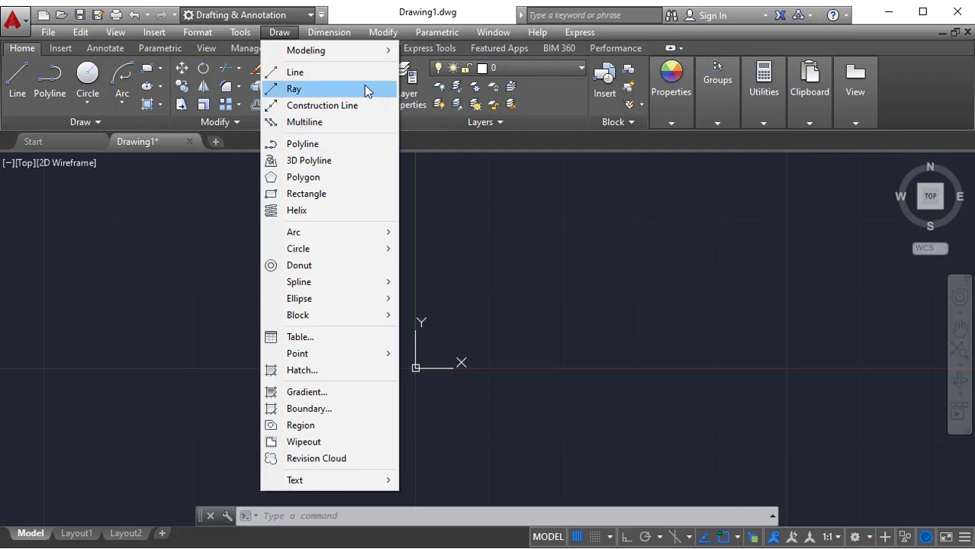
Draw a horizontal 20-unit line above and beyond the origin with Ortho mode turned on
left_click(522, 273)
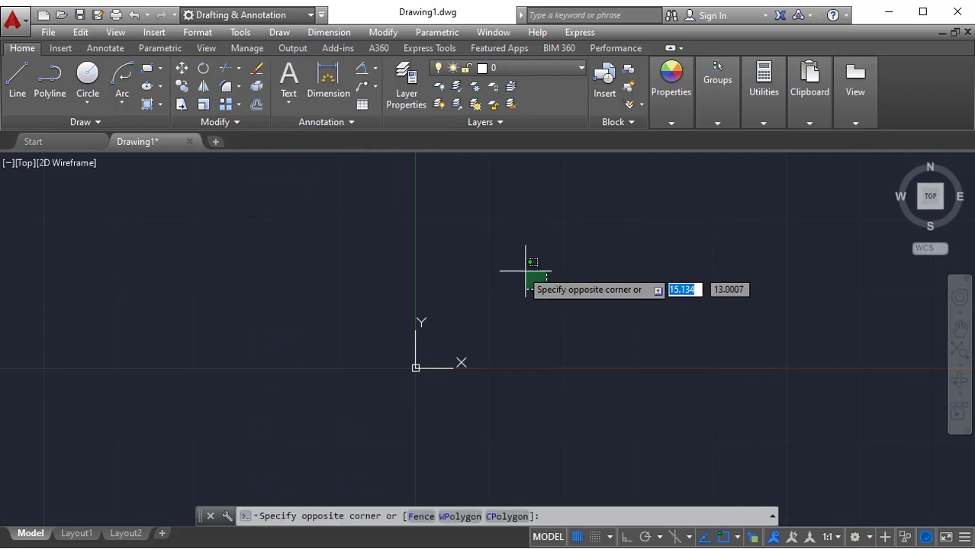
type("L")
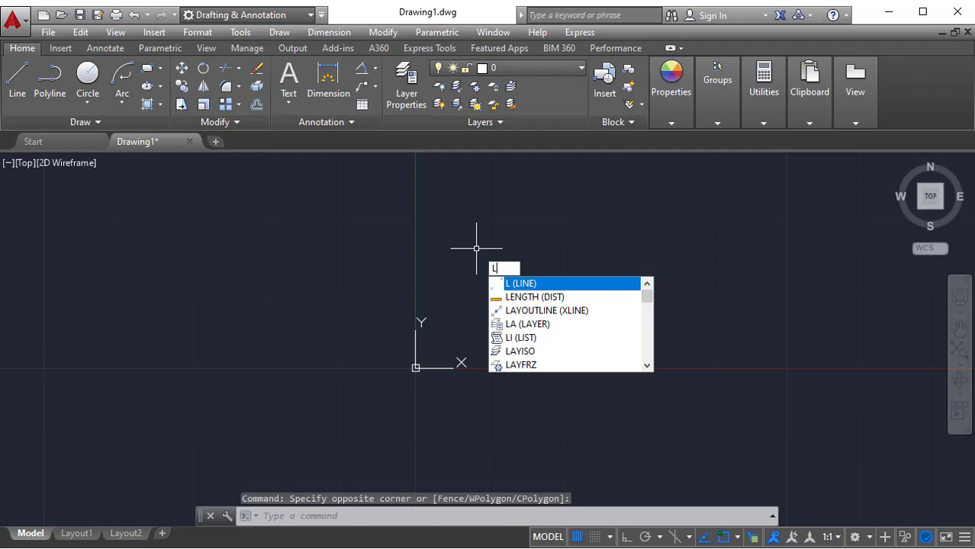
key("Return")
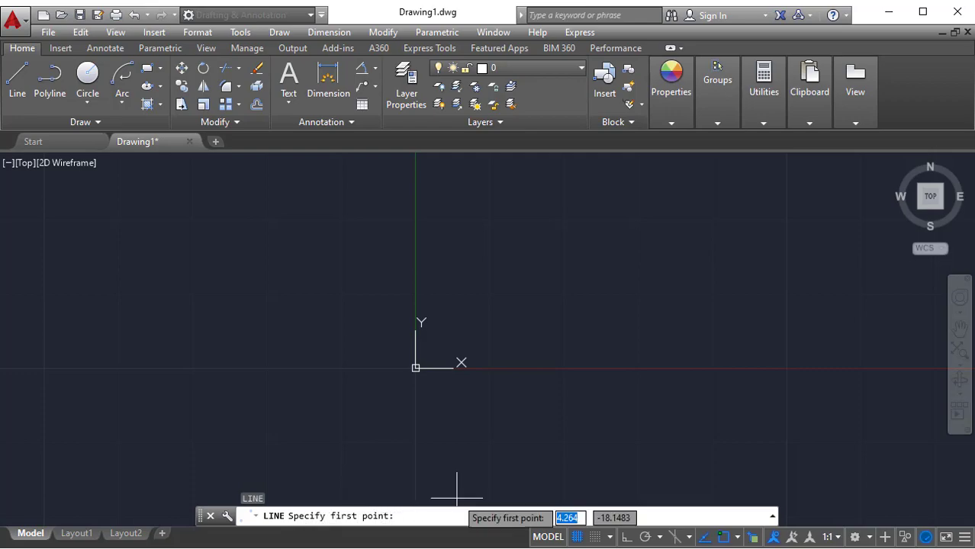
left_click(469, 278)
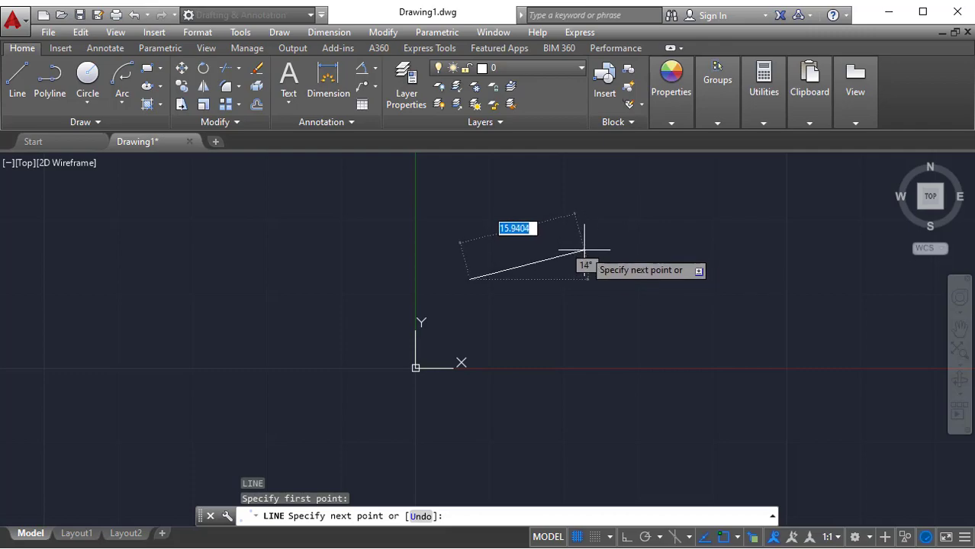
key("F8")
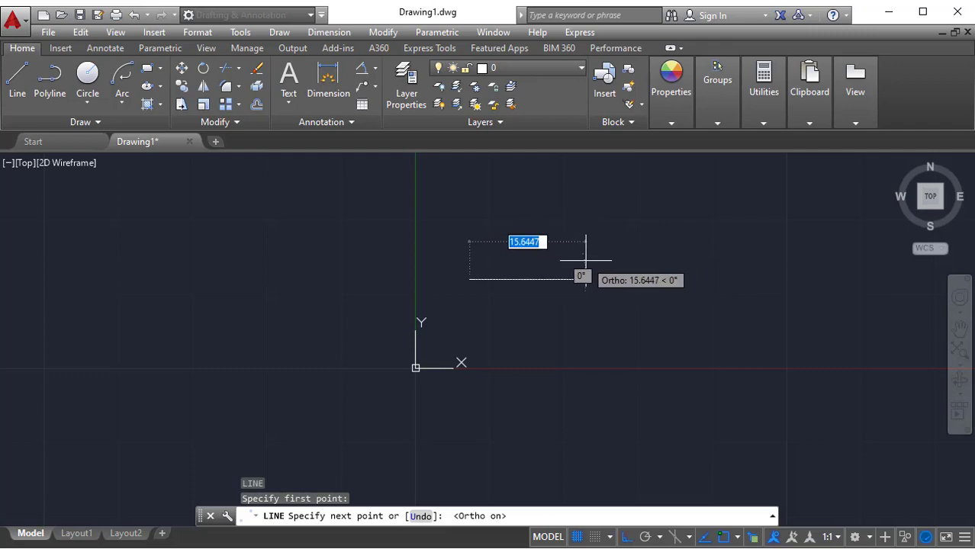
type("2")
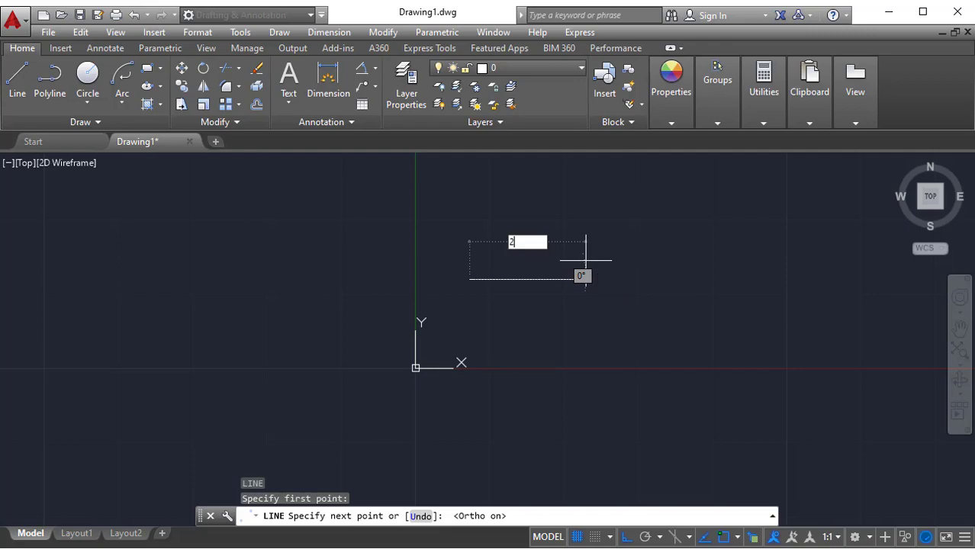
type("0")
key("Return")
key("Escape")
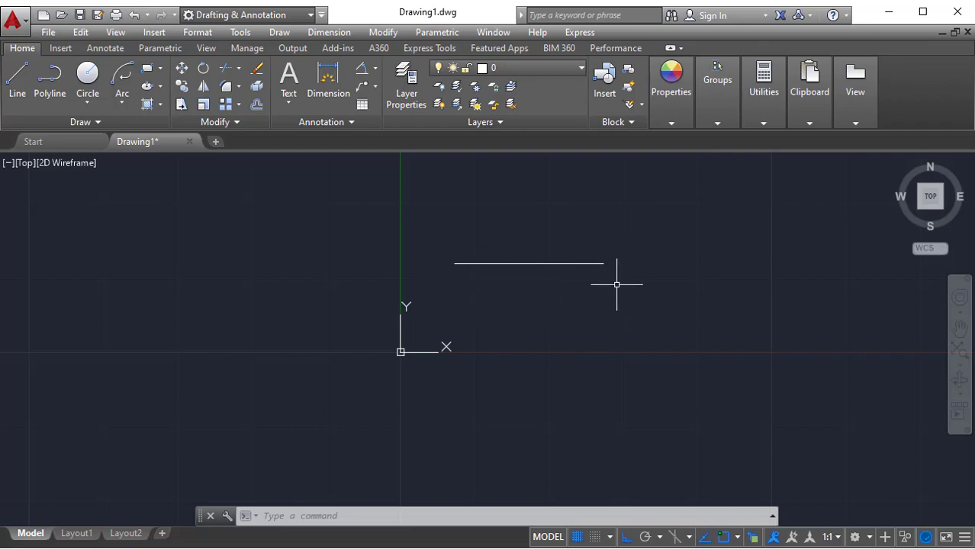
Draw a right triangle beside the line from a horizontal and a vertical segment, undoing and redrawing the first segment, and finish with the Close option
middle_click_drag(637, 296, 500, 268)
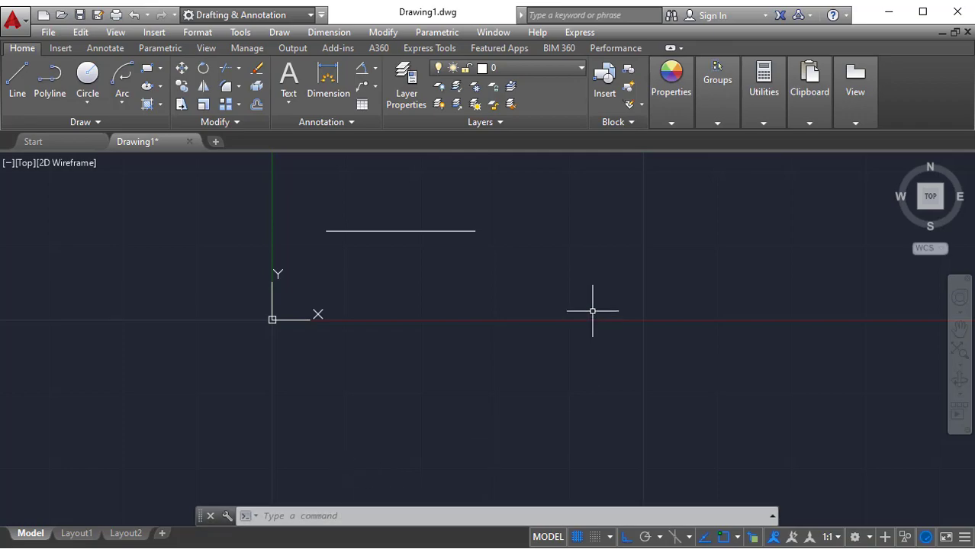
key("Return")
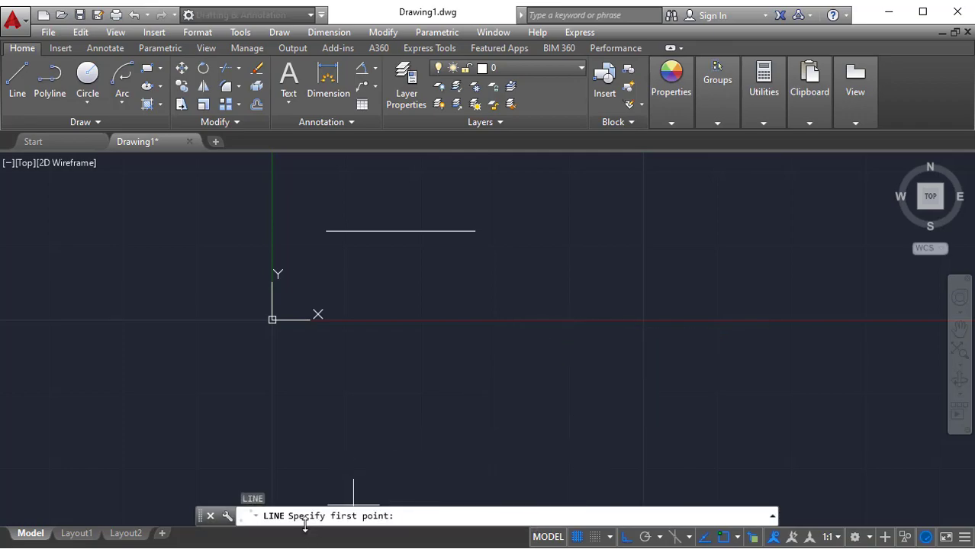
left_click(513, 269)
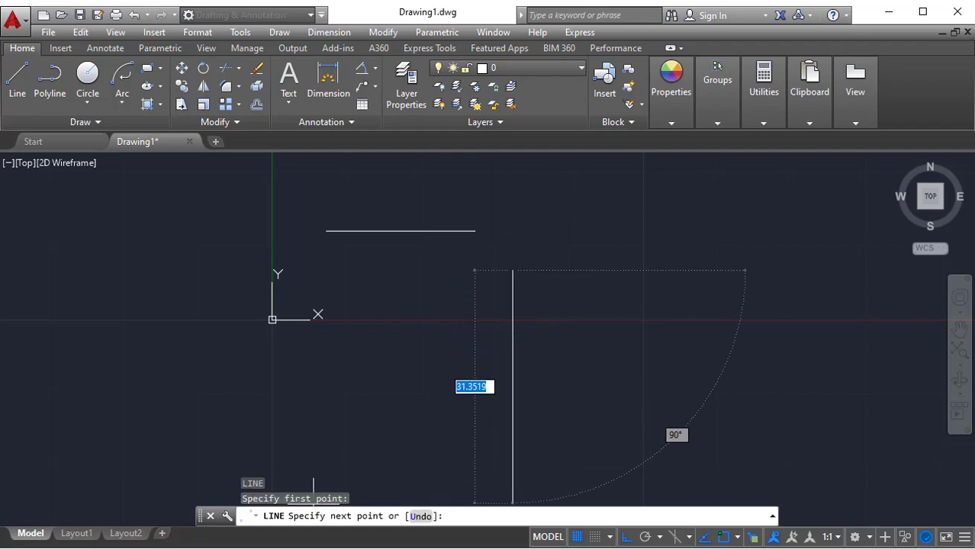
left_click(637, 269)
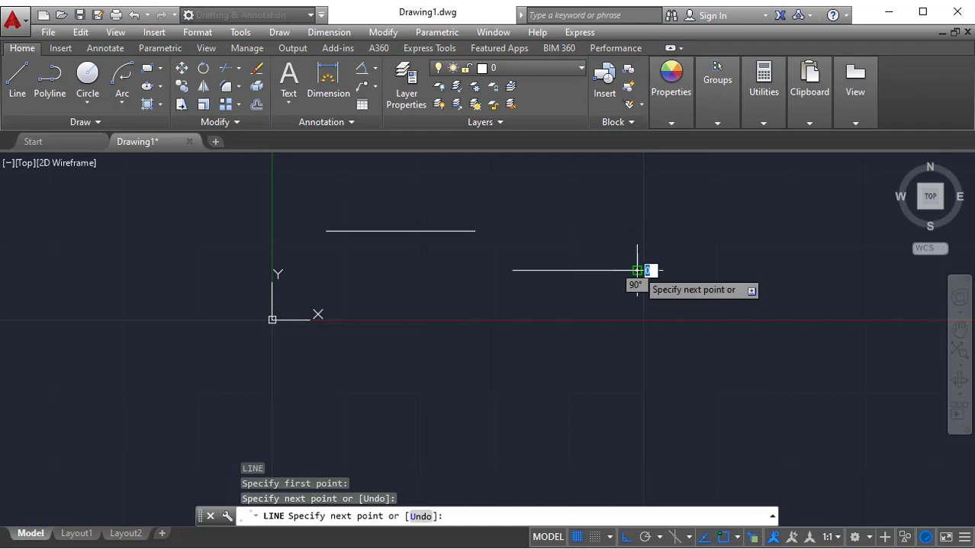
left_click(420, 516)
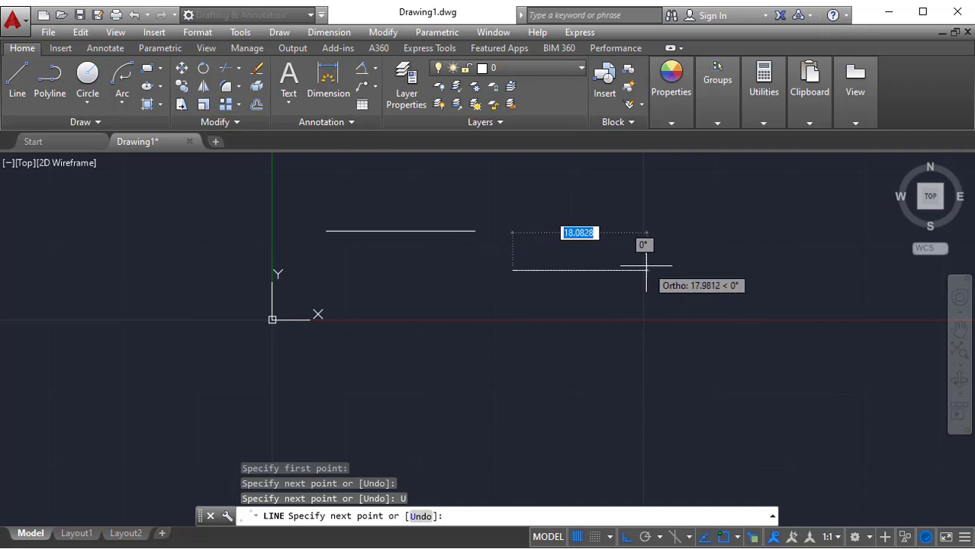
left_click(616, 269)
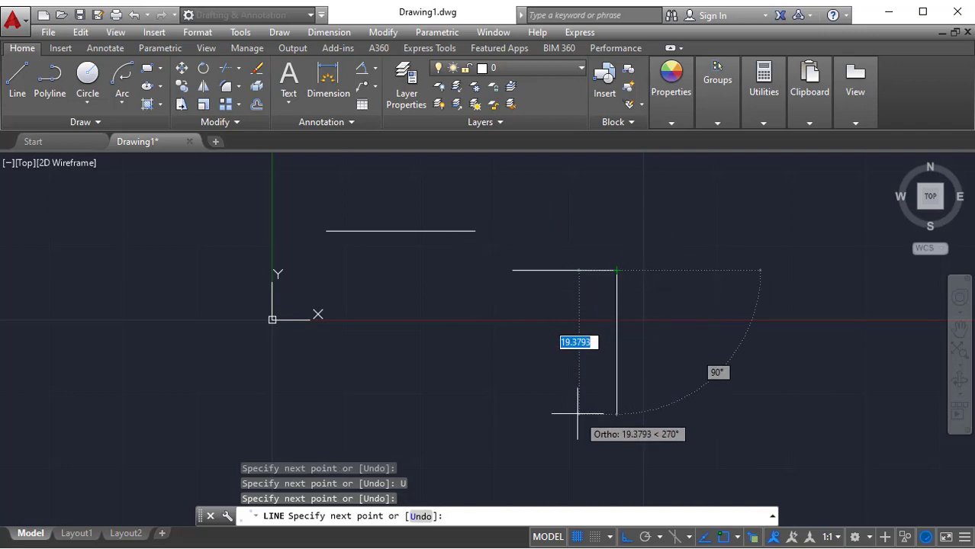
left_click(616, 357)
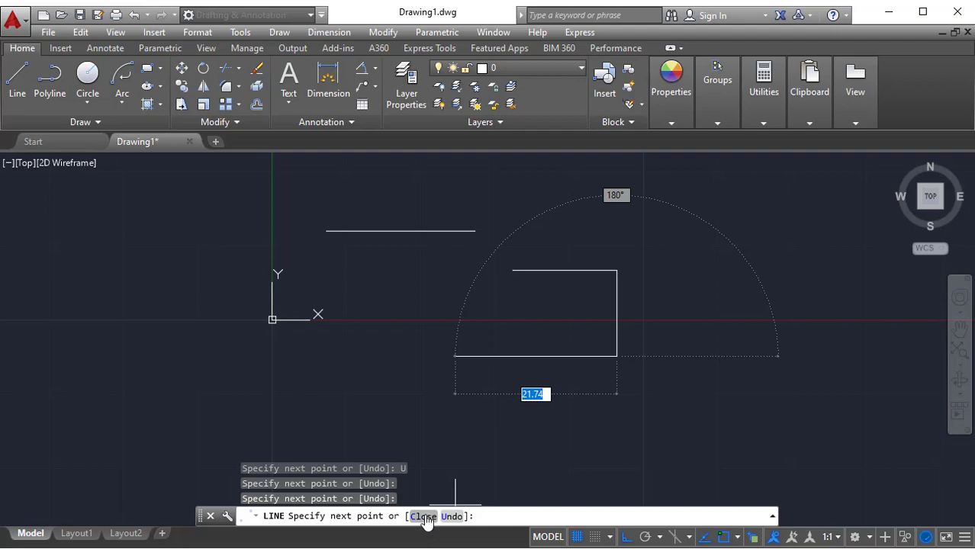
left_click(424, 517)
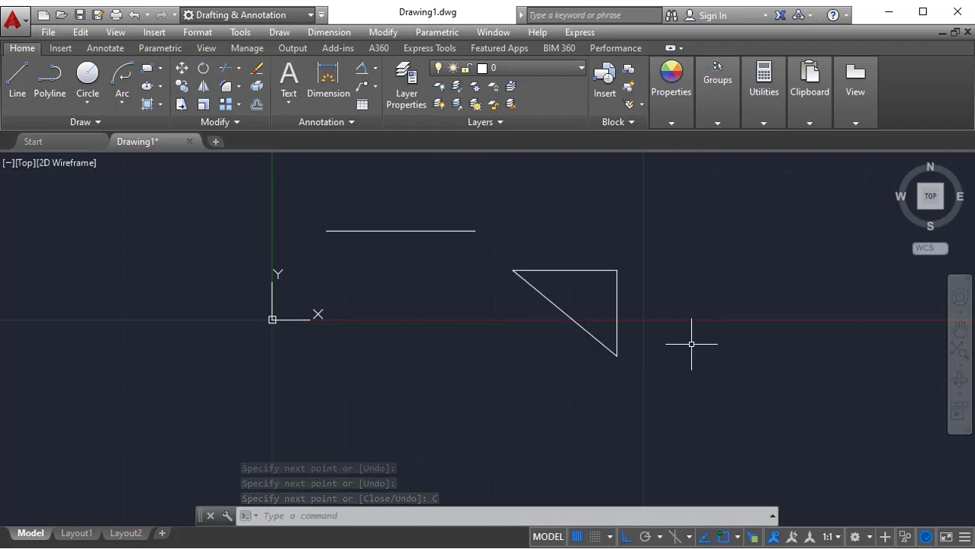
Draw an open L shape beside the triangle, one horizontal segment followed by one downward vertical segment
middle_click_drag(676, 344, 465, 313)
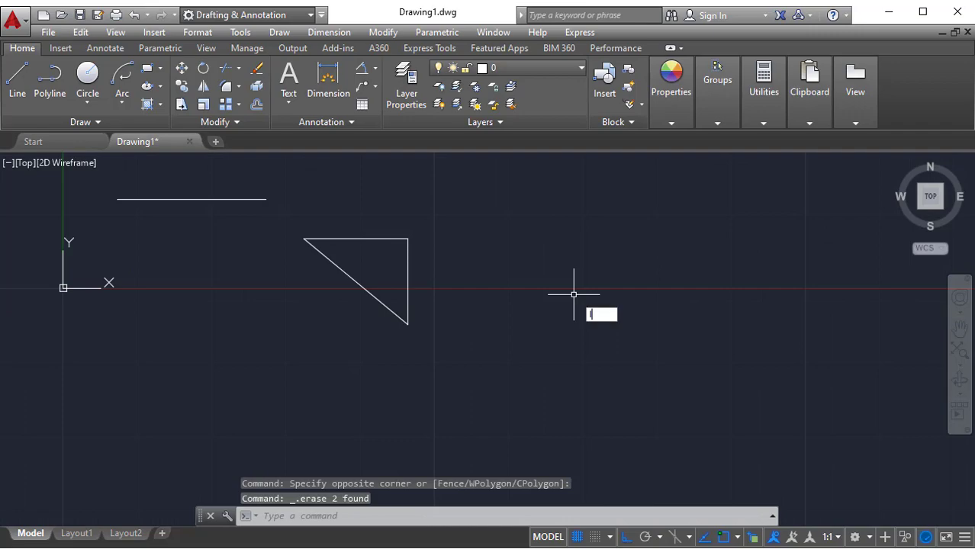
type("l")
key("Return")
left_click(499, 242)
left_click(602, 242)
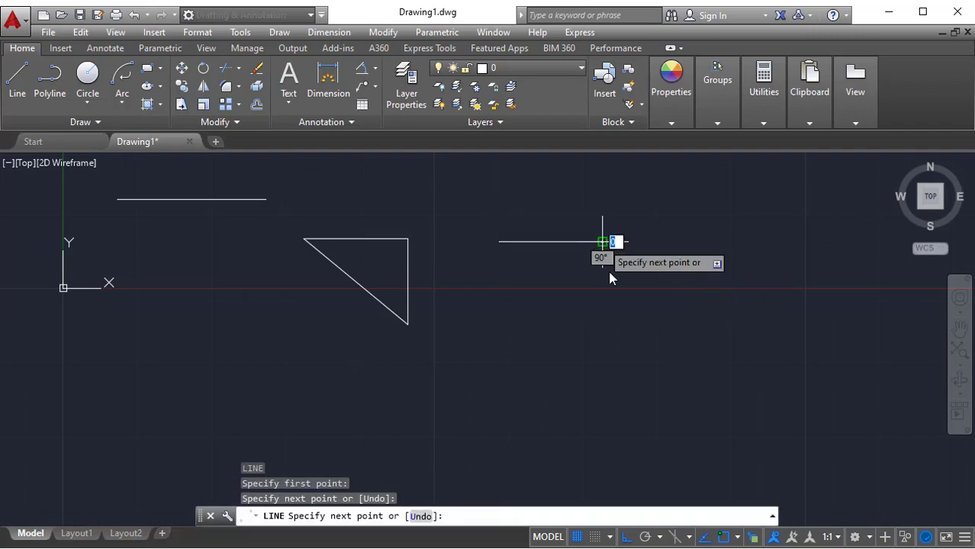
left_click(610, 347)
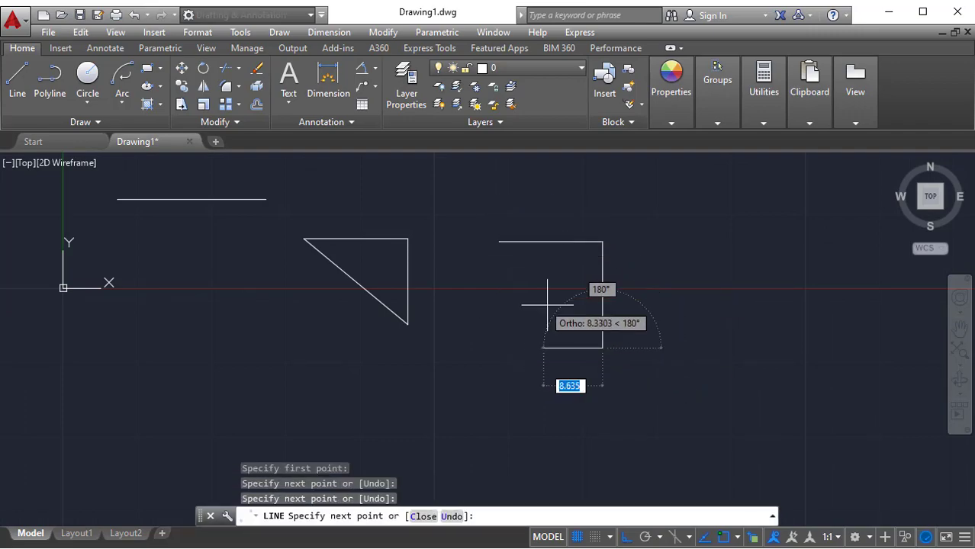
key("Escape")
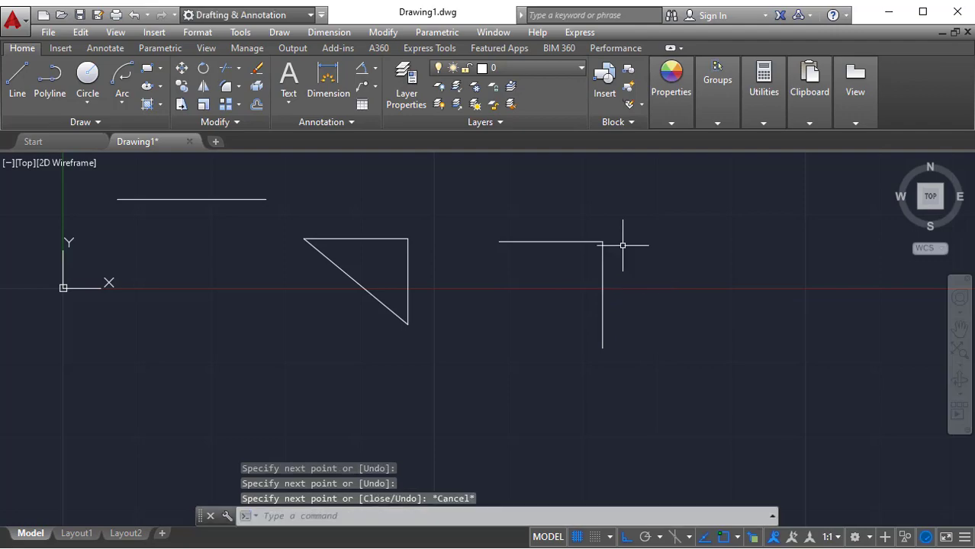
Start a new line at the L shape's lower end, add a leftward and an upward segment, and join them with the Close option
middle_click_drag(661, 318, 650, 302)
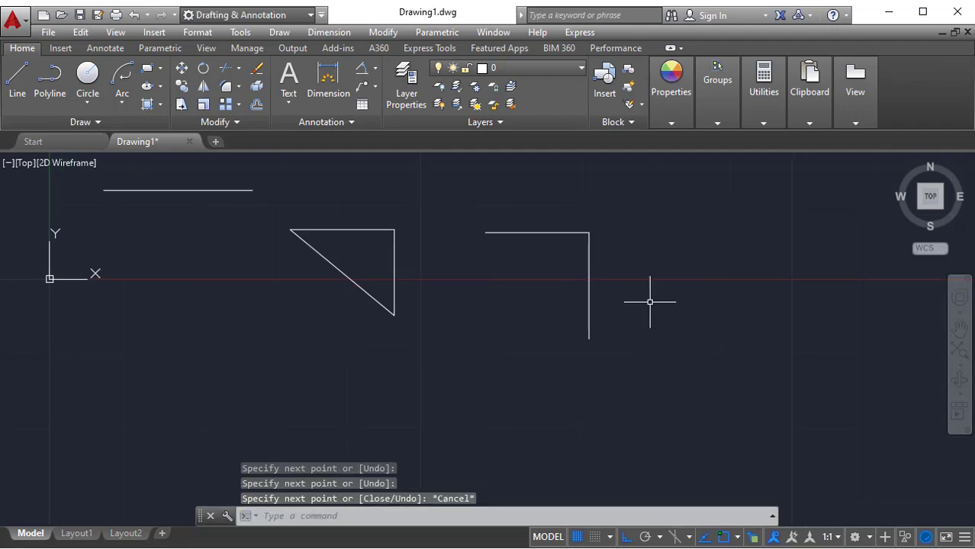
type("l")
key("Return")
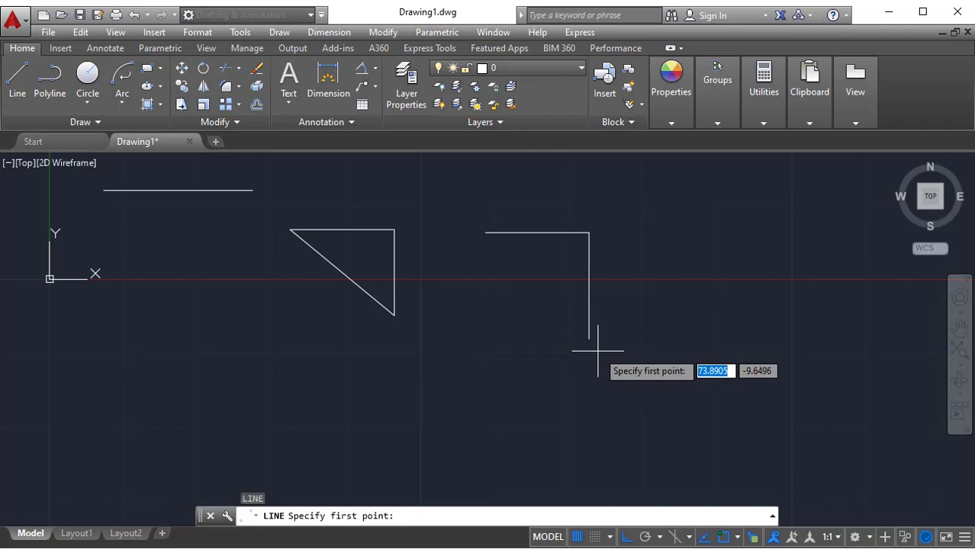
left_click(587, 338)
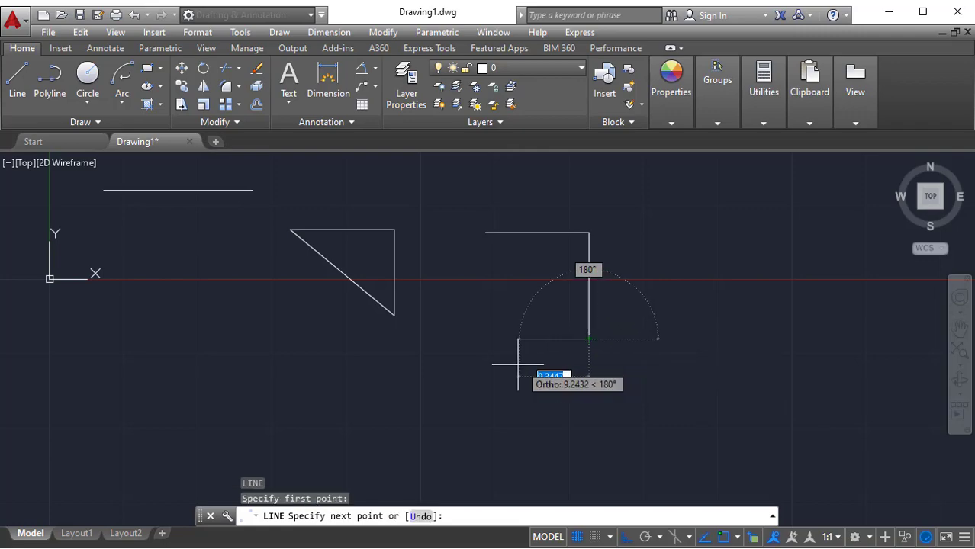
left_click(477, 344)
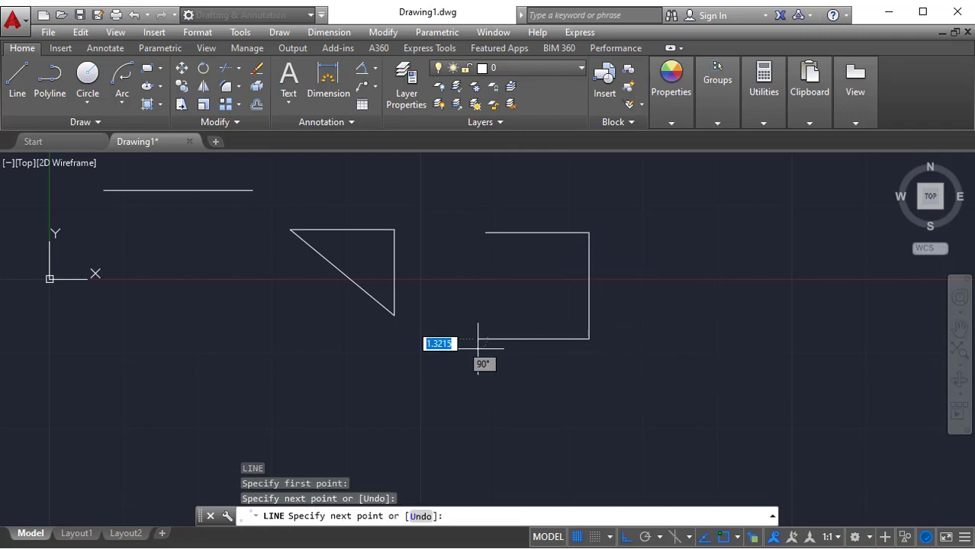
left_click(456, 270)
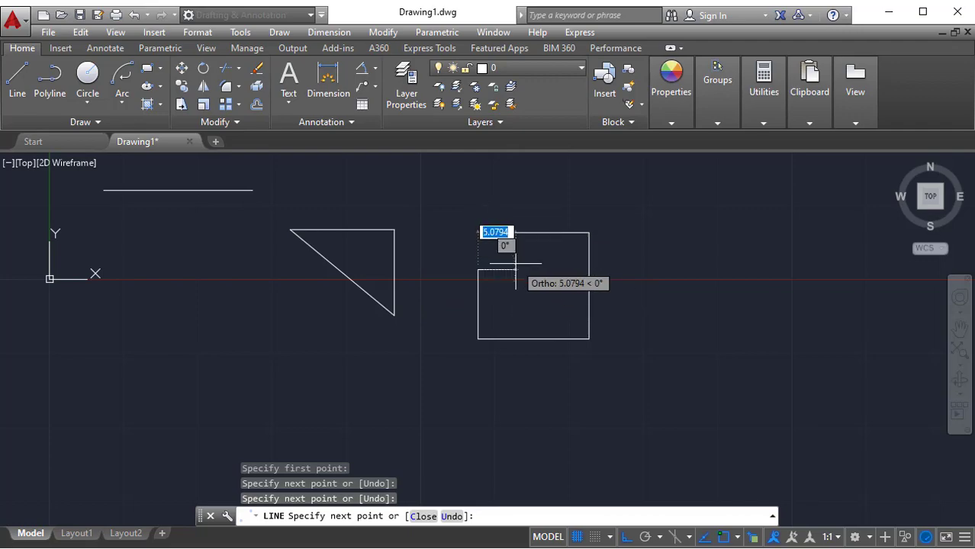
left_click(426, 517)
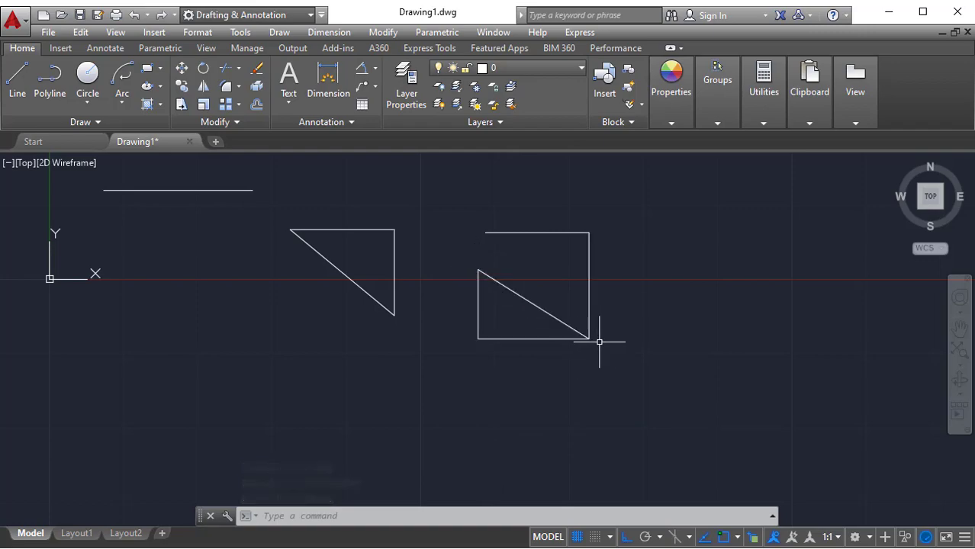
Erase all the drawn lines and triangles from the drawing
left_click(645, 350)
left_click(437, 212)
key("Delete")
left_click(534, 344)
left_click(195, 183)
key("Delete")
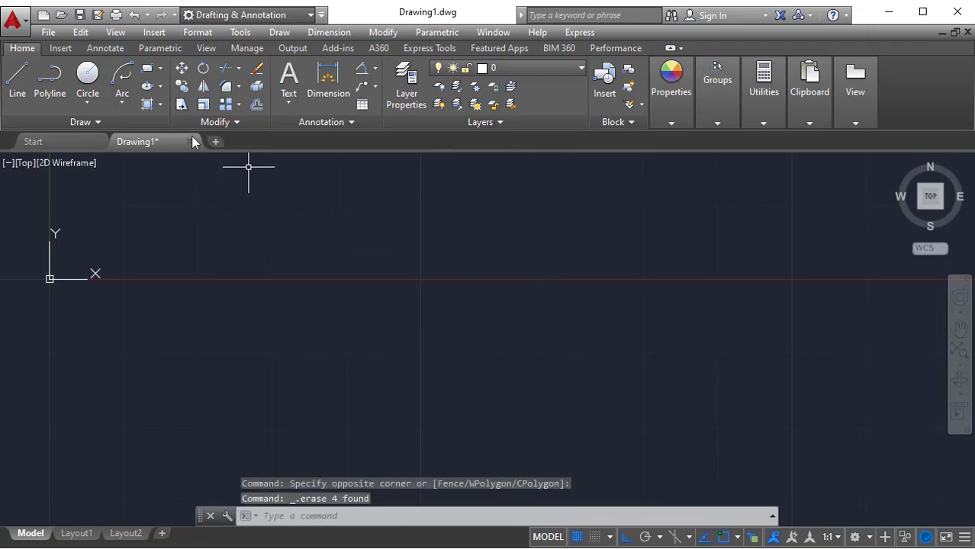
Draw a ray from a point above the X axis, sloping up and away from the origin, with Ortho mode turned off
left_click(279, 32)
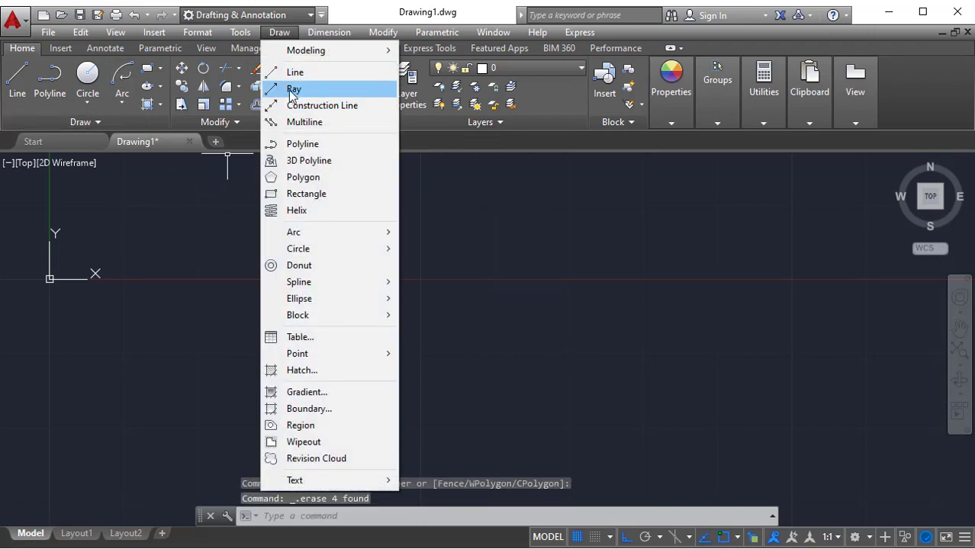
left_click(342, 94)
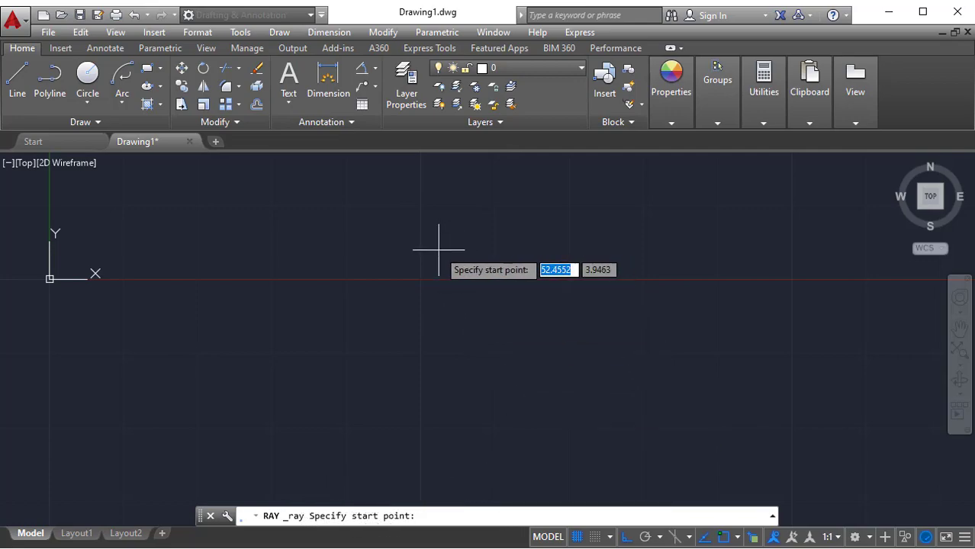
middle_click_drag(367, 273, 622, 371)
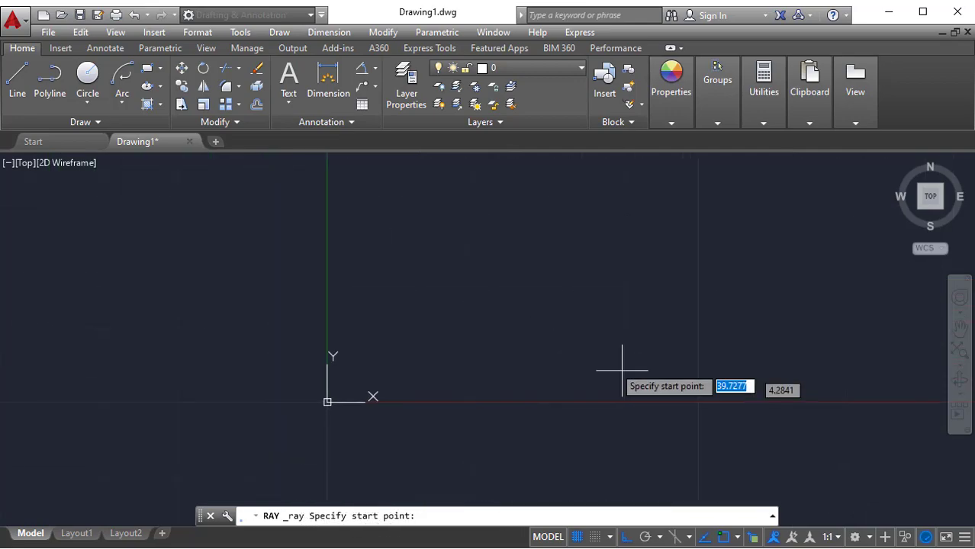
left_click(465, 297)
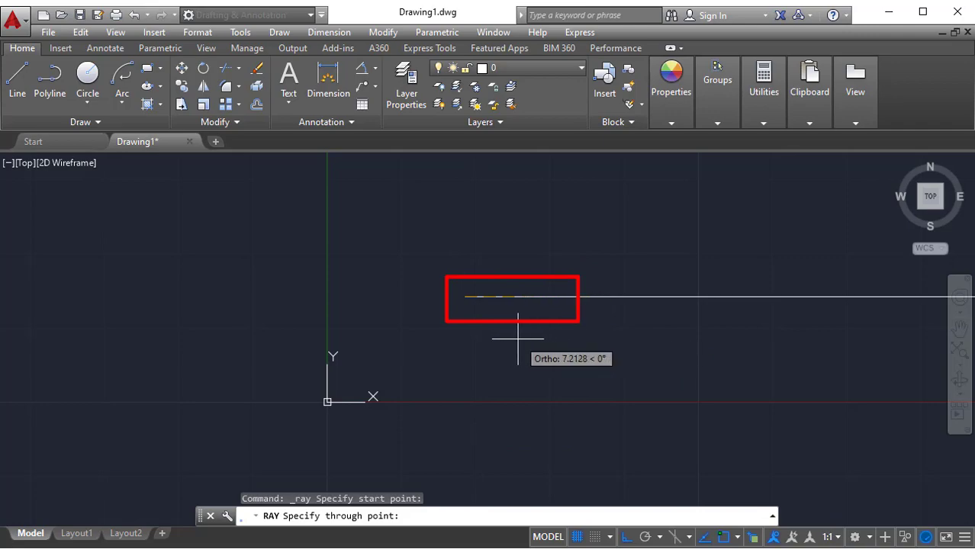
key("F8")
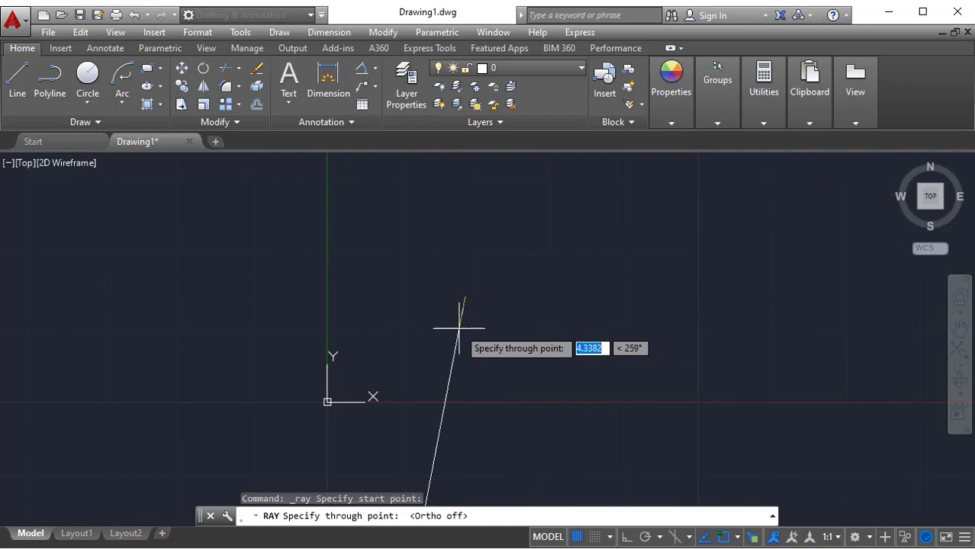
left_click(527, 270)
key("Escape")
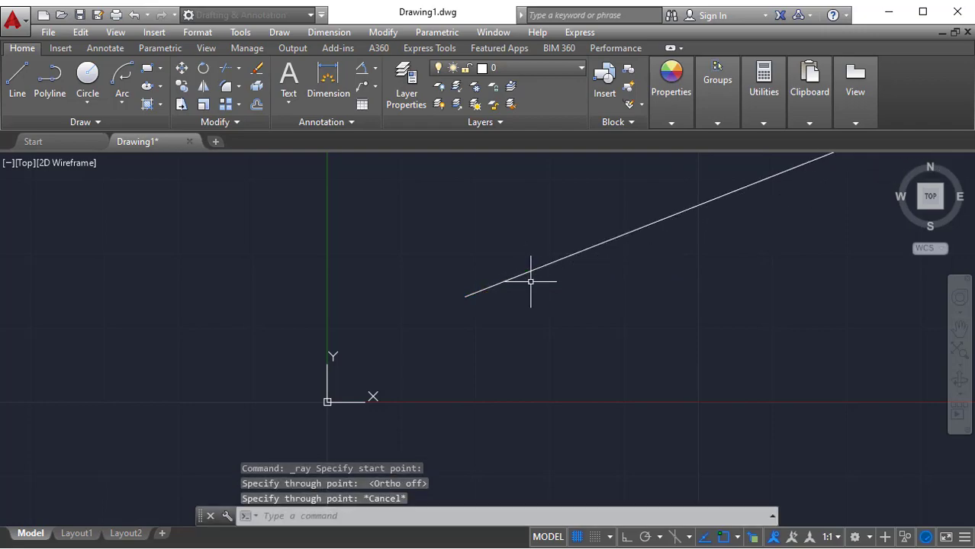
Examine how far the ray extends from its start point in its open direction
middle_click_drag(588, 277, 518, 322)
scroll(495, 327, "down", 4)
scroll(549, 321, "down", 5)
mouse_move(671, 299)
middle_mouse_down()
mouse_move(387, 365)
mouse_move(232, 456)
middle_mouse_up()
mouse_move(868, 240)
middle_mouse_down()
mouse_move(520, 396)
mouse_move(769, 282)
middle_mouse_up()
middle_click_drag(421, 374, 688, 257)
scroll(391, 358, "up", 4)
scroll(314, 322, "up", 6)
middle_click_drag(348, 363, 496, 369)
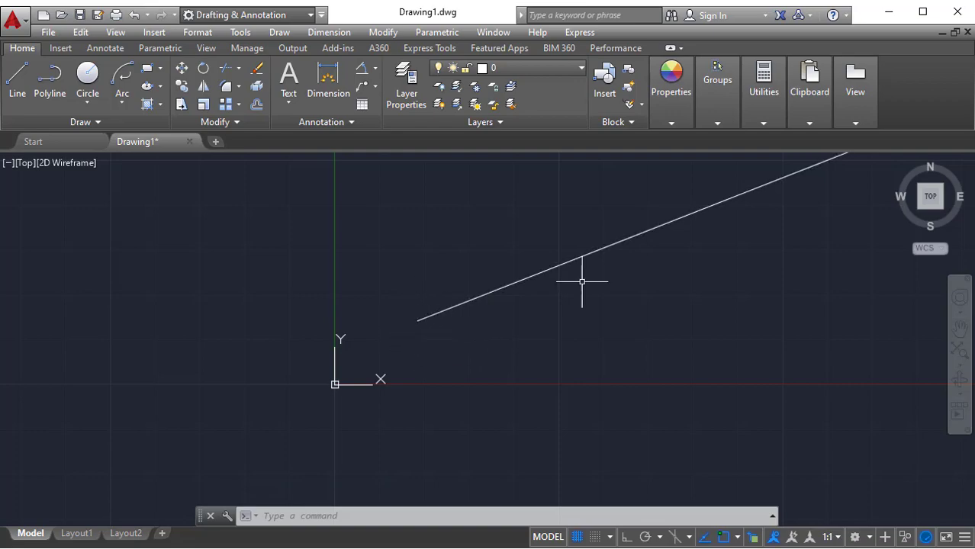
middle_click_drag(590, 261, 456, 334)
middle_click_drag(395, 308, 480, 260)
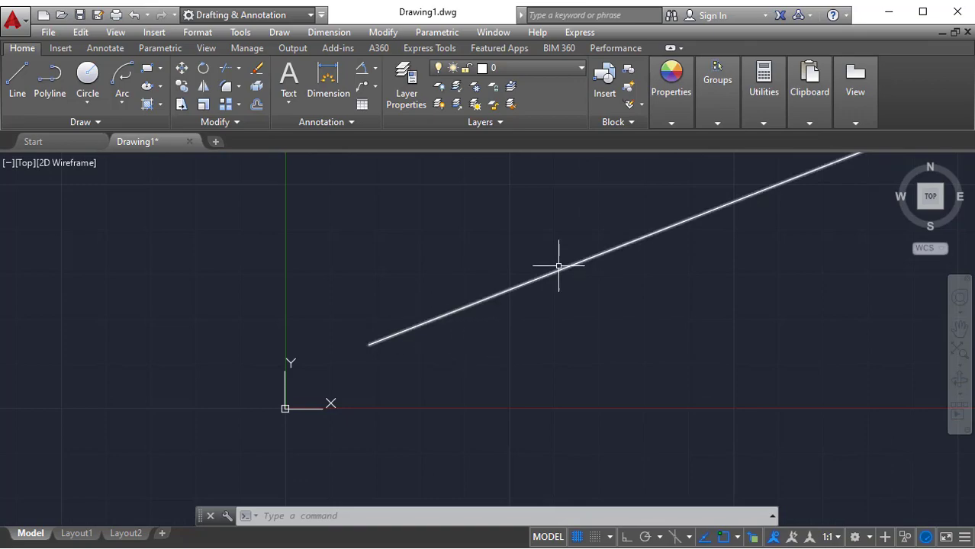
middle_click_drag(528, 349, 448, 266)
type("y")
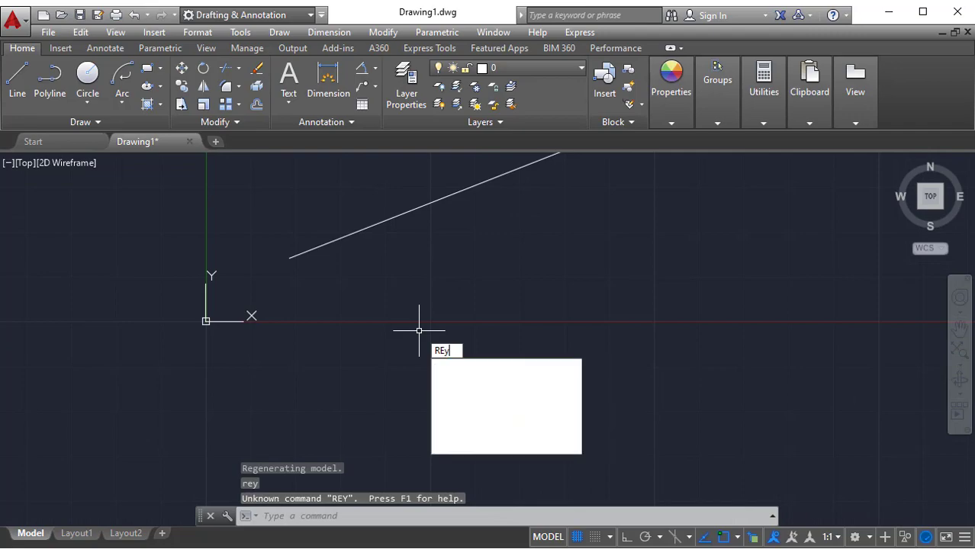
key("Return")
key("Escape")
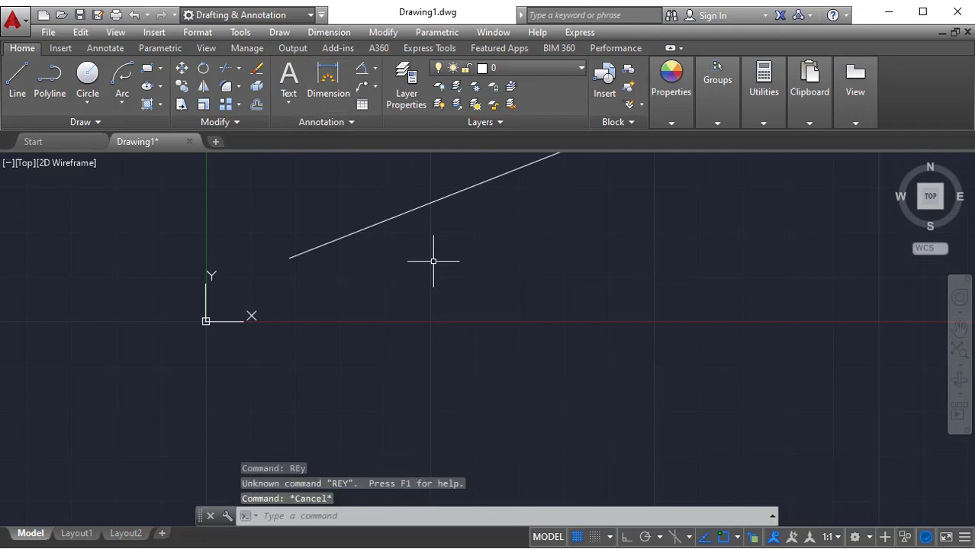
Draw four rays fanning out from one common start point just above the X axis, using the Ray command
type("ray")
key("Return")
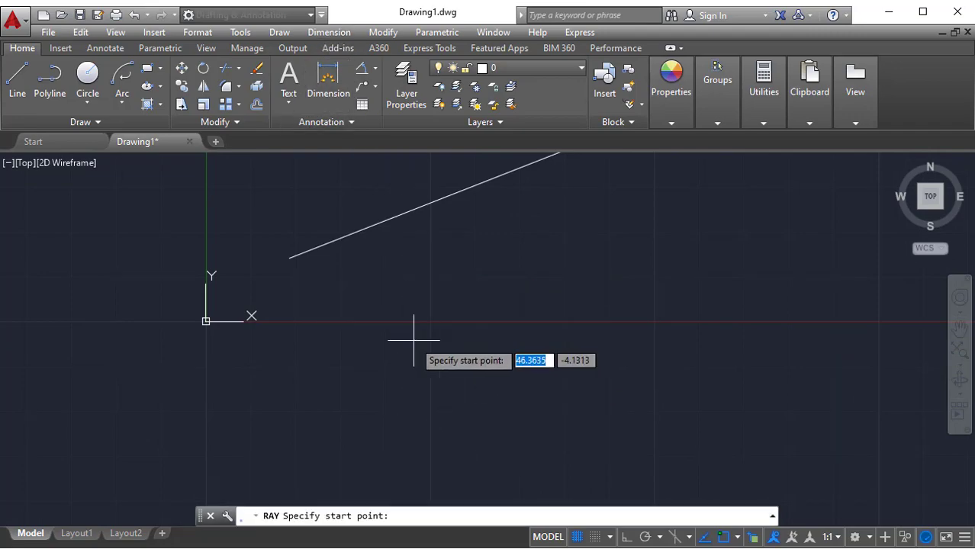
left_click(430, 300)
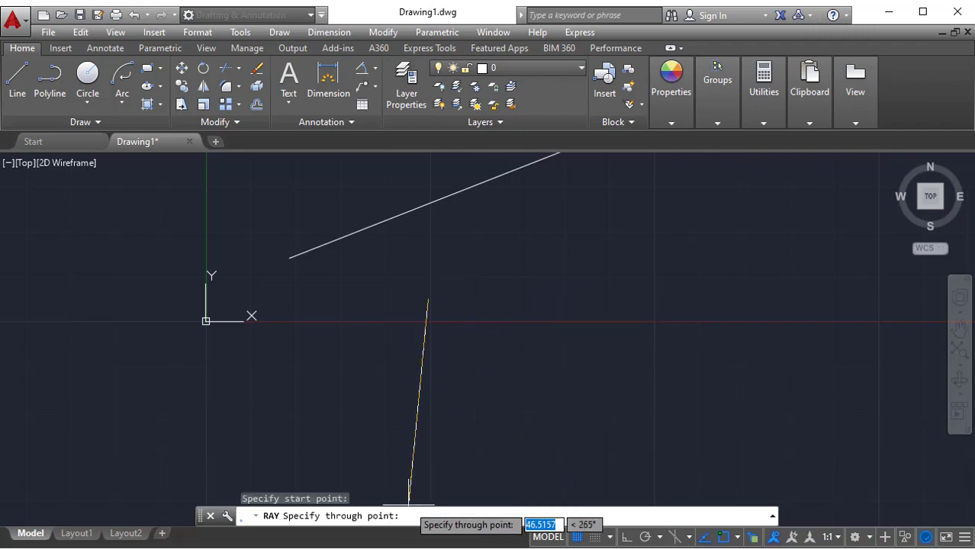
left_click(495, 257)
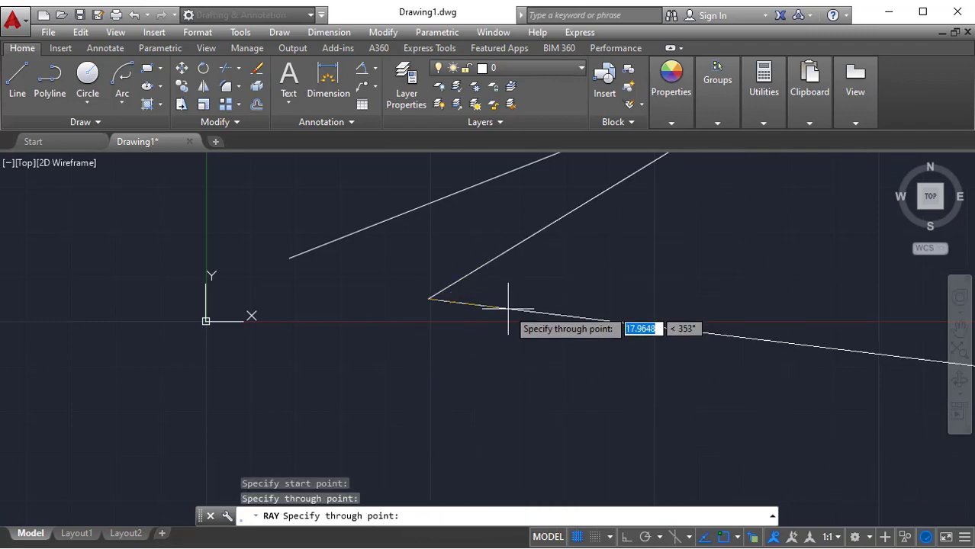
left_click(508, 309)
left_click(488, 351)
left_click(418, 370)
key("Escape")
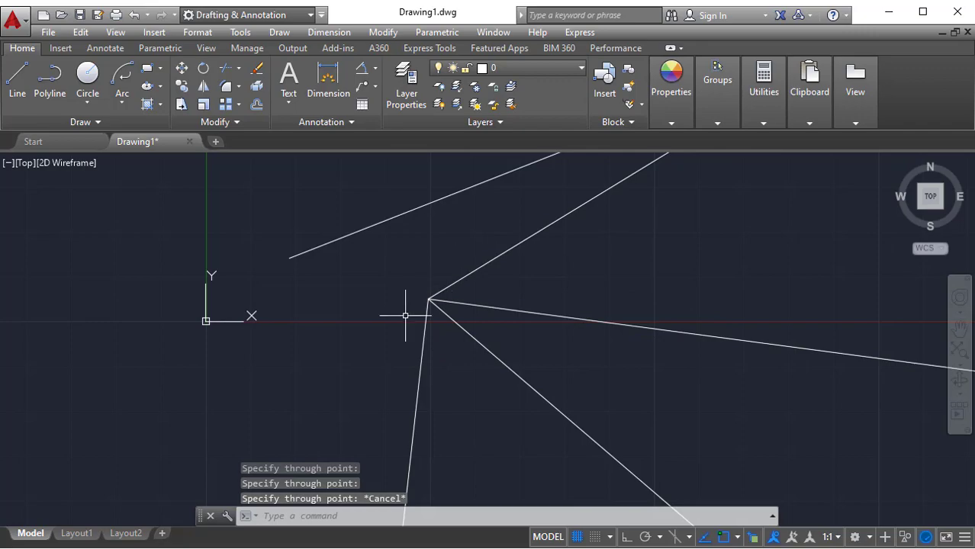
Erase all the rays from the drawing
left_click(516, 348)
left_click(363, 245)
key("Delete")
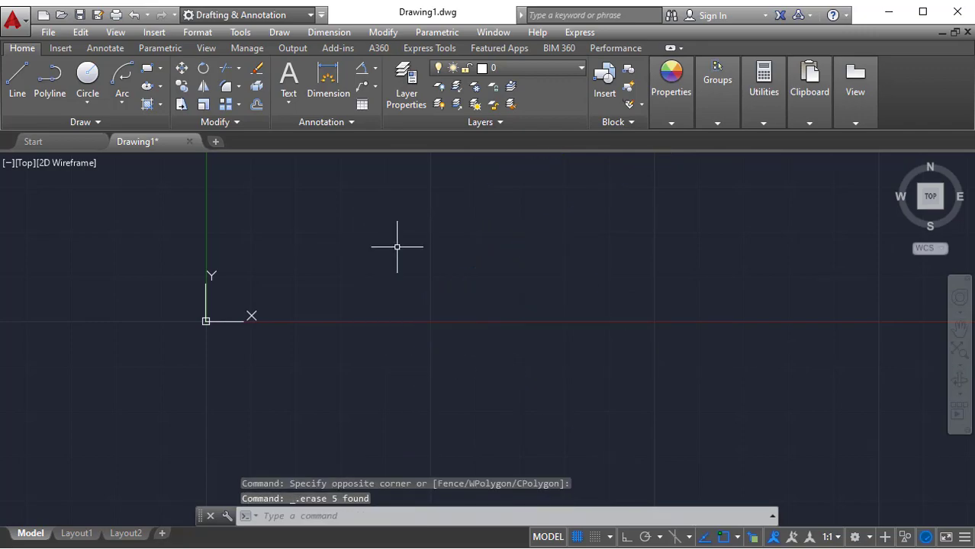
Draw four construction lines at different angles through one common point above the X axis
left_click(276, 32)
left_click(353, 107)
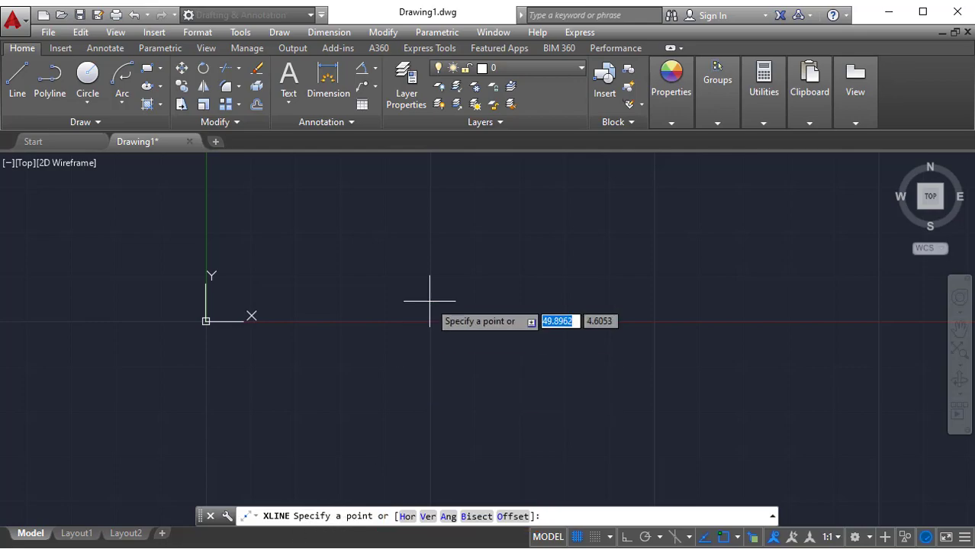
left_click(411, 259)
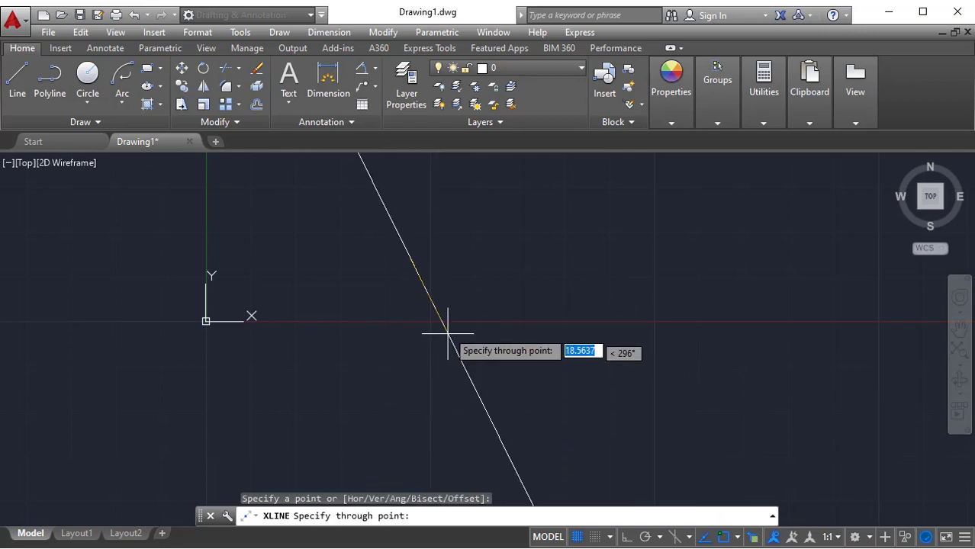
left_click(453, 235)
left_click(458, 276)
left_click(441, 324)
left_click(385, 337)
key("Escape")
Examine how far the construction lines extend on both sides of their common point
scroll(497, 287, "down", 3)
scroll(496, 288, "down", 2)
scroll(490, 279, "up", 6)
scroll(457, 308, "down", 20)
scroll(485, 303, "down", 3)
middle_click_drag(562, 307, 540, 260)
scroll(478, 248, "up", 9)
middle_click_drag(272, 294, 514, 331)
middle_click_drag(603, 393, 428, 341)
Erase all the crossing construction lines from the drawing
left_click(457, 327)
left_click(321, 243)
scroll(358, 270, "up", 4)
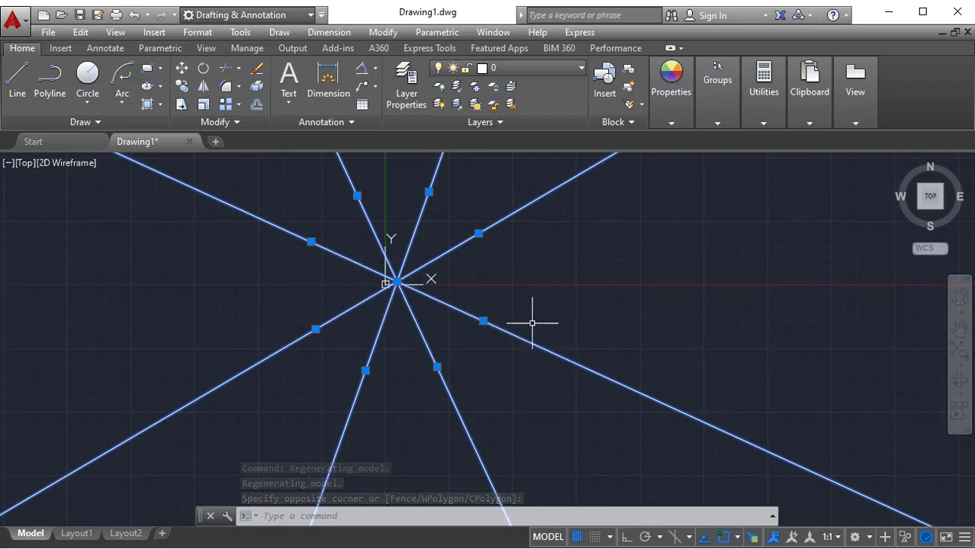
left_click(529, 376)
left_click(296, 218)
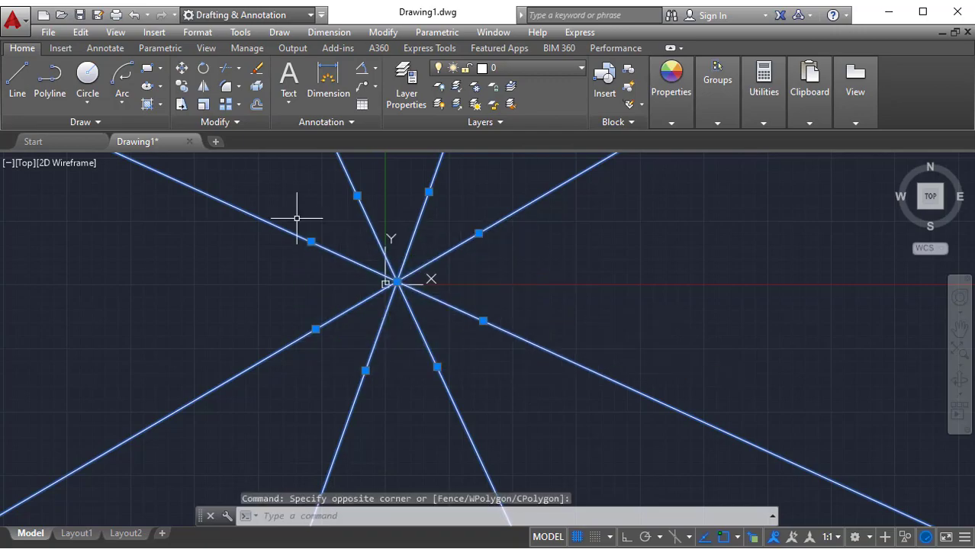
key("Delete")
Draw a single nearly horizontal construction line above the X axis with the XLINE command
type("xl")
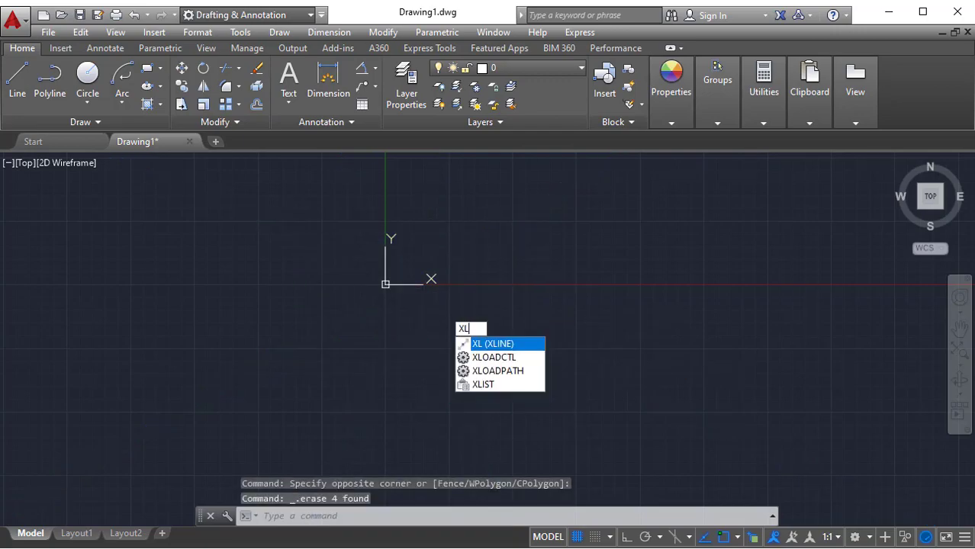
key("Return")
left_click(538, 249)
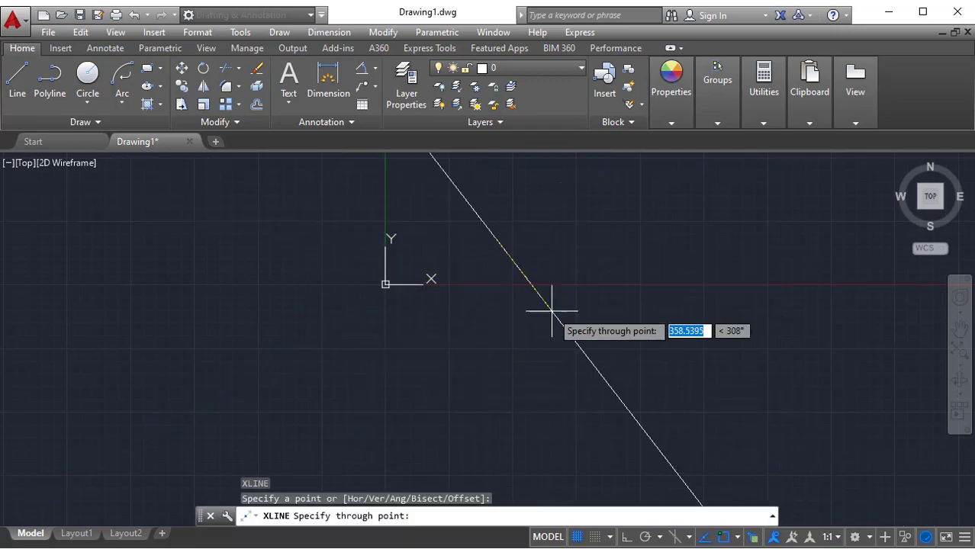
left_click(578, 237)
key("Escape")
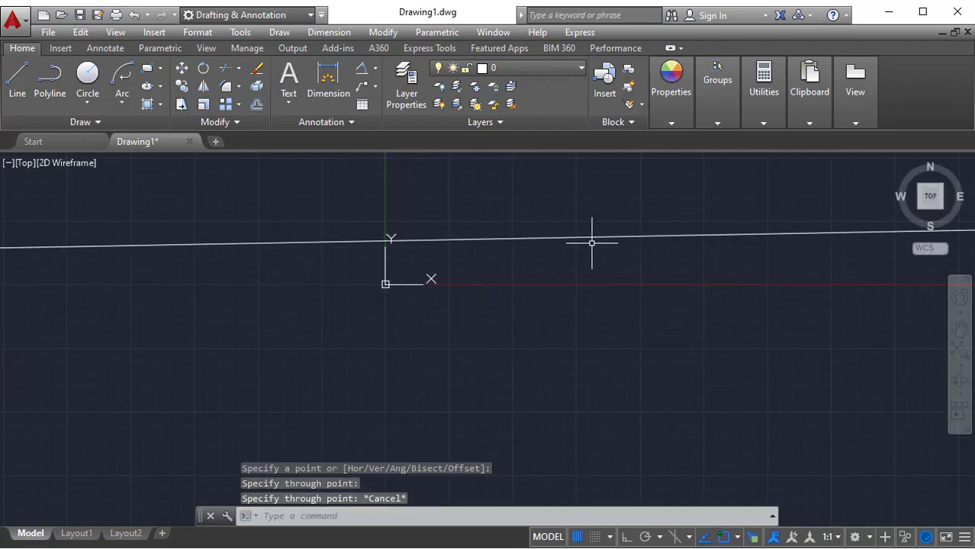
Erase the single construction line above the X axis
left_click(564, 277)
left_click(448, 212)
key("Delete")
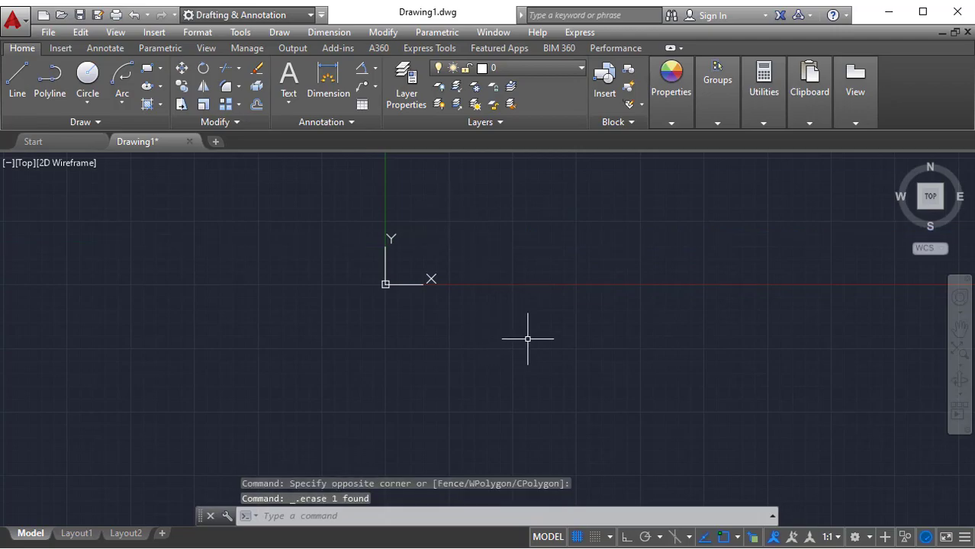
Draw a new nearly horizontal construction line above the origin for comparison with a ray and a line
left_click(281, 32)
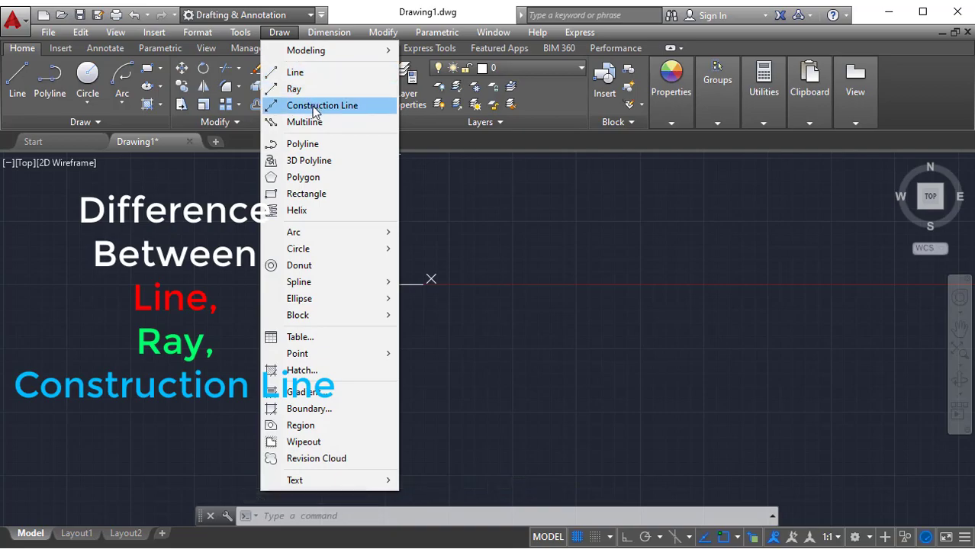
left_click(324, 113)
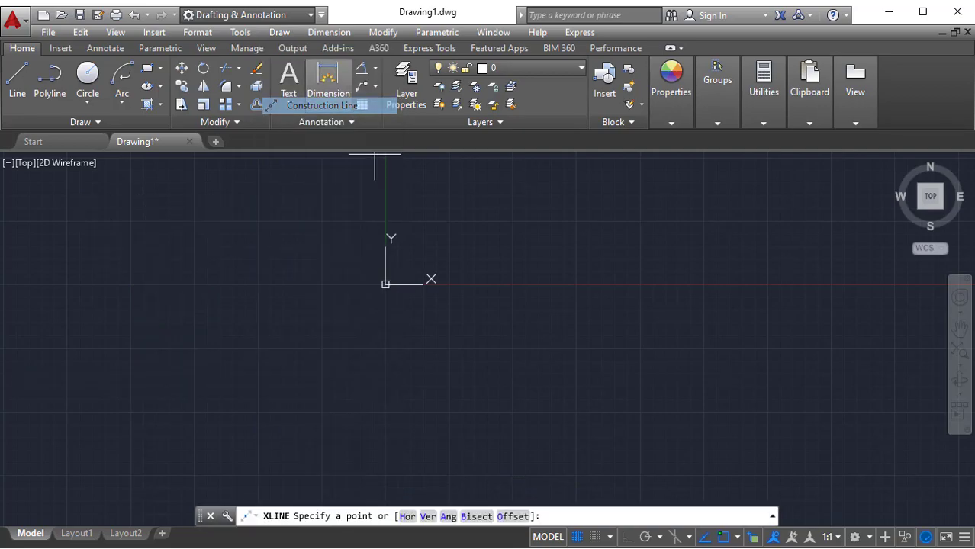
left_click(431, 228)
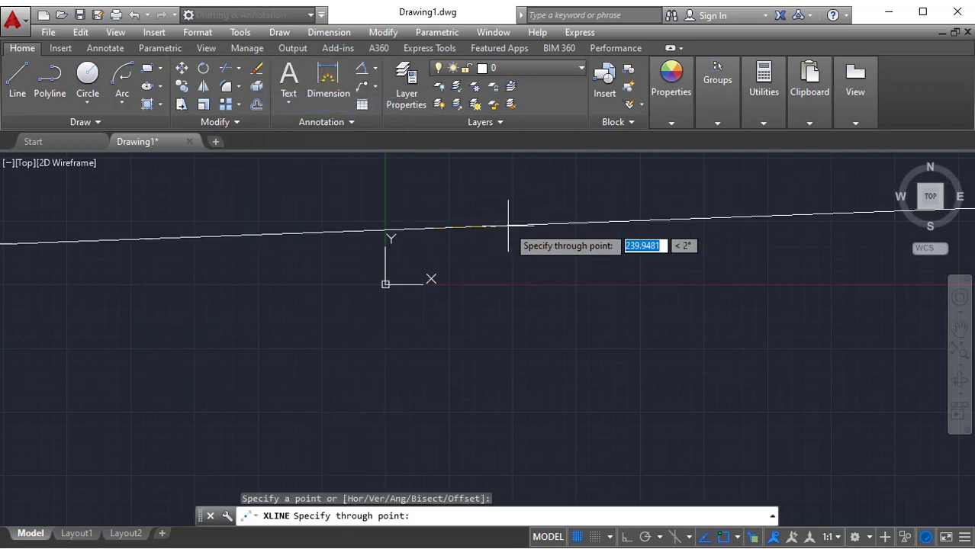
left_click(566, 228)
key("Escape")
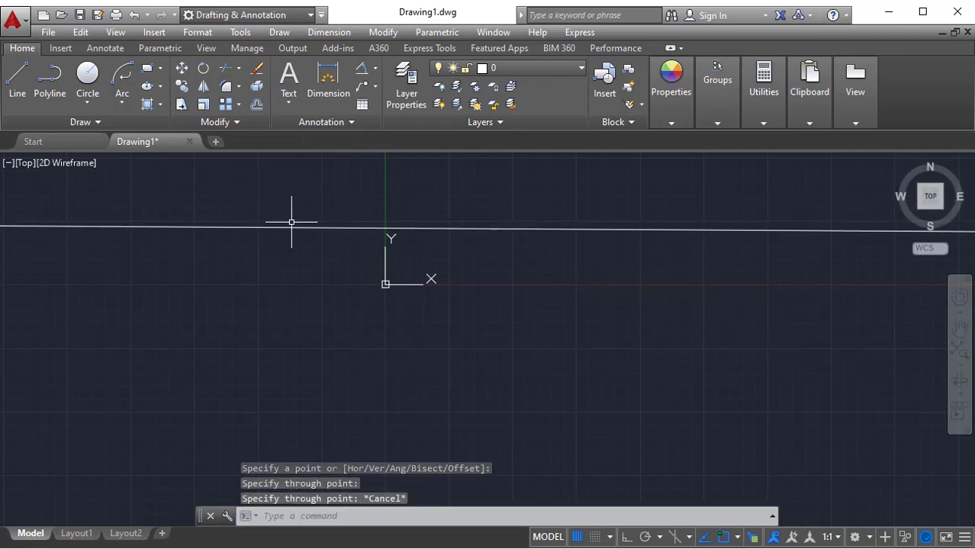
Draw a short, nearly vertical line that crosses the construction line on the positive X side of the origin
middle_click_drag(438, 199, 395, 273)
middle_click_drag(579, 270, 523, 258)
type("l")
key("Return")
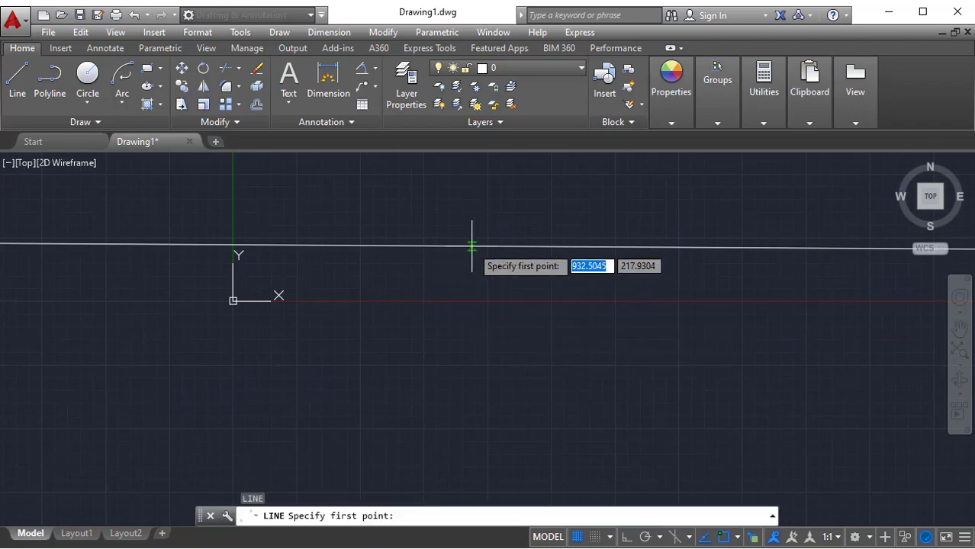
left_click(478, 194)
left_click(478, 333)
key("Escape")
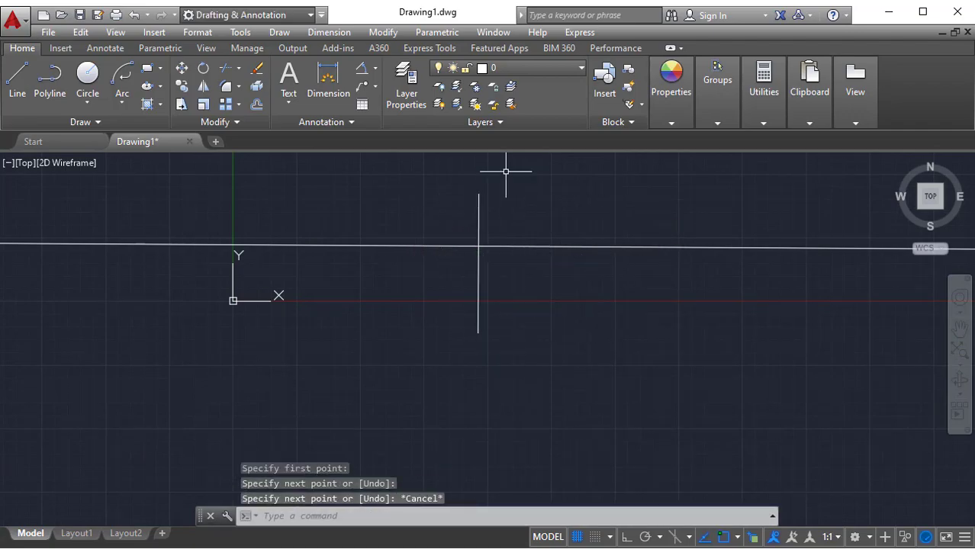
Trim away the part of the construction line that lies beyond the short vertical line, away from the origin
key("Return")
key("Return")
left_click(554, 284)
left_click(568, 233)
key("Escape")
middle_click_drag(569, 272, 710, 298)
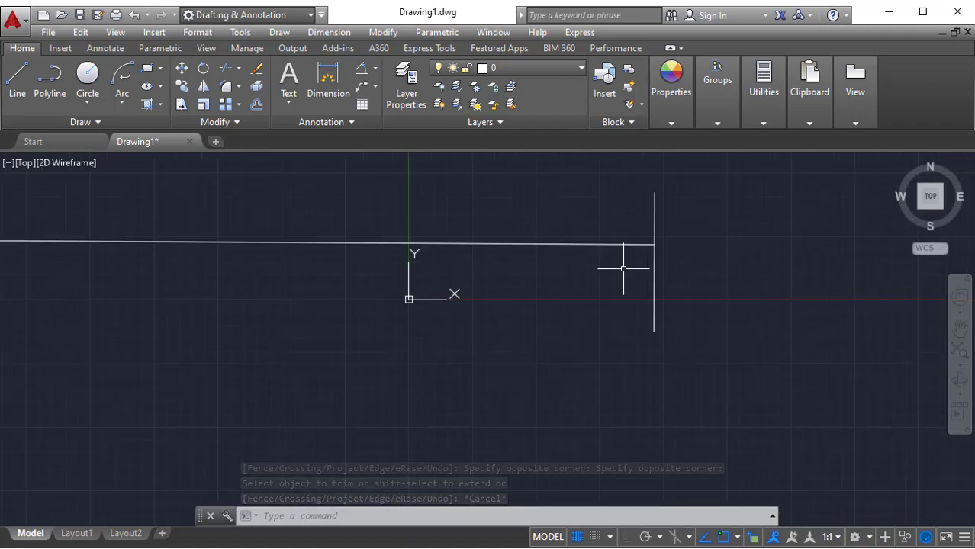
middle_click_drag(588, 306, 580, 302)
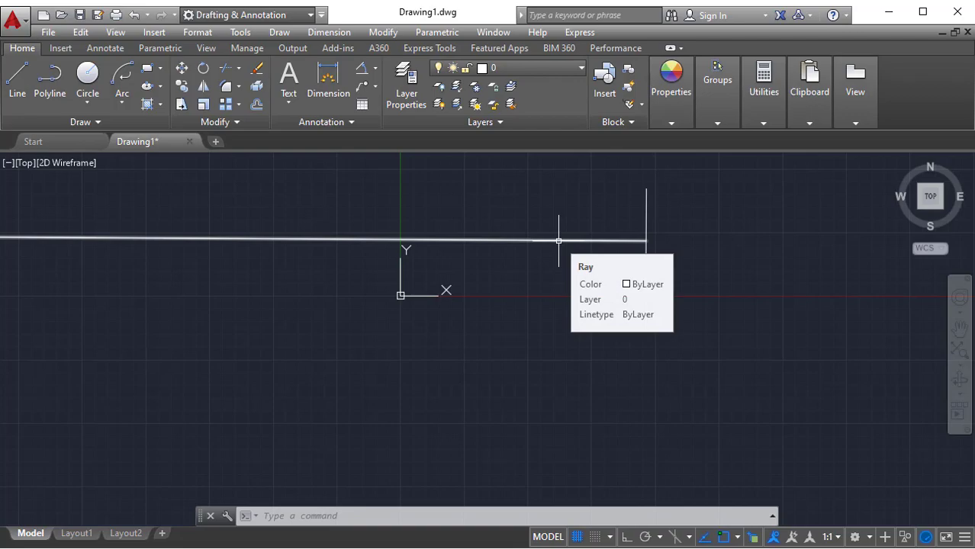
Draw a second nearly horizontal construction line below the X axis, under the trimmed one
left_click(290, 34)
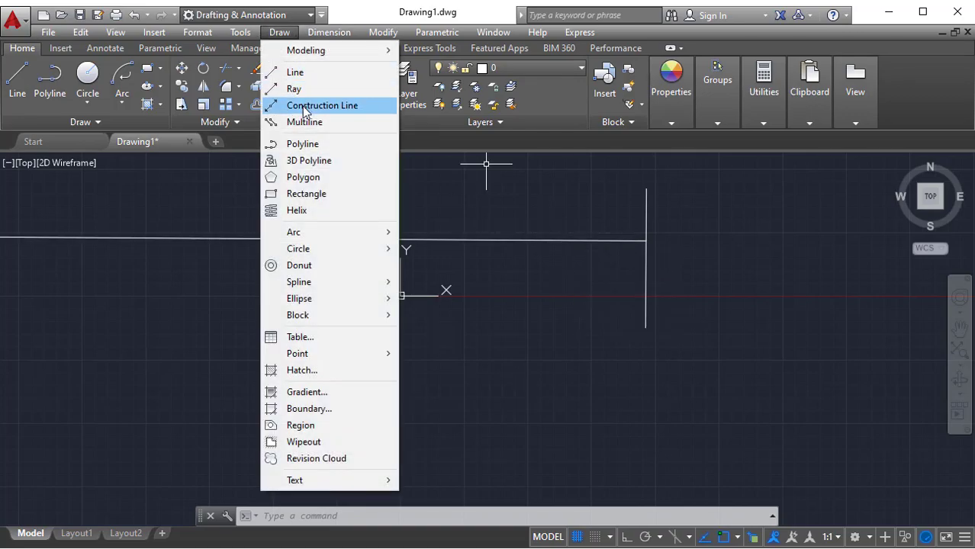
left_click(305, 106)
left_click(476, 349)
left_click(586, 347)
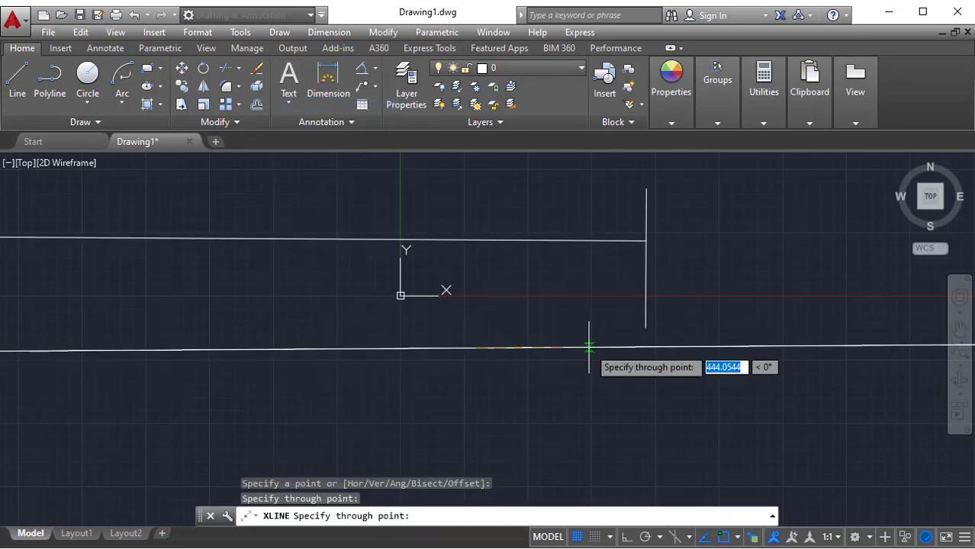
key("Escape")
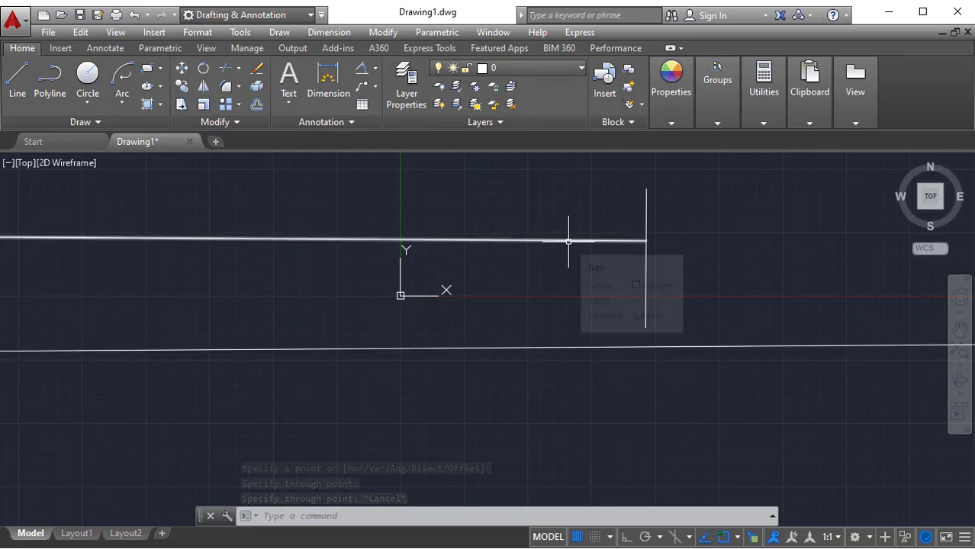
Select the trimmed line to examine its grips, end point and open direction, and clear the selection
left_click(607, 265)
left_click(575, 240)
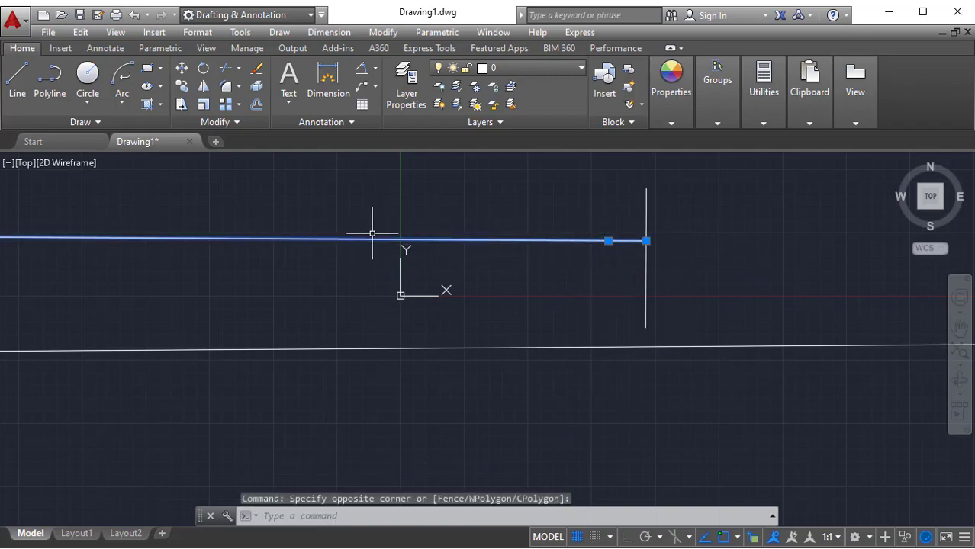
key("Escape")
middle_click_drag(535, 283, 273, 280)
mouse_move(371, 286)
middle_mouse_down()
mouse_move(472, 283)
mouse_move(561, 310)
middle_mouse_up()
Draw a short slanted line that crosses the trimmed line near the Y axis
key("Return")
left_click(415, 206)
left_click(398, 298)
key("Escape")
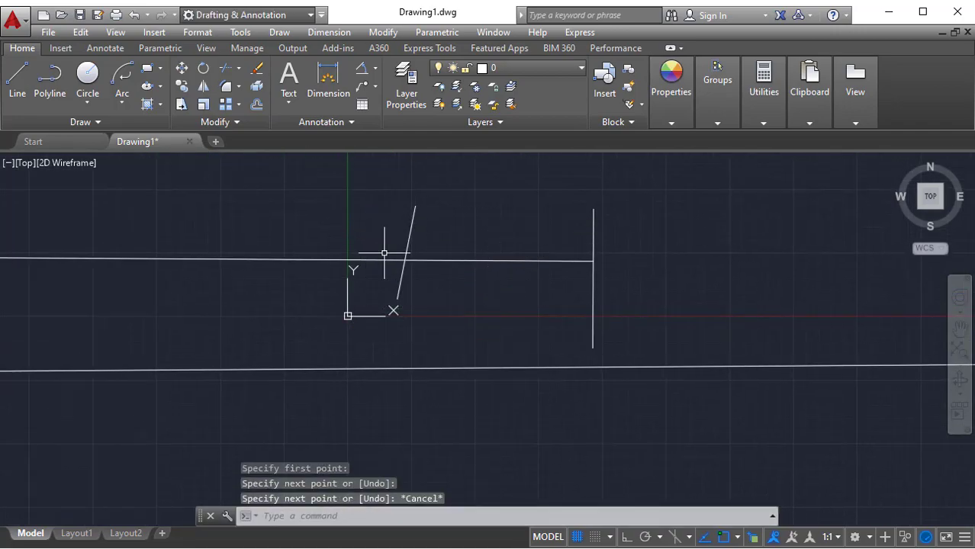
Trim off the open-ended side of the upper line beyond the slanted line, using all objects as cutting edges
middle_click_drag(373, 270, 469, 316)
key("Return")
key("Return")
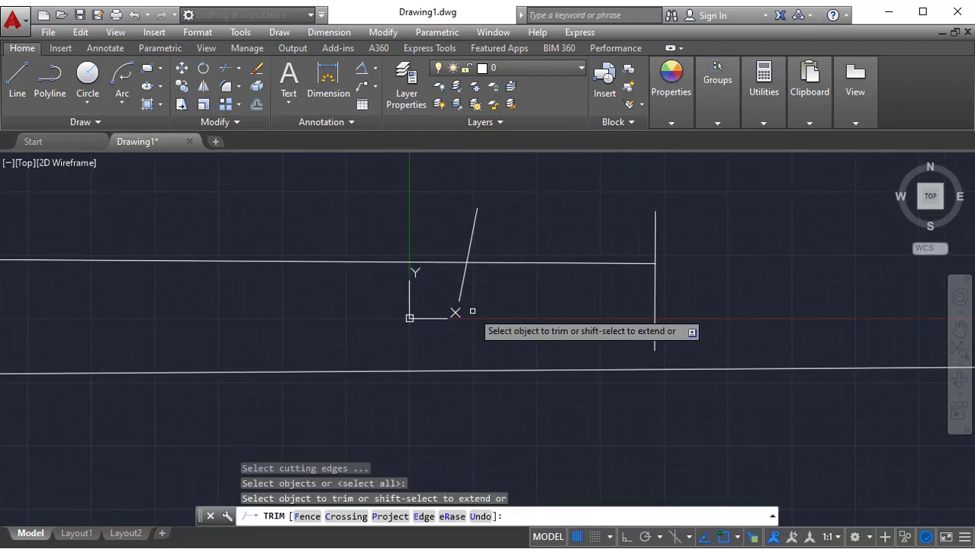
left_click(341, 263)
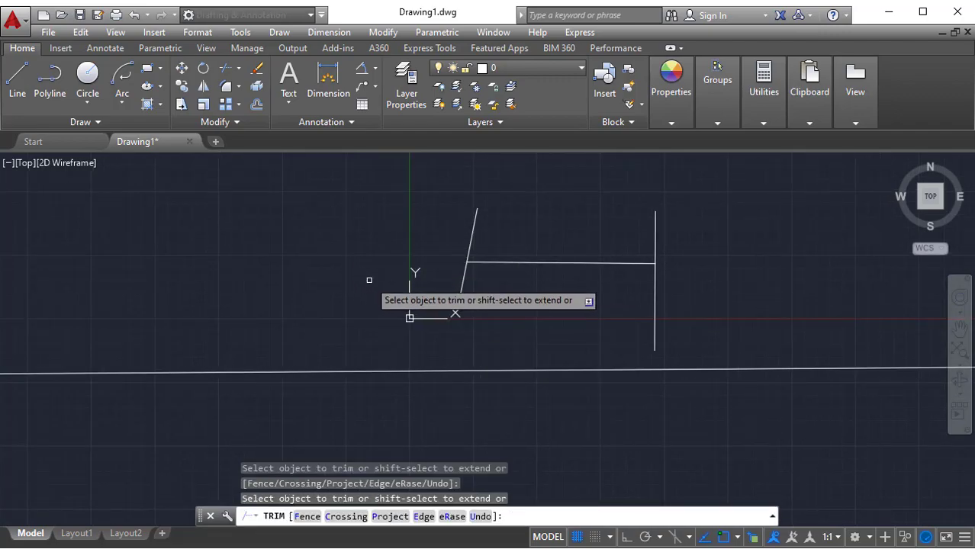
key("Escape")
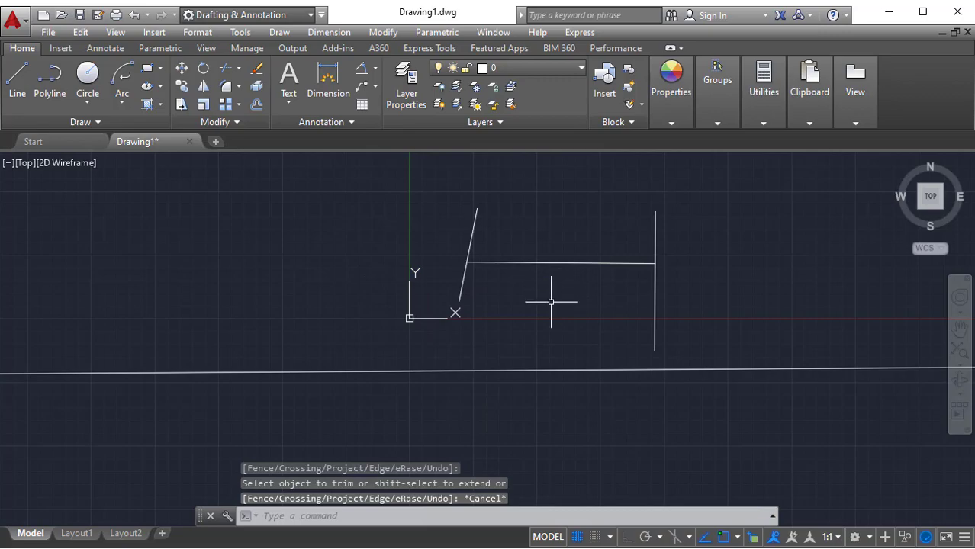
Select the remaining segment between the two short lines to show its grips, and erase all the objects in the drawing
left_click(553, 264)
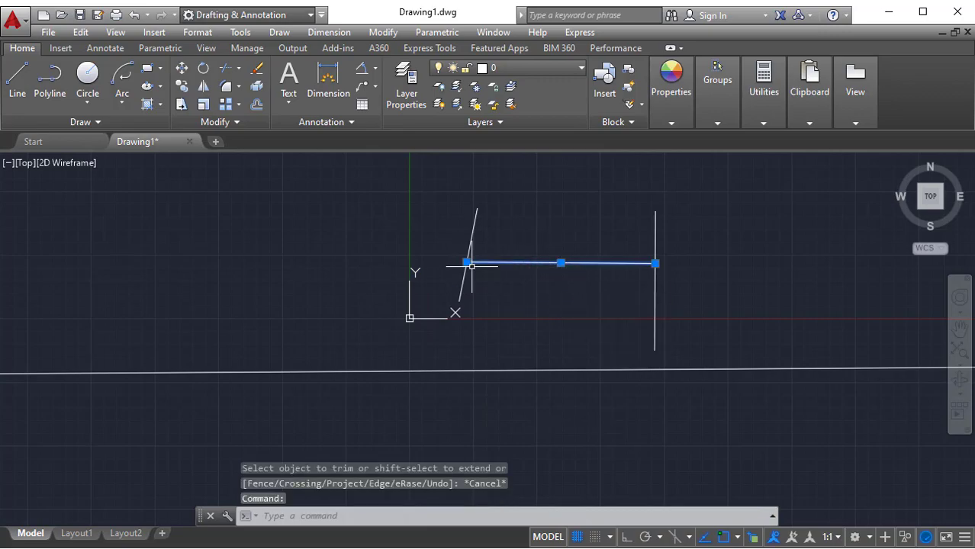
middle_click_drag(680, 281, 568, 260)
left_click(701, 408)
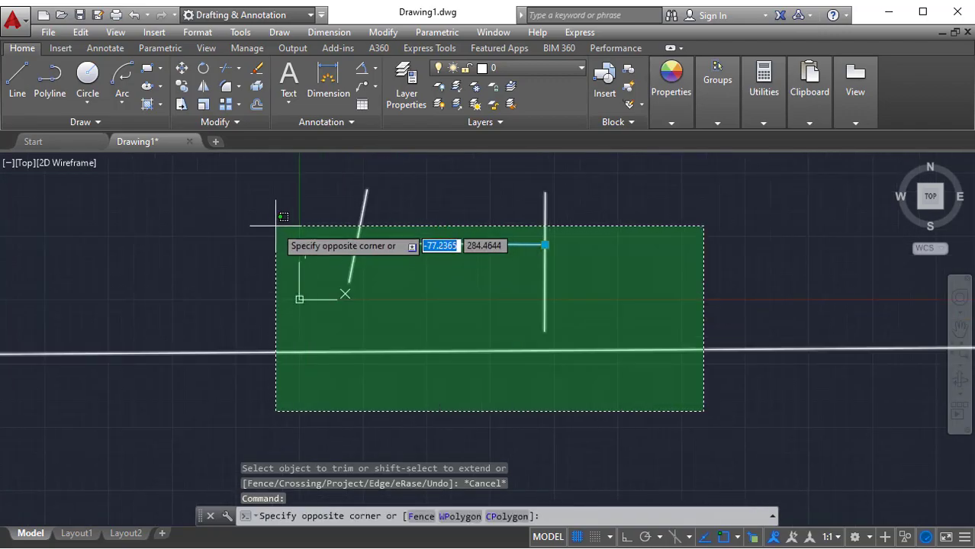
left_click(271, 222)
key("Delete")
Draw six horizontal construction lines spaced one below another across the drawing, using the Hor option
left_click(275, 31)
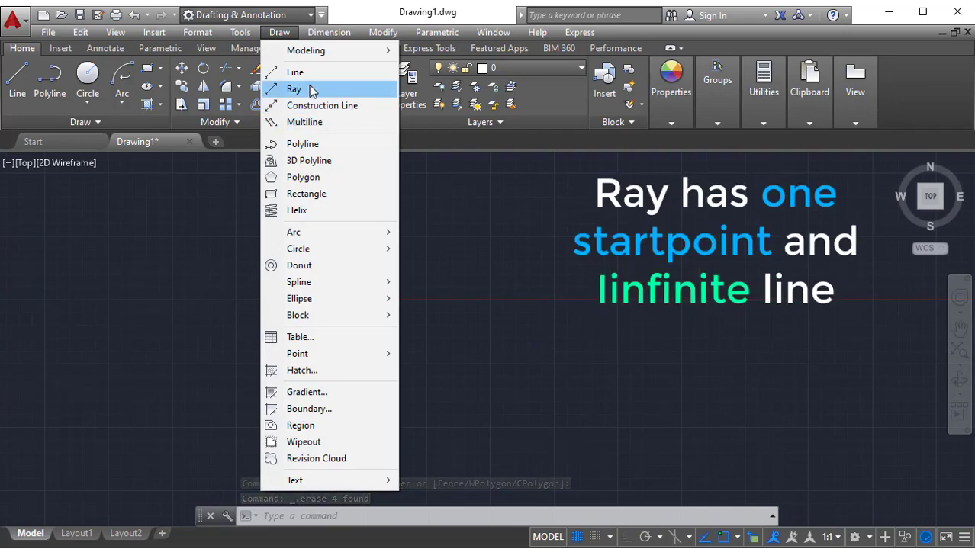
left_click(356, 110)
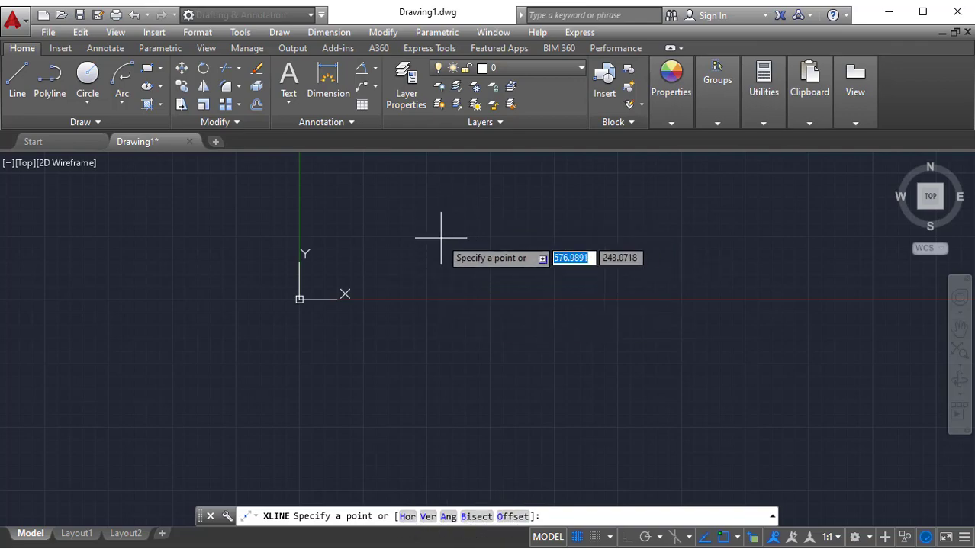
left_click(408, 518)
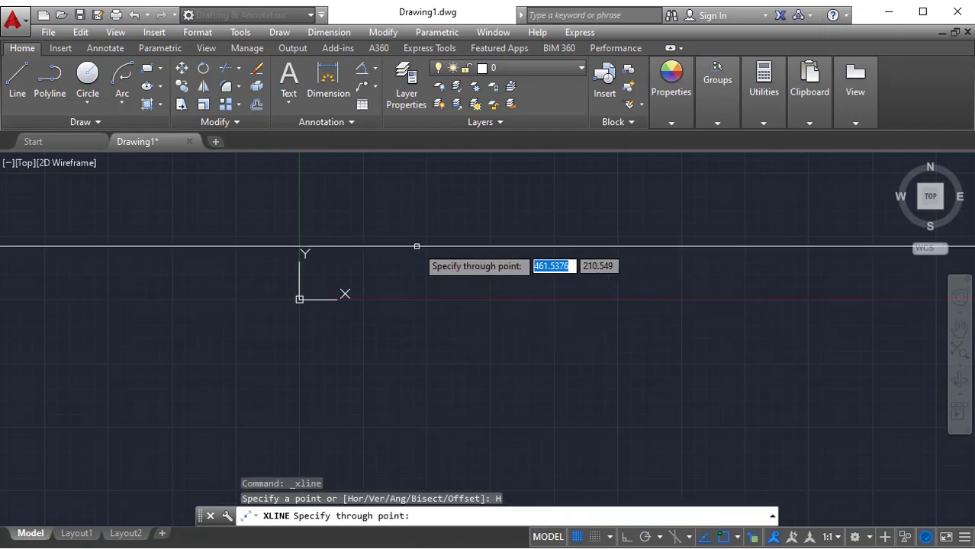
left_click(515, 208)
left_click(516, 240)
left_click(515, 263)
left_click(518, 286)
left_click(526, 322)
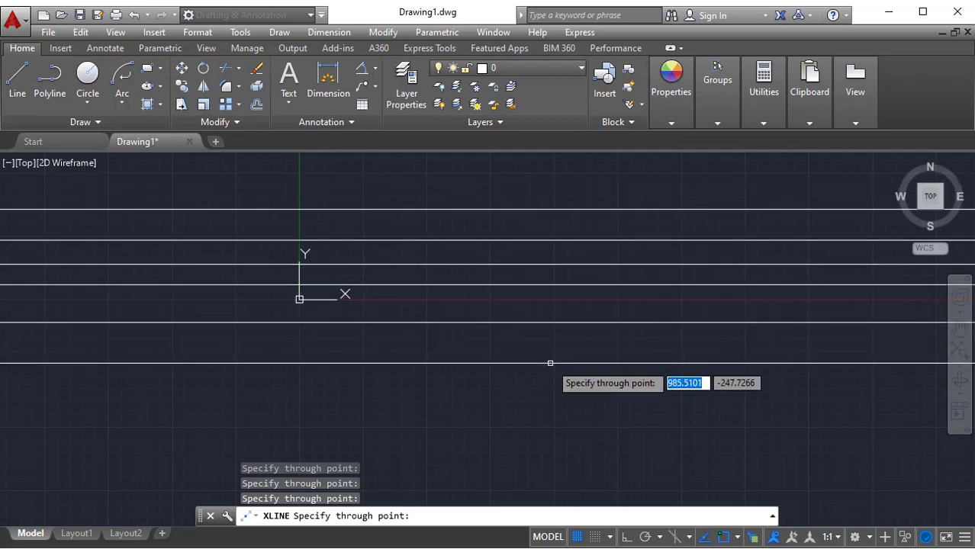
left_click(538, 354)
key("Escape")
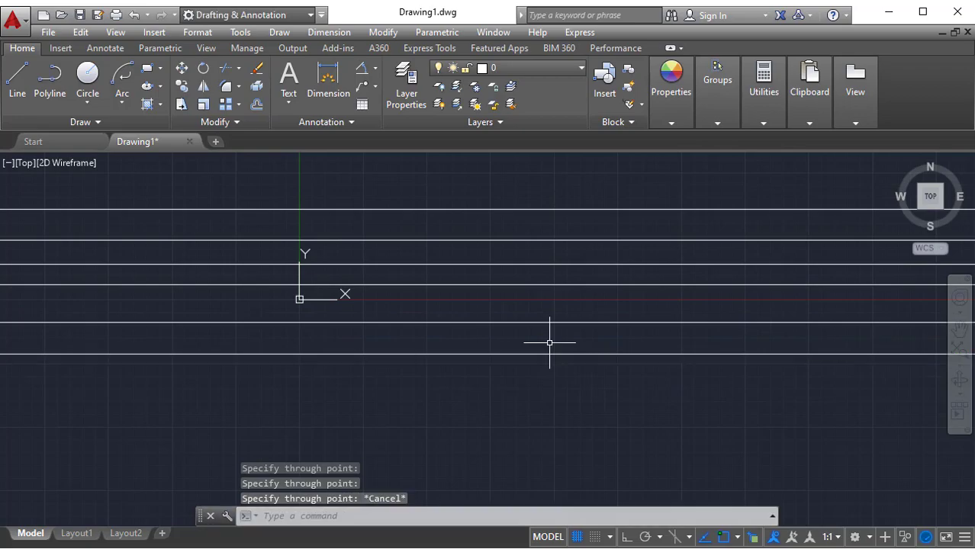
Select all six horizontal construction lines to show their grips, and erase them
left_click(618, 438)
left_click(443, 183)
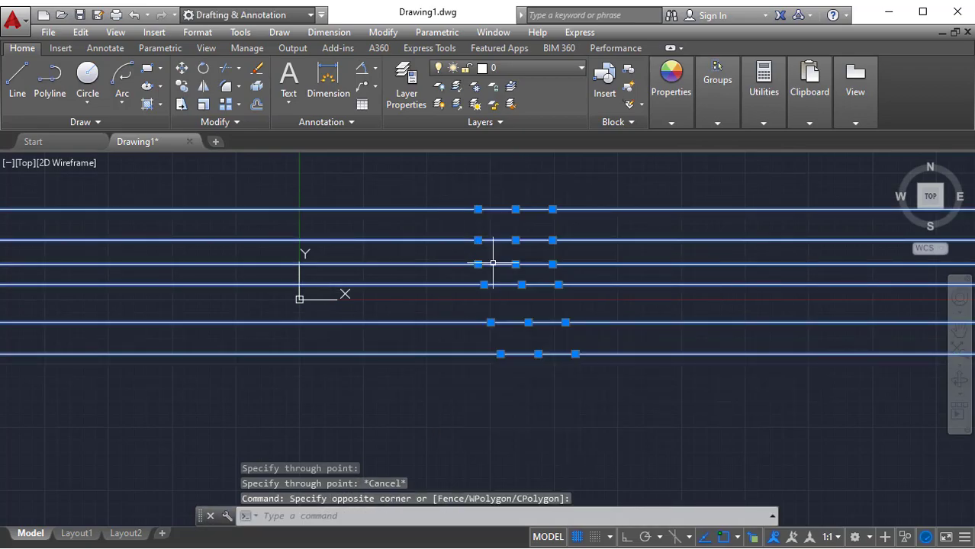
middle_click_drag(537, 358, 482, 380)
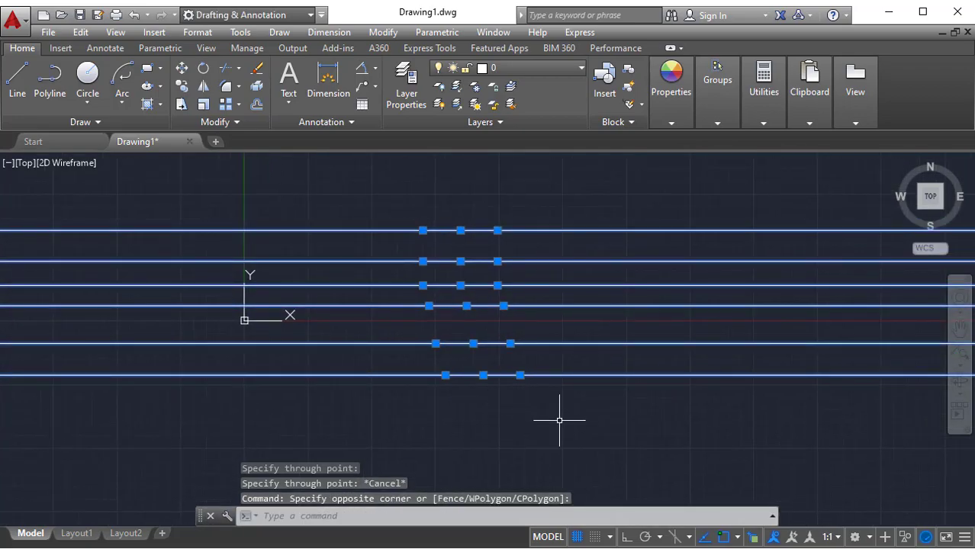
key("Delete")
Draw five vertical construction lines side by side between the Y axis and the view's far side, using the Ver option
type("xl")
key("Return")
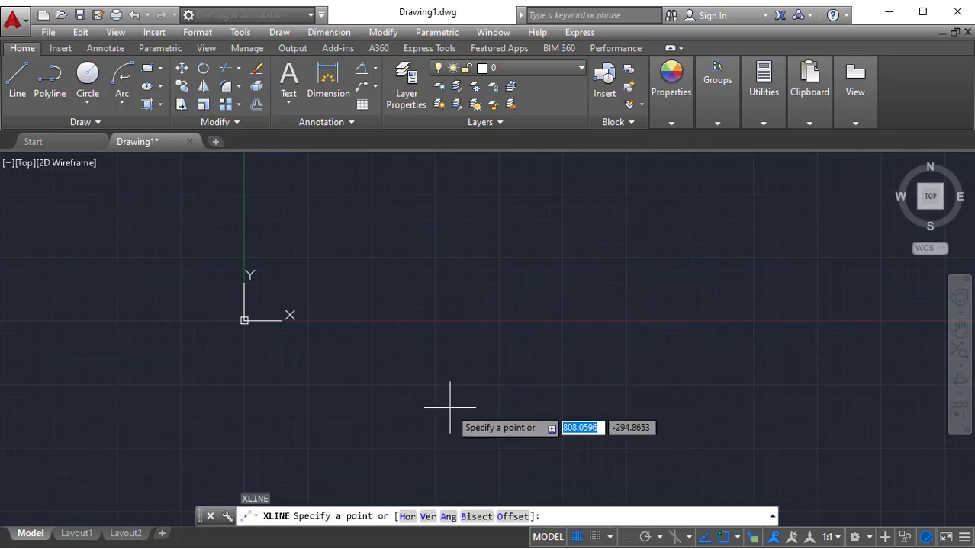
left_click(428, 517)
left_click(405, 273)
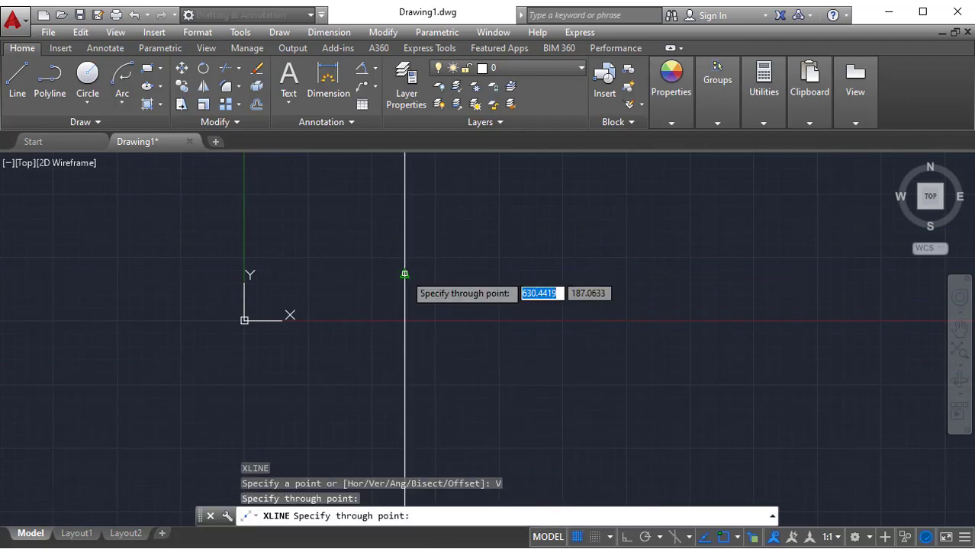
left_click(426, 275)
left_click(455, 276)
left_click(493, 277)
left_click(532, 277)
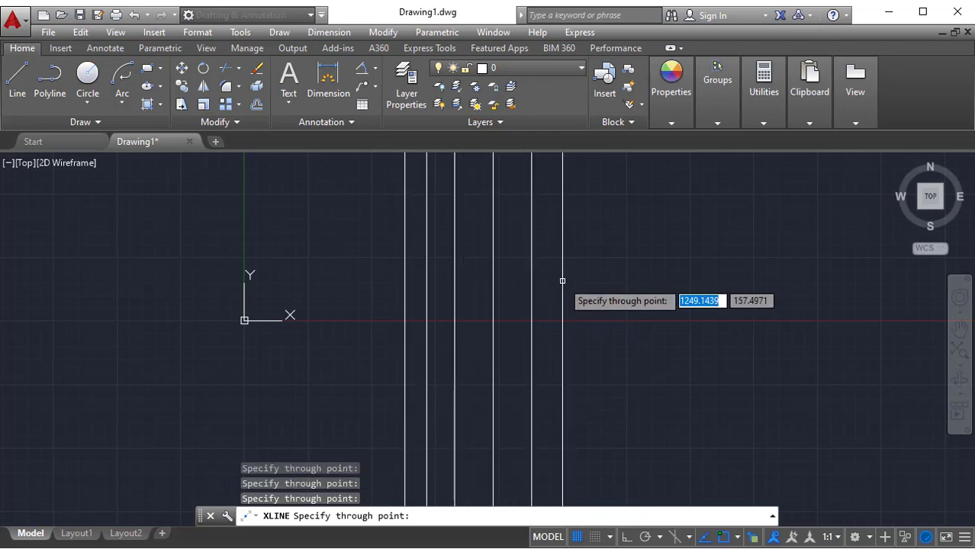
key("Escape")
Erase the five vertical construction lines
left_click(623, 401)
left_click(386, 336)
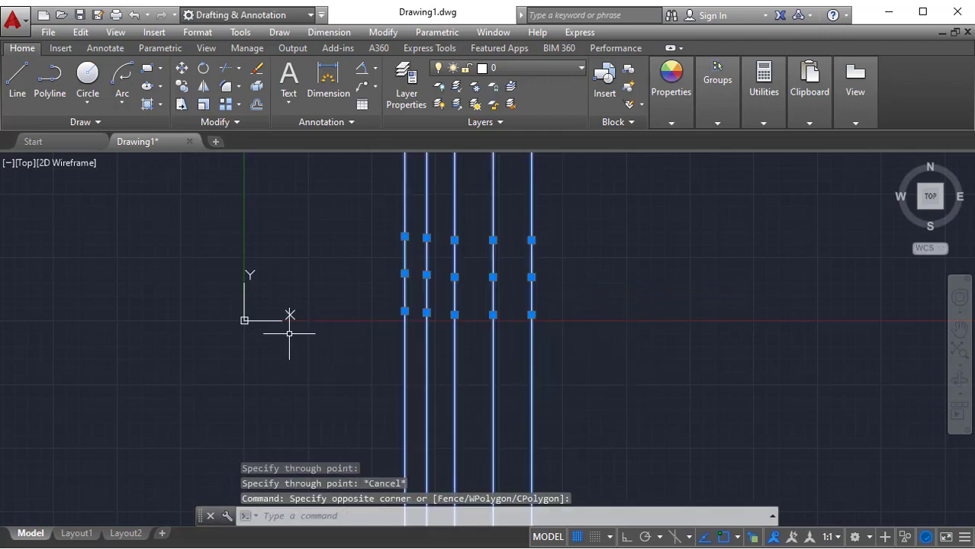
key("Delete")
Draw two closely spaced parallel construction lines at an angle of 30 degrees
type("XL")
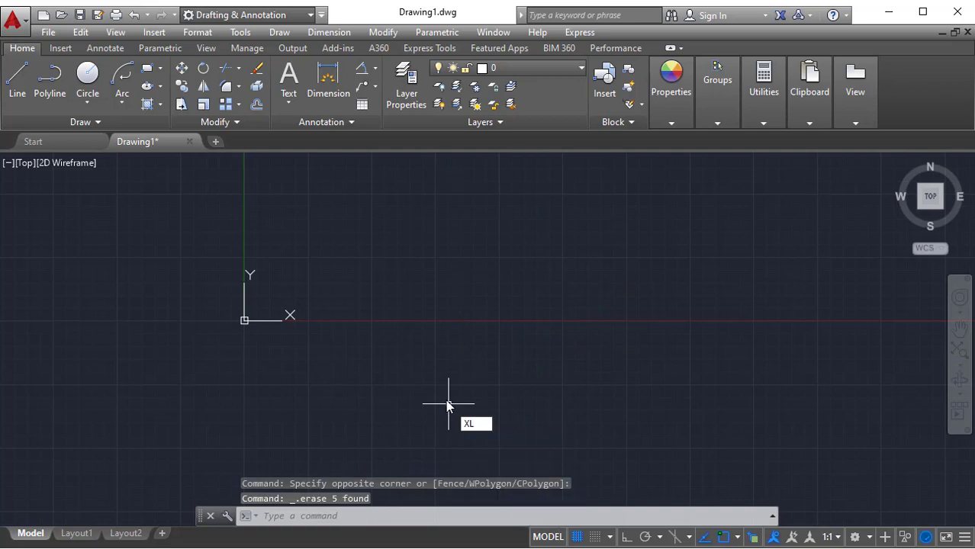
key("Return")
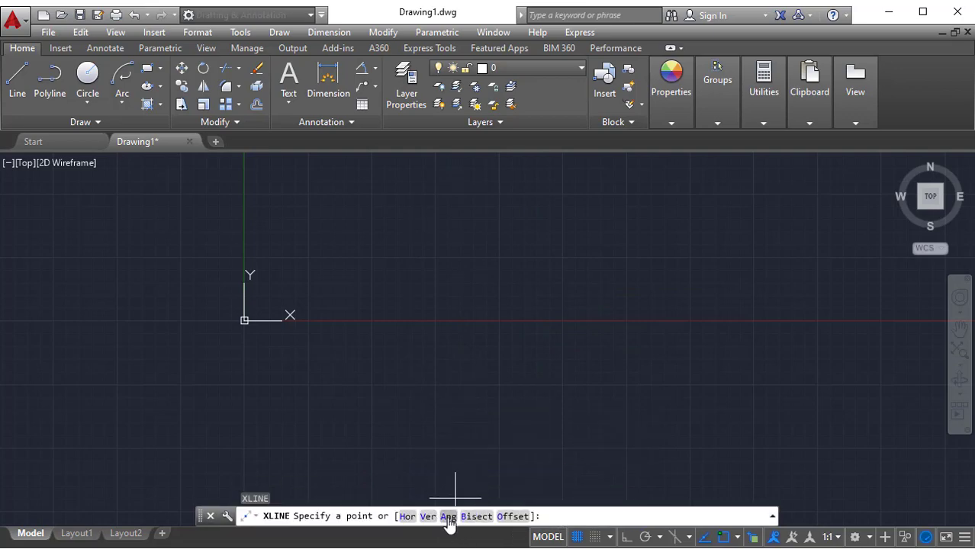
left_click(448, 517)
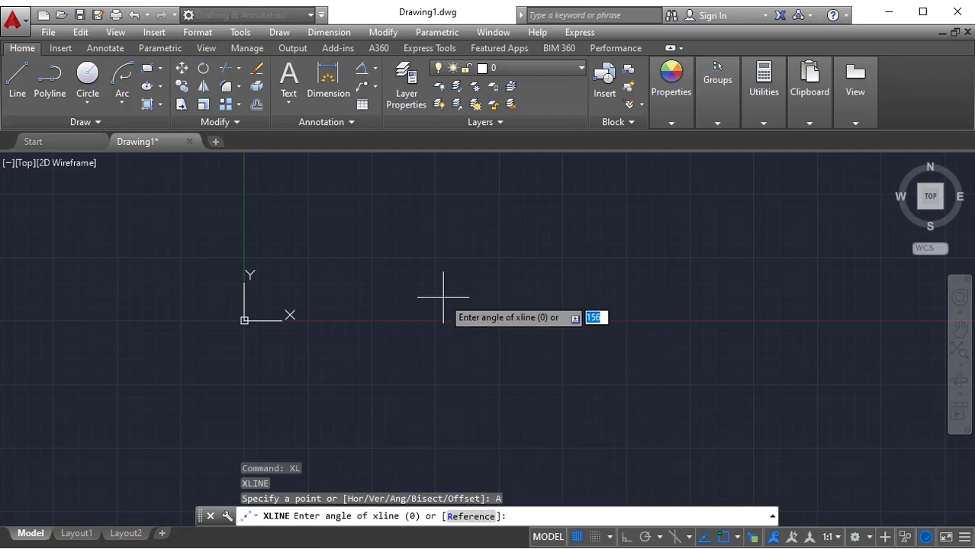
key("Return")
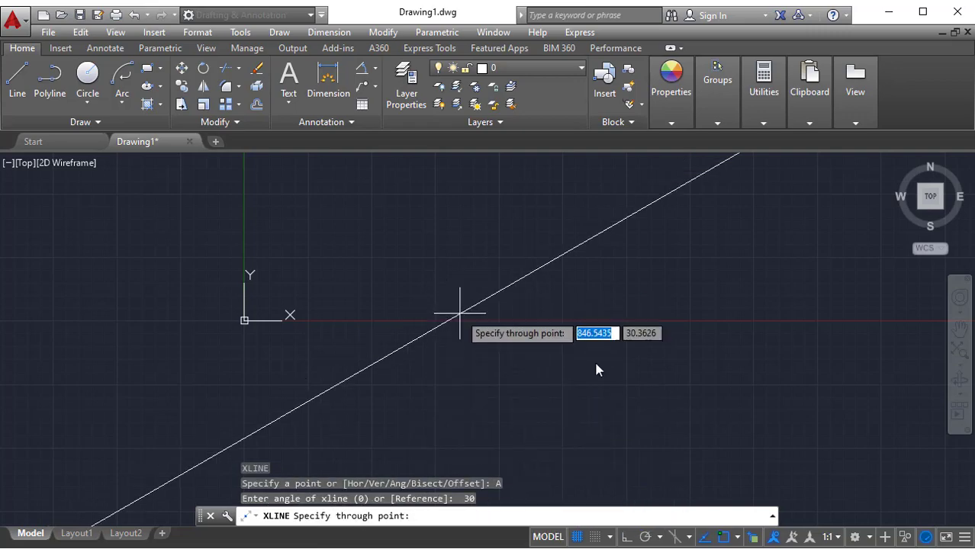
left_click(435, 247)
left_click(437, 257)
key("Escape")
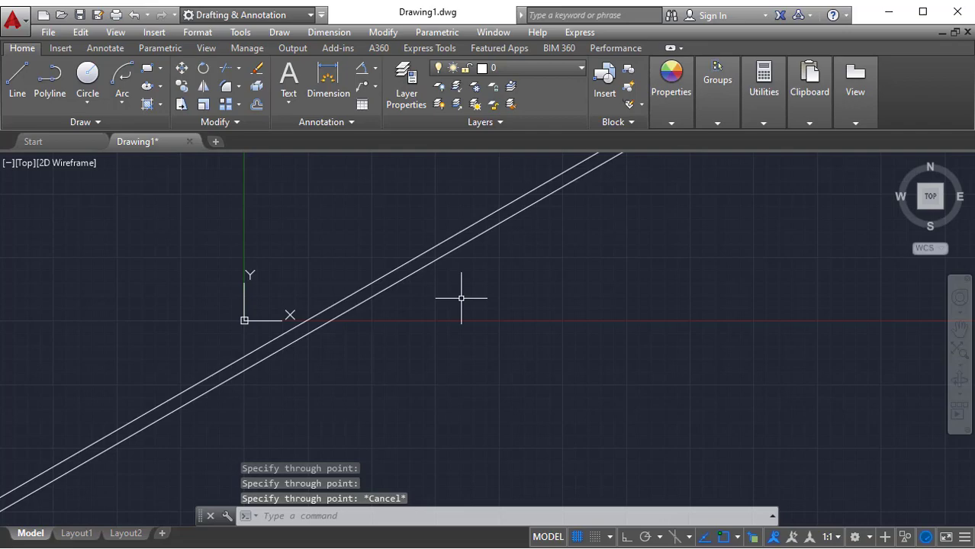
Draw a straight horizontal line below the inclined construction lines with Ortho mode on
type("l")
key("Return")
left_click(412, 297)
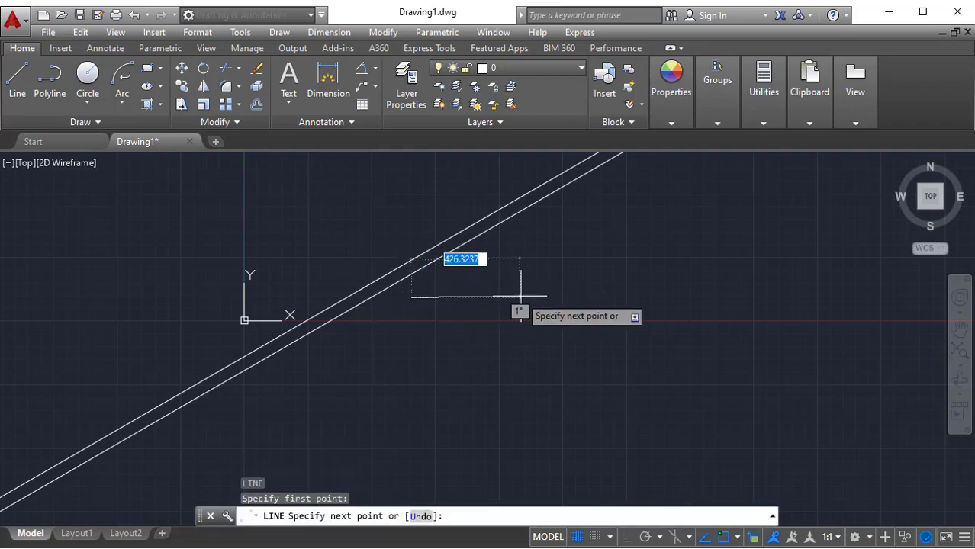
key("F8")
left_click(606, 300)
key("Escape")
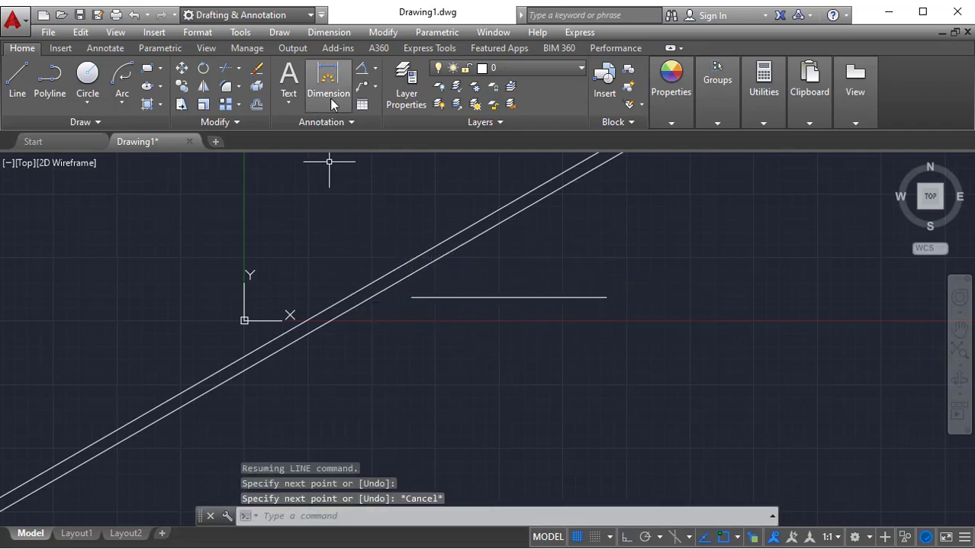
Try to add an angular dimension between the horizontal line and the inclined construction line
left_click(359, 73)
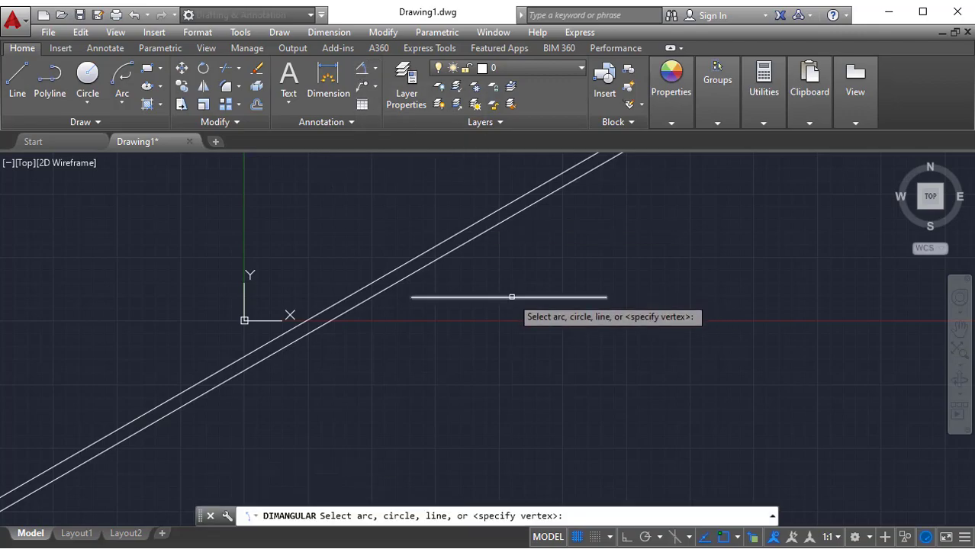
left_click(505, 297)
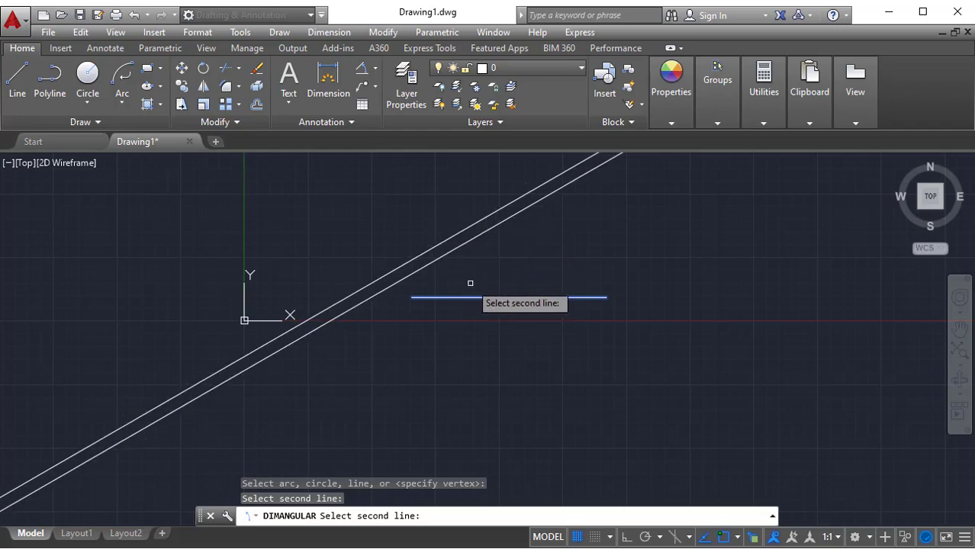
key("Escape")
scroll(495, 279, "down", 5)
scroll(493, 267, "up", 6)
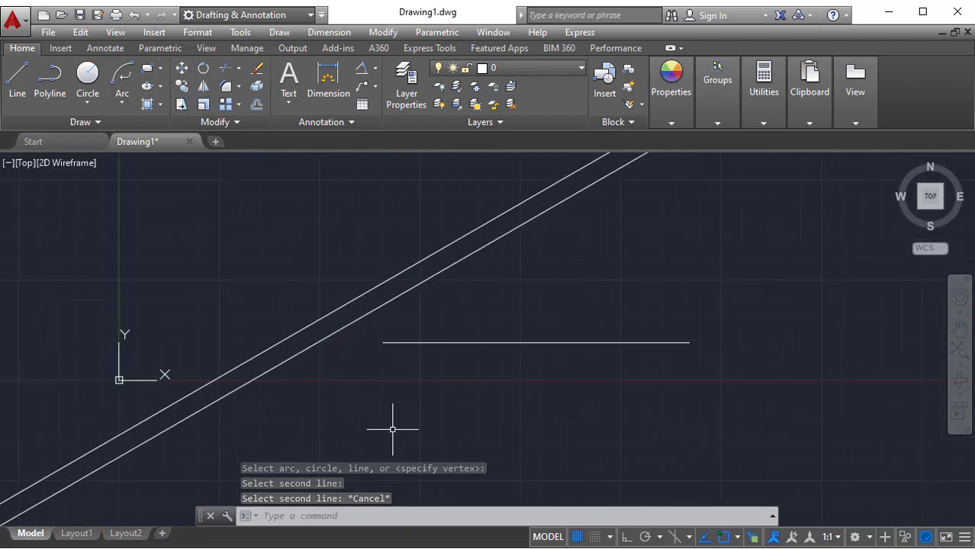
Extend the horizontal line to the lower construction line and trim that construction line below their intersection, using all objects as boundaries
type("ex")
key("Return")
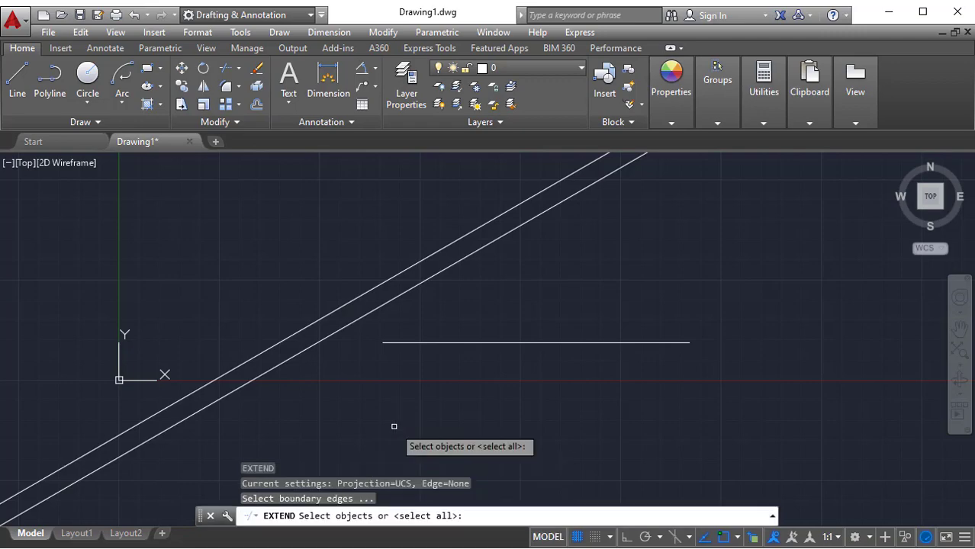
key("Return")
left_click(405, 342)
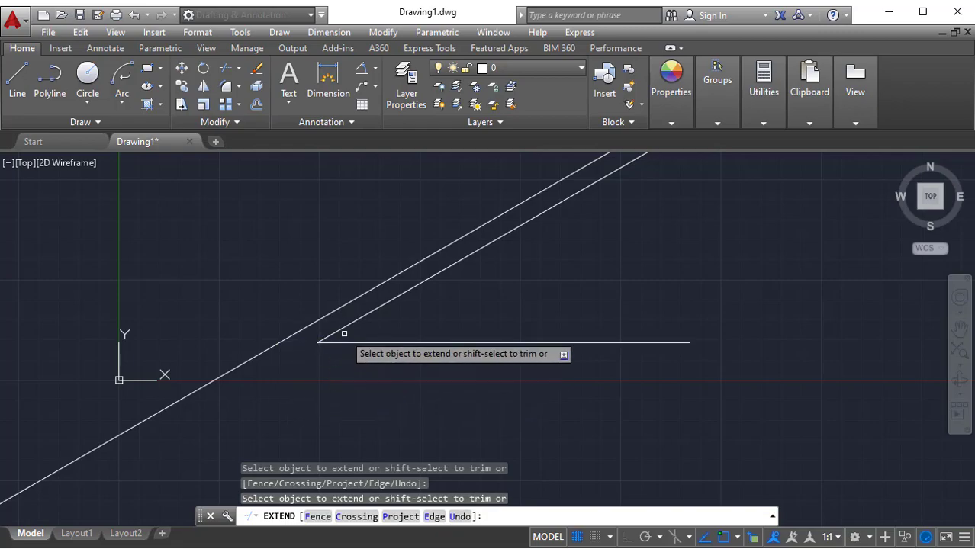
key("Escape")
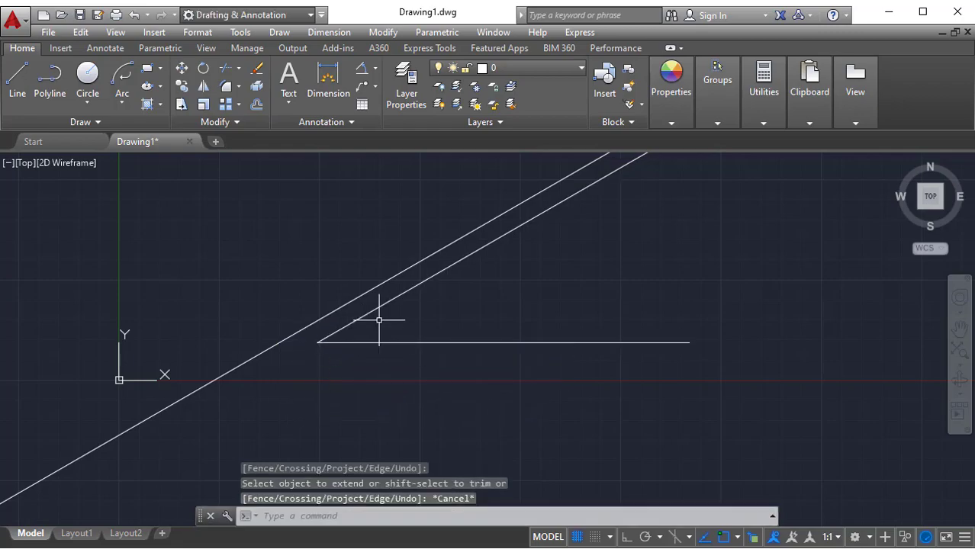
Try to dimension the angle between the extended horizontal line and the trimmed inclined line
left_click(362, 68)
left_click(436, 340)
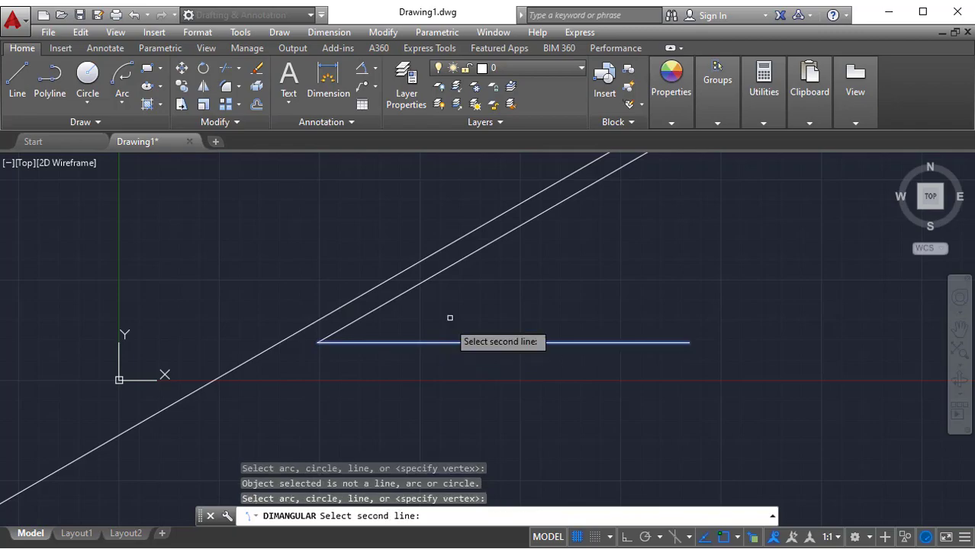
scroll(521, 271, "down", 2)
middle_click_drag(513, 288, 368, 433)
key("Escape")
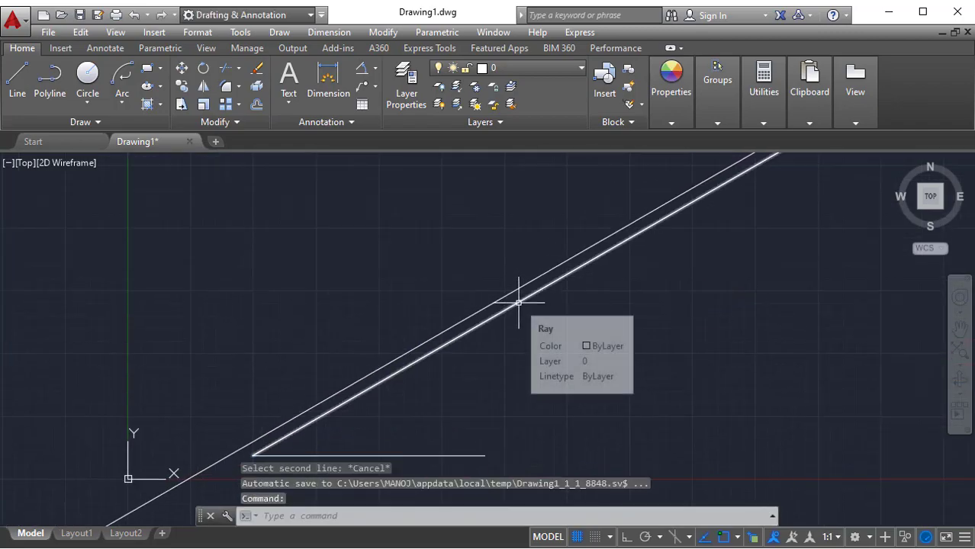
Draw a slanted line about 576 units long at about 148 degrees that crosses both inclined lines
middle_click_drag(539, 360, 545, 294)
type("l")
key("Return")
left_click(572, 301)
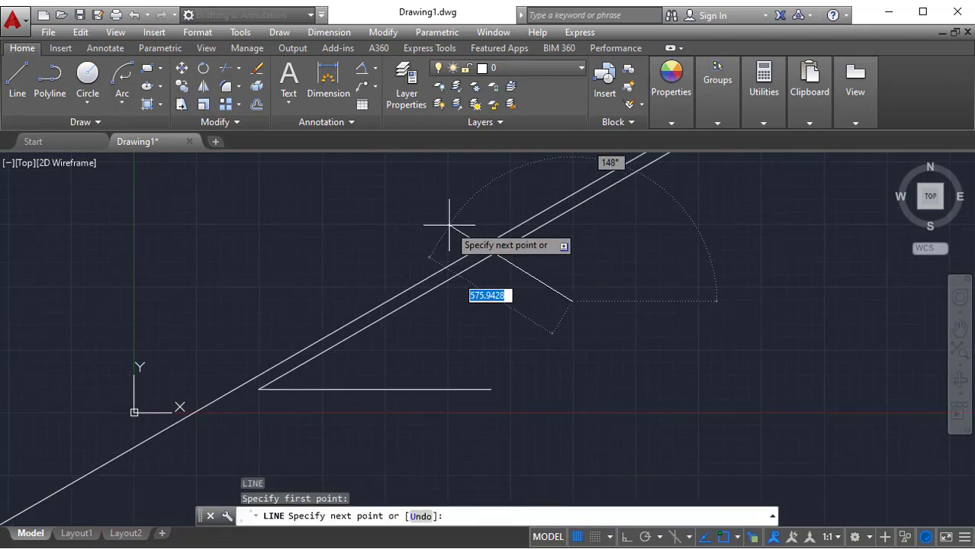
left_click(449, 225)
key("Escape")
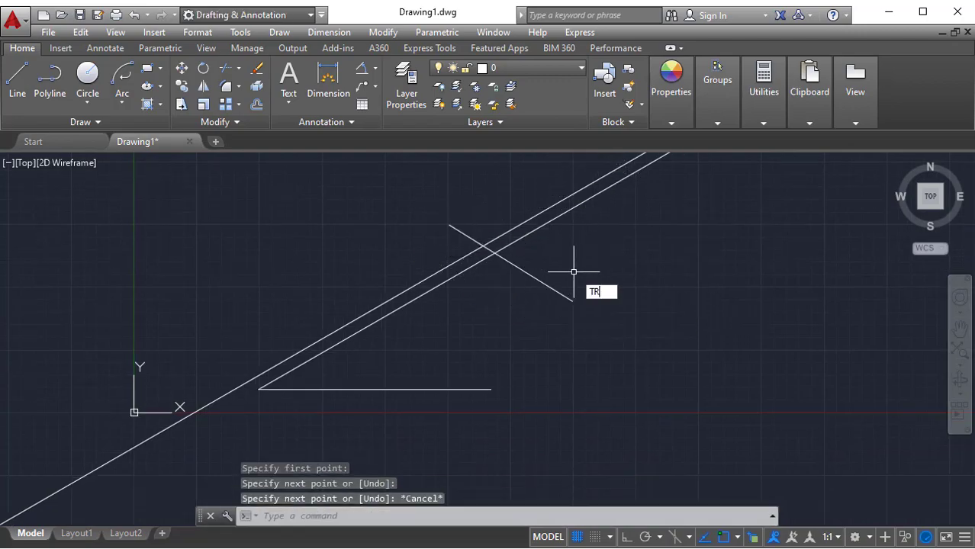
Trim the open-ended side of the lower inclined line beyond the crossing line, using all objects as cutting edges
type("tr")
key("Return")
key("Return")
left_click(534, 231)
key("Escape")
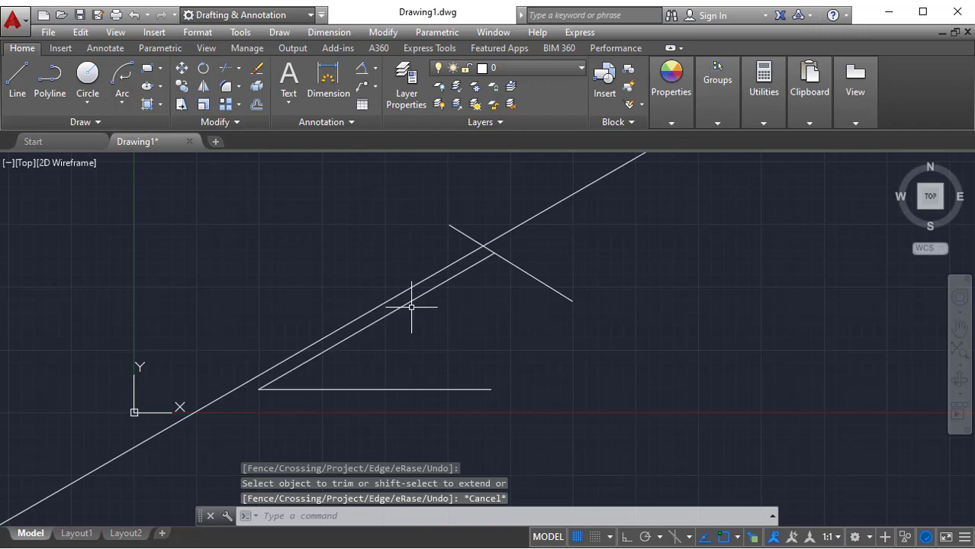
Add an angular dimension between the trimmed inclined line and the horizontal line, placing its arc inside the angle
left_click(361, 70)
left_click(320, 353)
left_click(333, 389)
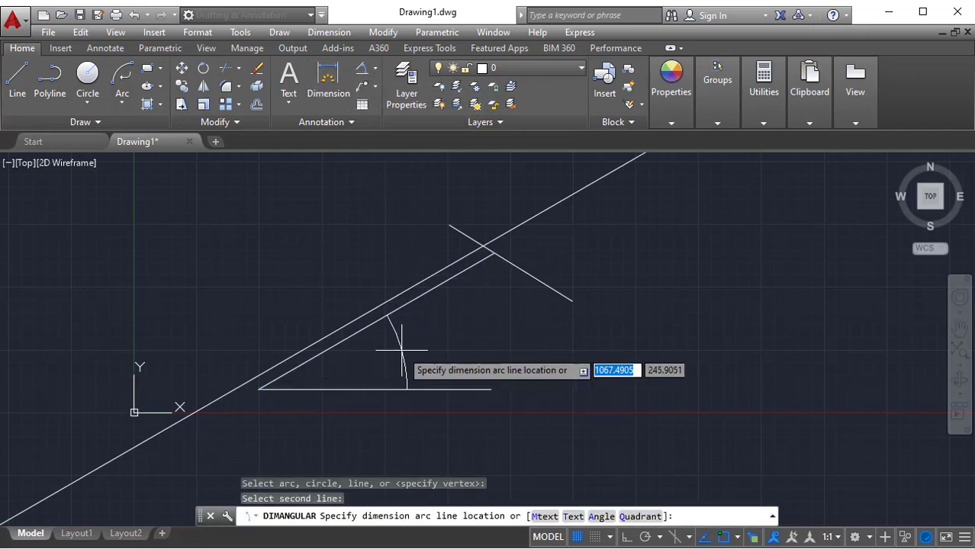
left_click(477, 332)
Select the angular dimension and examine its text up close
left_click(482, 328)
left_click(421, 316)
scroll(486, 335, "up", 5)
scroll(487, 336, "up", 5)
scroll(419, 257, "up", 4)
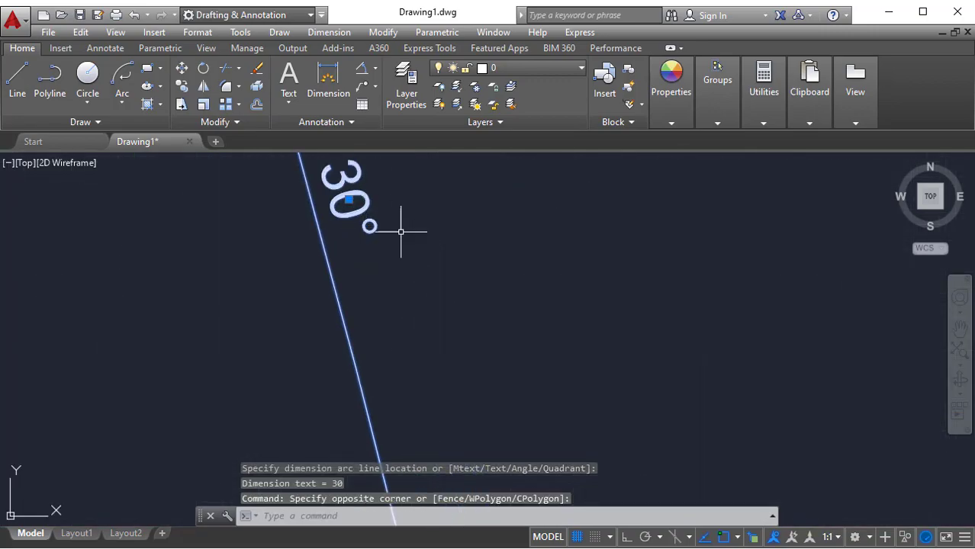
scroll(540, 283, "down", 8)
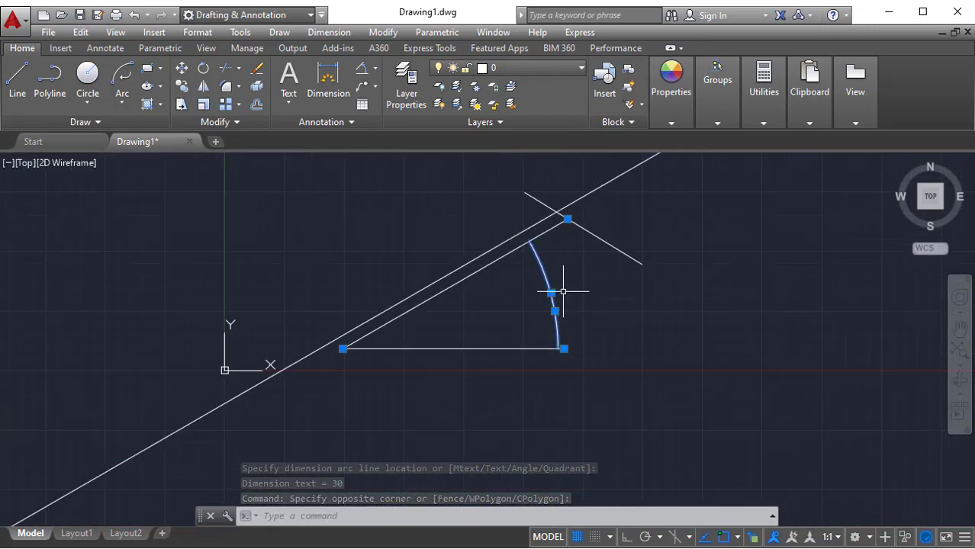
Erase all the lines and the angular dimension from the drawing
scroll(563, 292, "down", 2)
left_click(691, 364)
left_click(321, 234)
key("Delete")
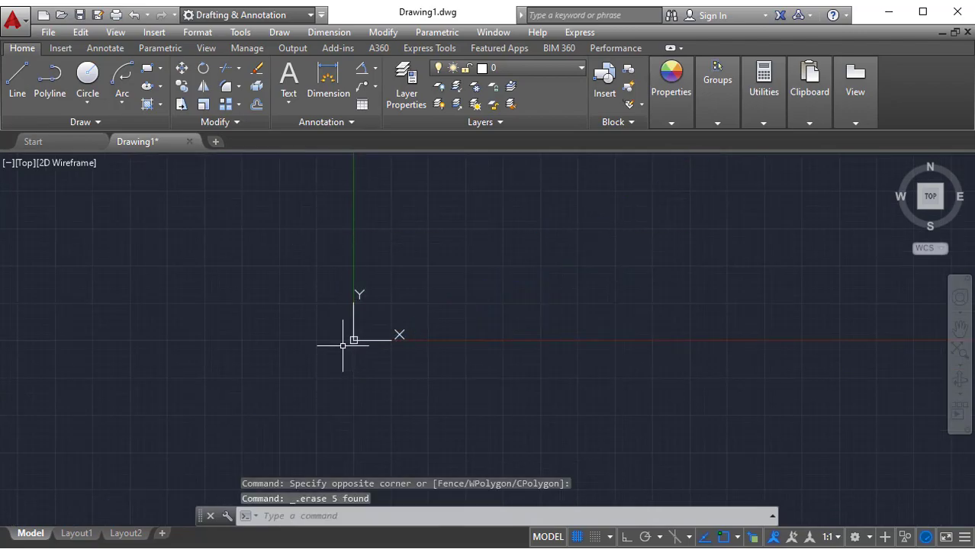
middle_click_drag(353, 338, 347, 304)
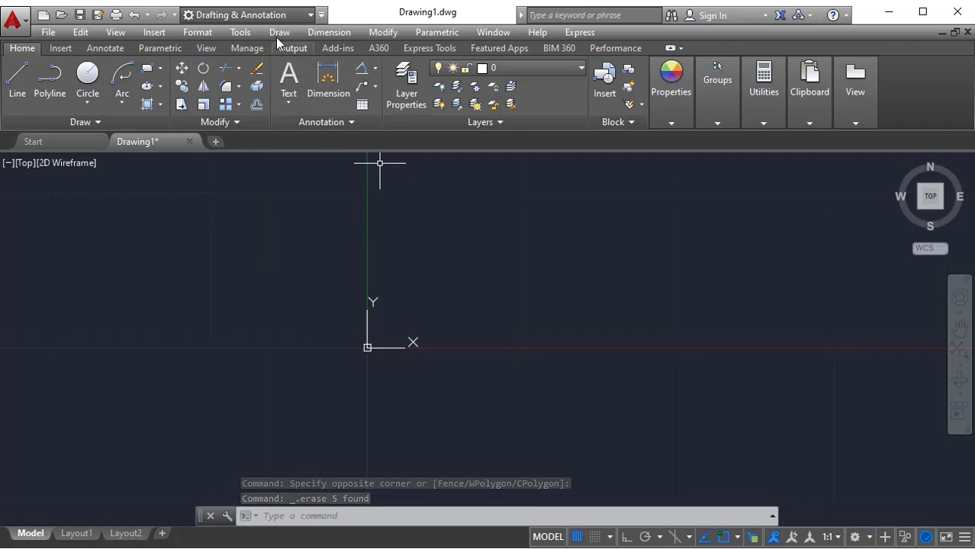
left_click(276, 32)
left_click(301, 102)
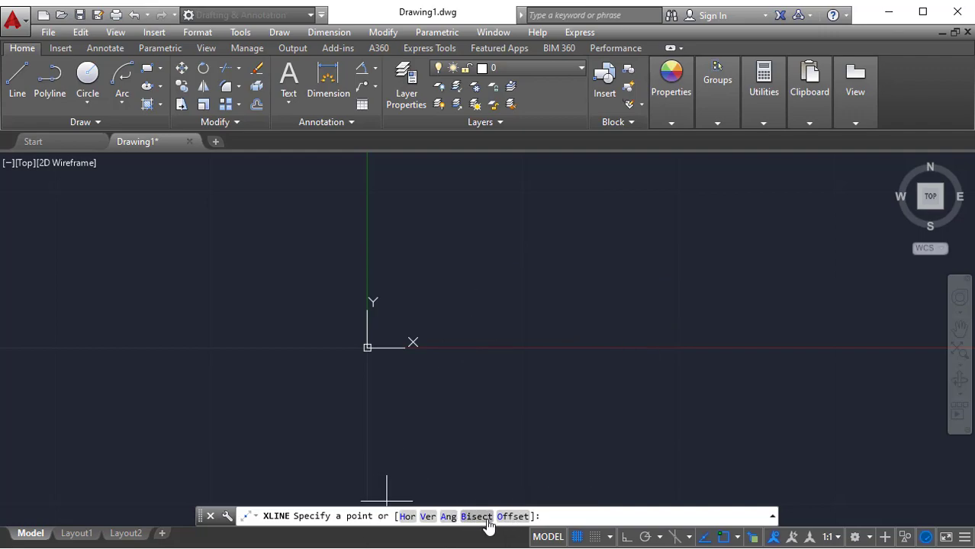
key("Escape")
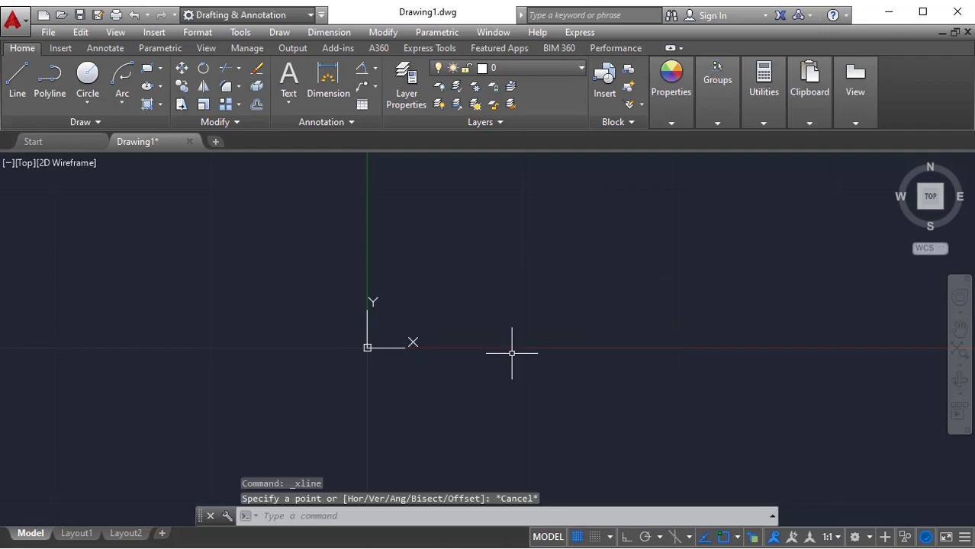
Draw a single, nearly horizontal line above and to the right of the origin
type("l")
key("Return")
left_click(488, 274)
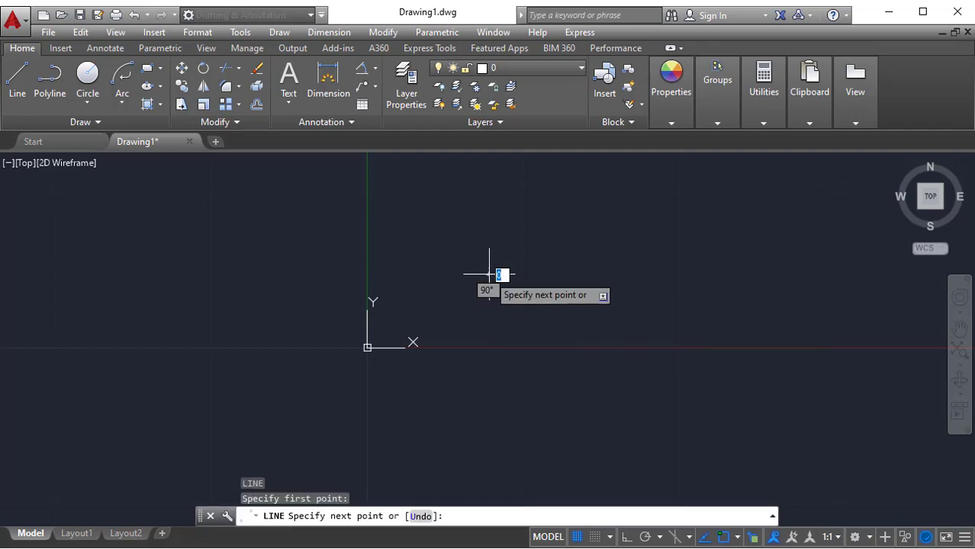
left_click(640, 273)
key("Escape")
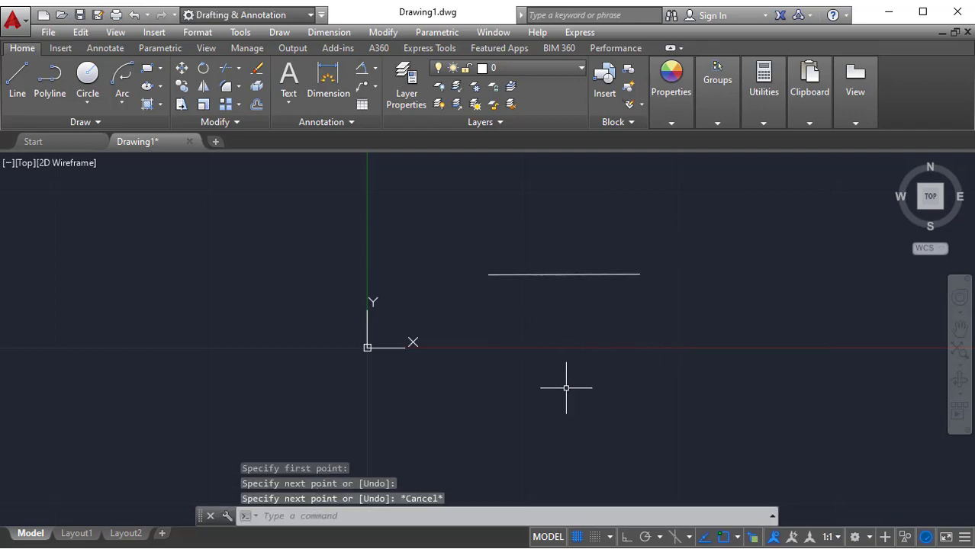
Create a bisecting construction line with its vertex at the line's midpoint and the line's two endpoints as angle start and end points
middle_click_drag(572, 356, 546, 366)
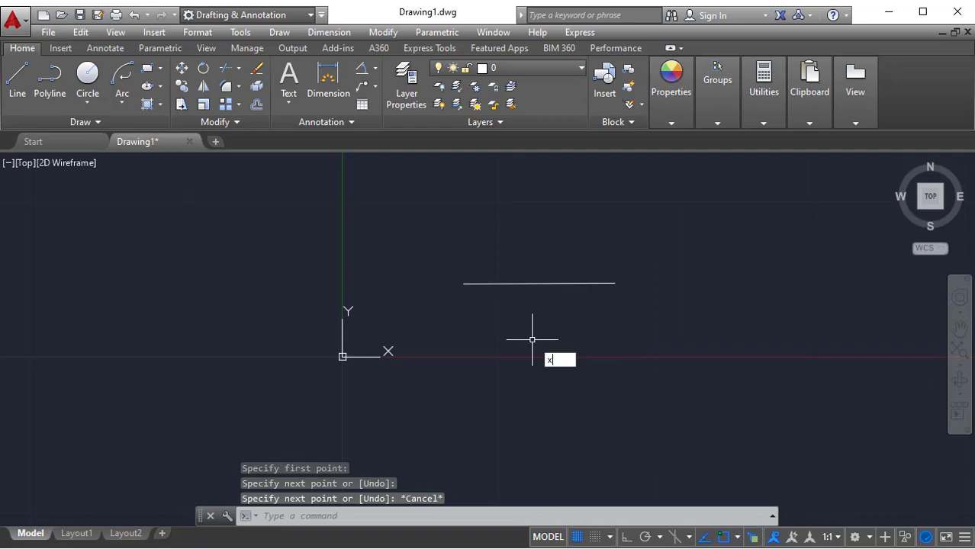
key("Return")
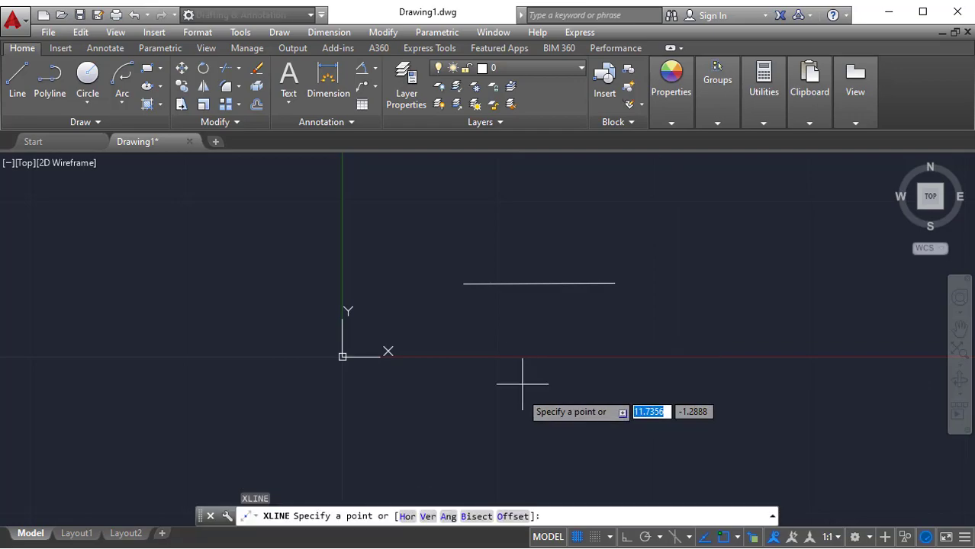
left_click(468, 519)
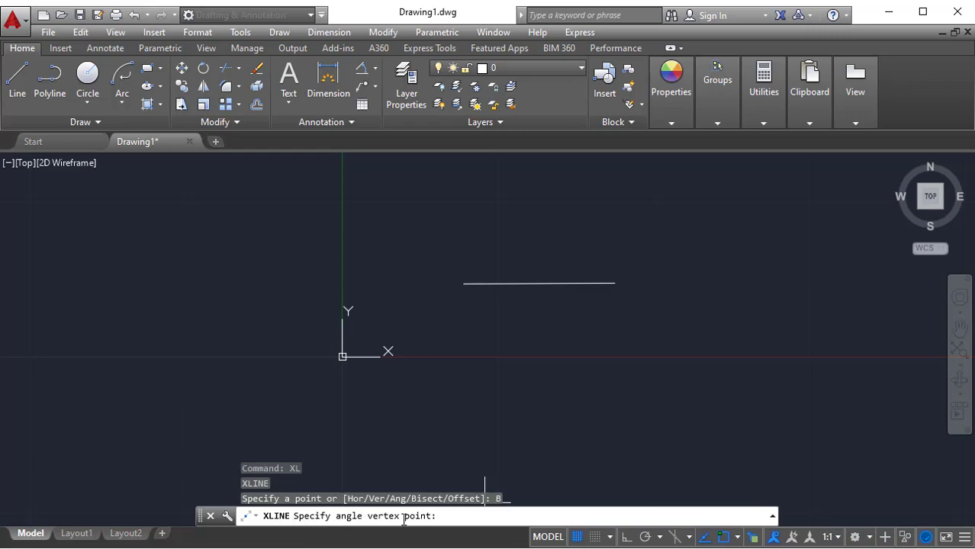
left_click(539, 284)
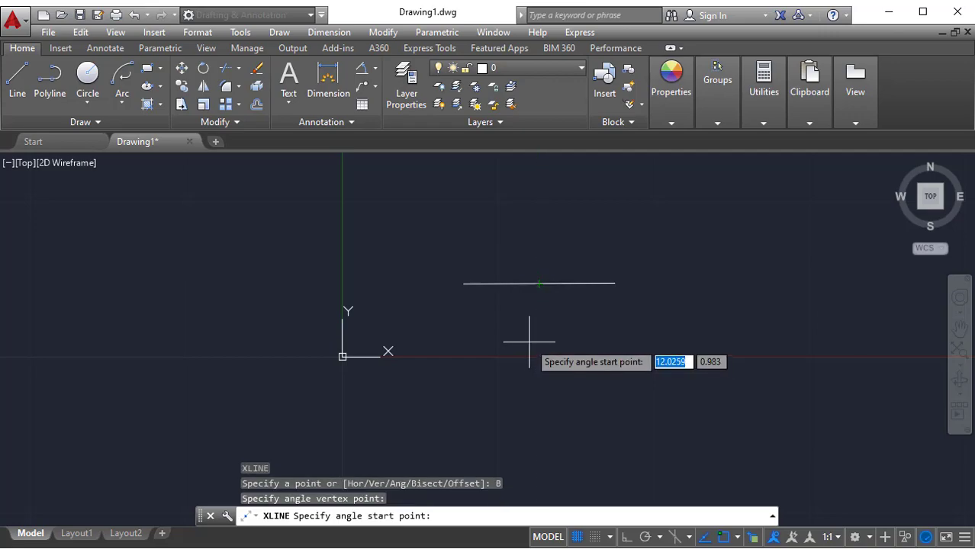
left_click(463, 284)
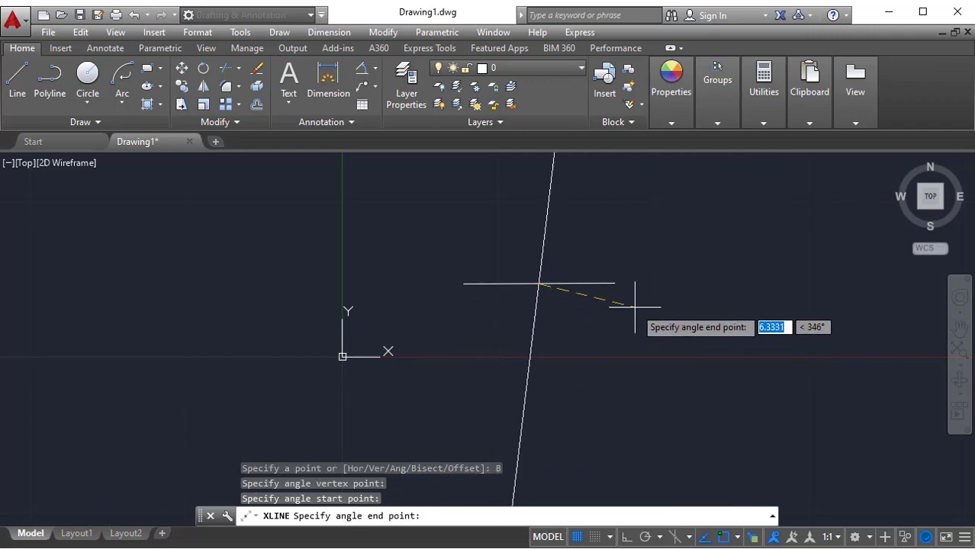
left_click(614, 283)
key("Escape")
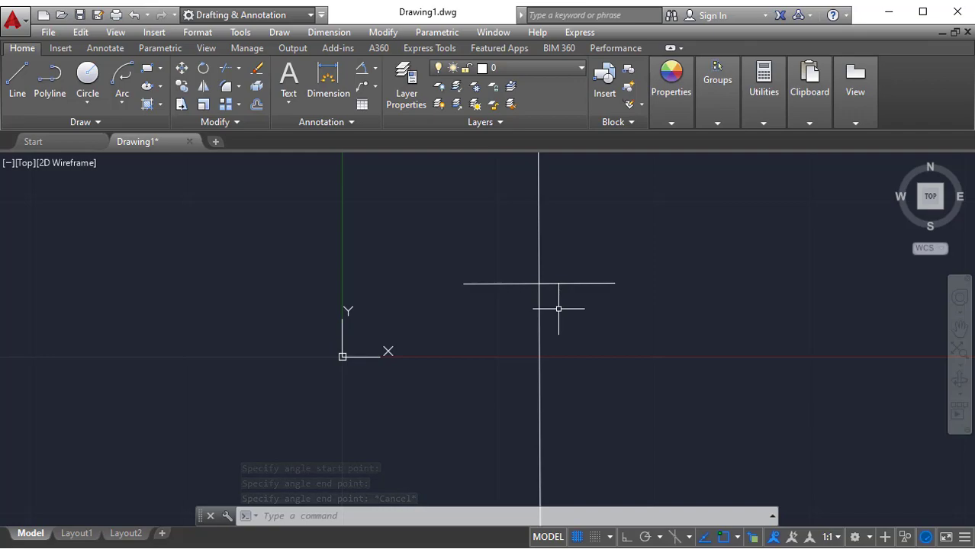
Erase the nearly horizontal line and the construction line bisecting it
left_click(558, 309)
left_click(519, 261)
key("Delete")
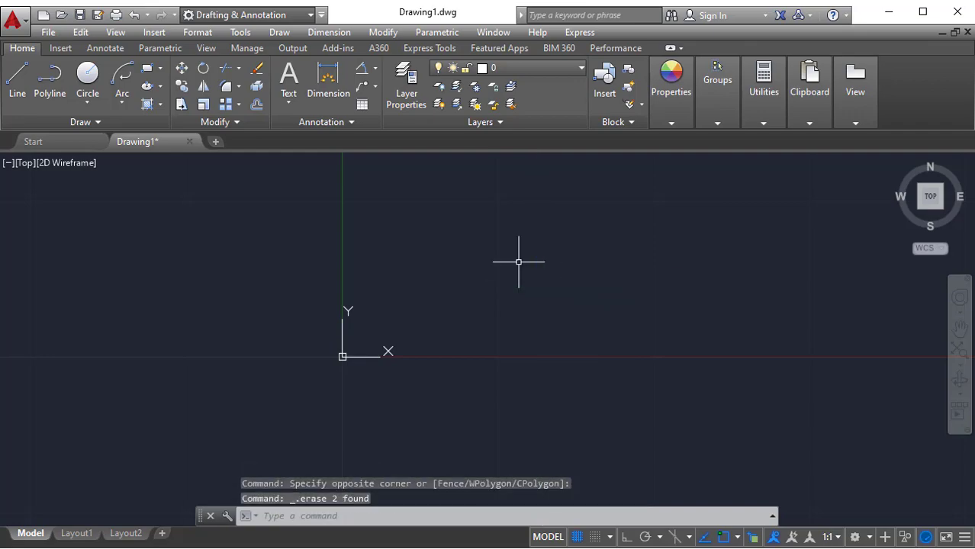
Draw a short inclined line rising to the right, above and to the right of the origin
type("l")
key("Return")
left_click(452, 273)
left_click(552, 219)
key("Escape")
Draw a construction line through two points, sloping down to the right beyond the short line's upper end
type("xl")
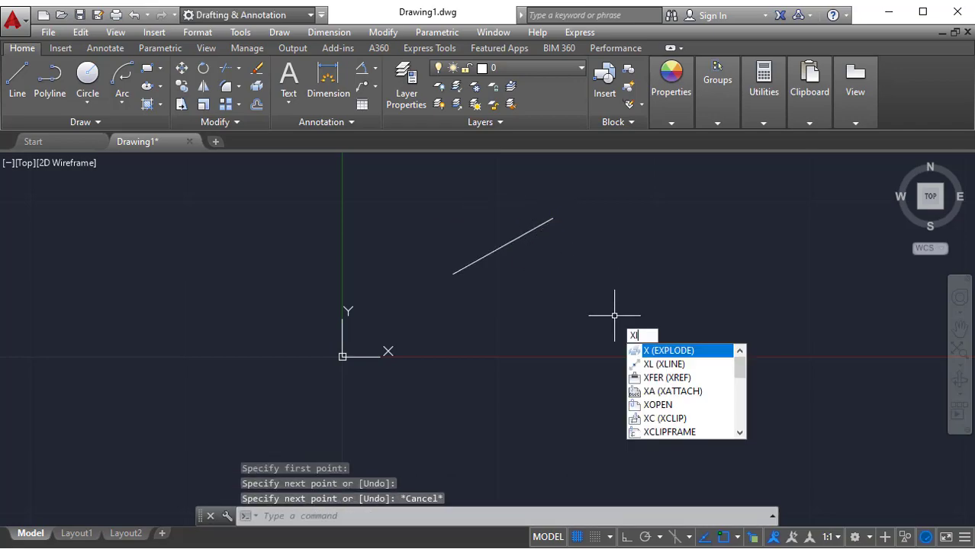
key("Return")
left_click(633, 225)
key("Escape")
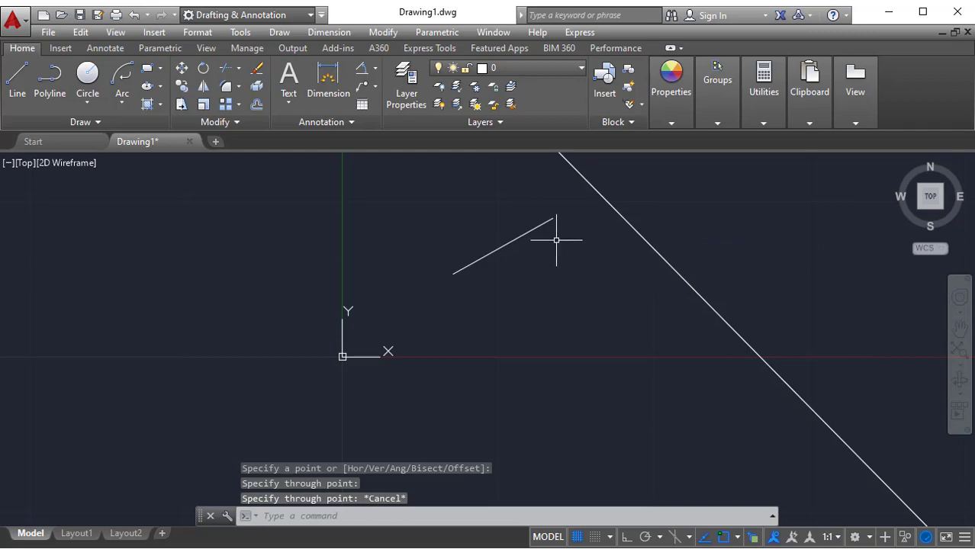
Create a construction line parallel to the short inclined line with the Offset option, 10 units away on its upper side
left_click(282, 33)
left_click(337, 105)
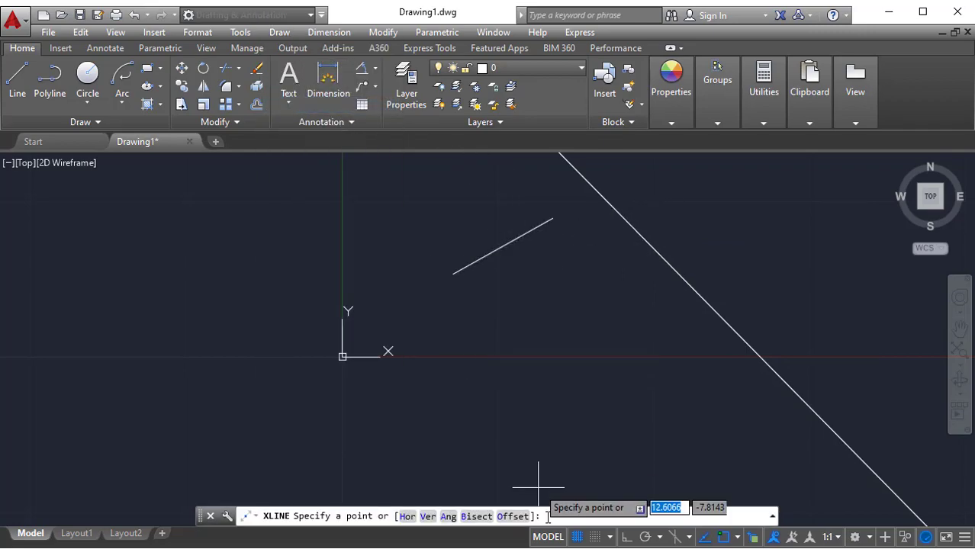
left_click(509, 516)
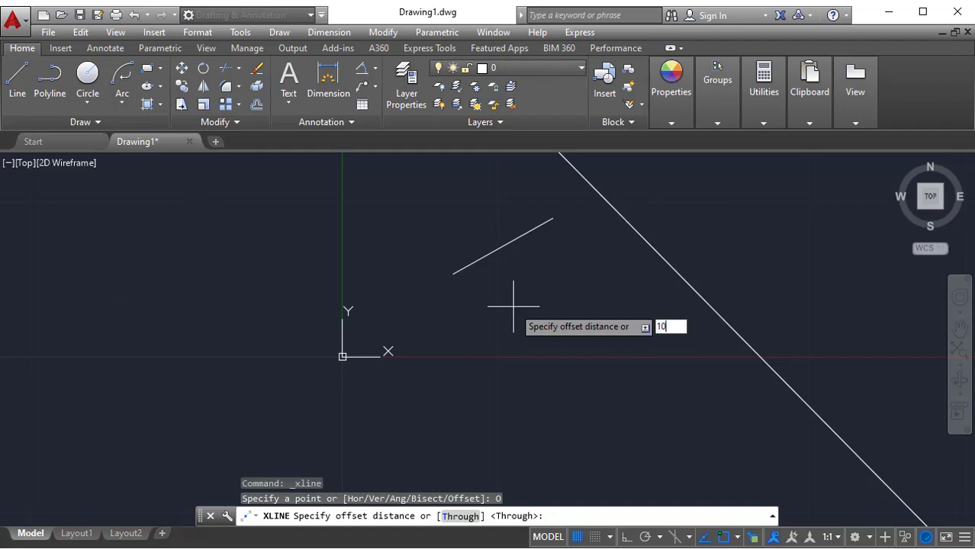
key("Return")
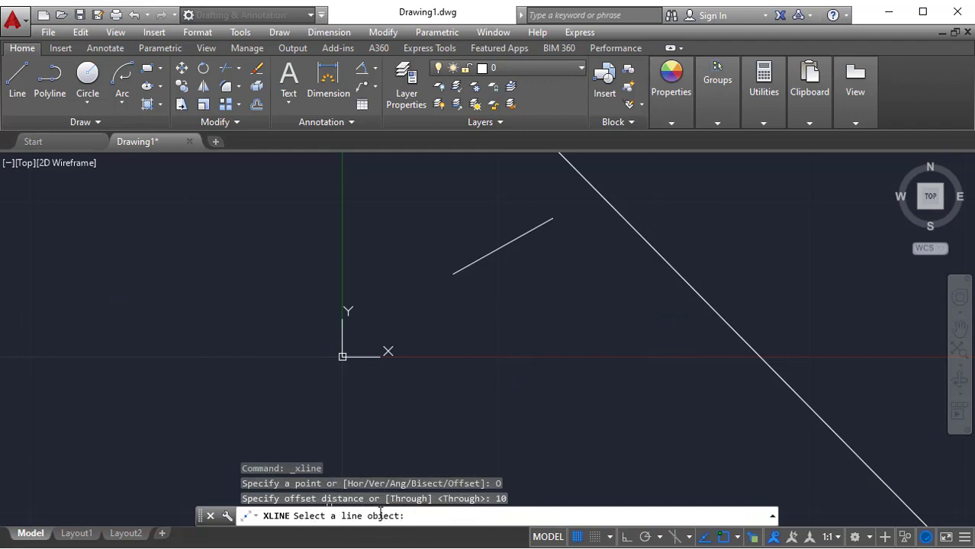
left_click(487, 256)
left_click(469, 234)
Offset the descending construction line 10 units to its upper right, and offset that copy once more in the same direction
scroll(513, 263, "down", 4)
middle_click_drag(513, 270, 340, 363)
left_click(413, 370)
left_click(474, 343)
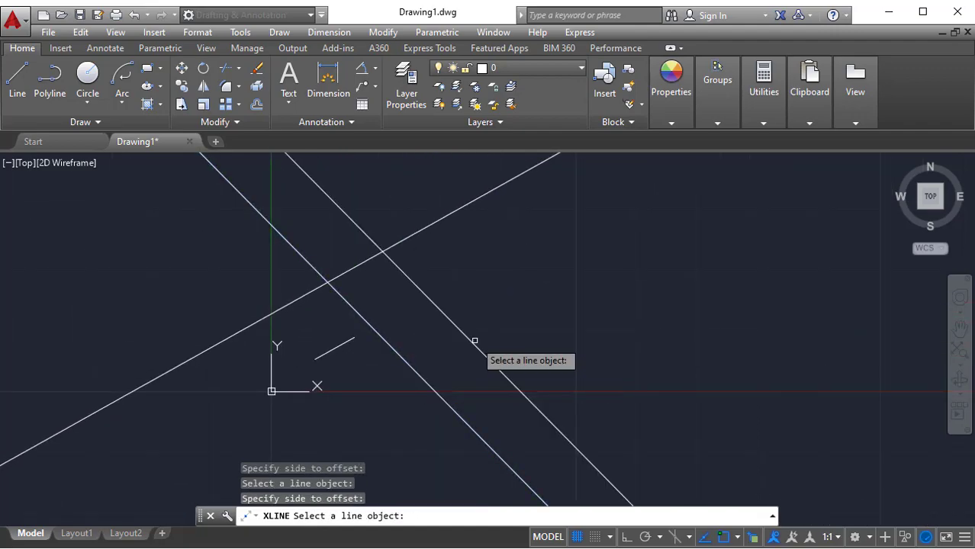
middle_click_drag(464, 357, 538, 345)
left_click(495, 365)
left_click(511, 348)
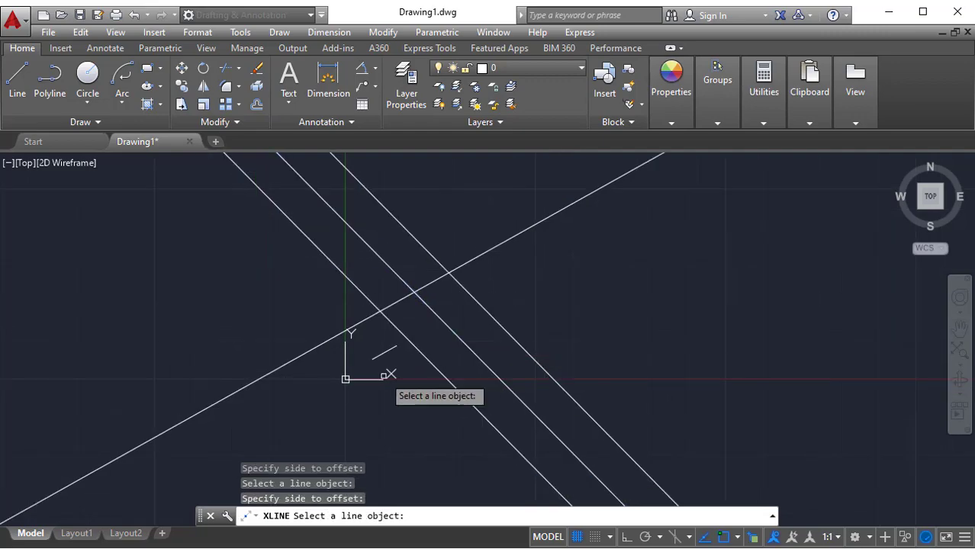
Offset a construction line from the short inclined line 10 units to its lower side and end the command
left_click(384, 353)
left_click(415, 393)
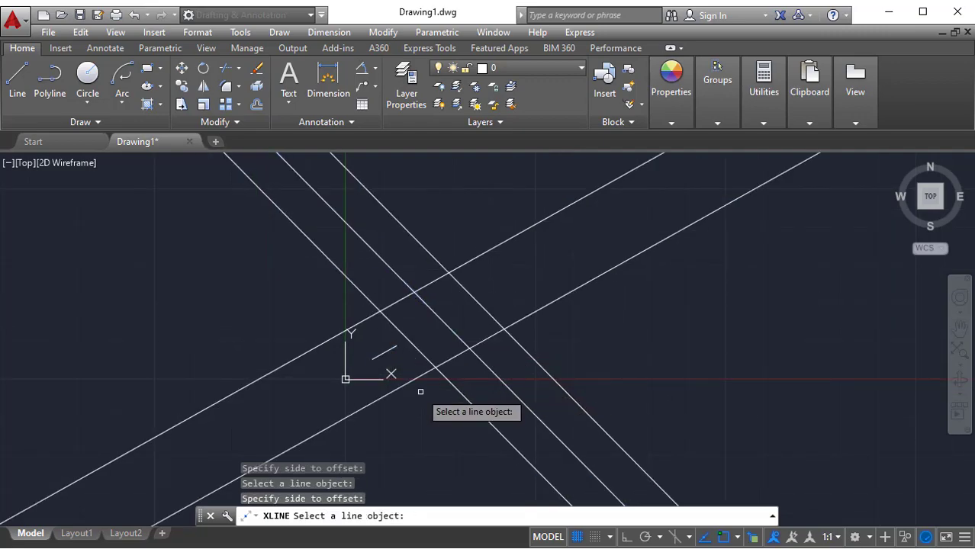
key("Escape")
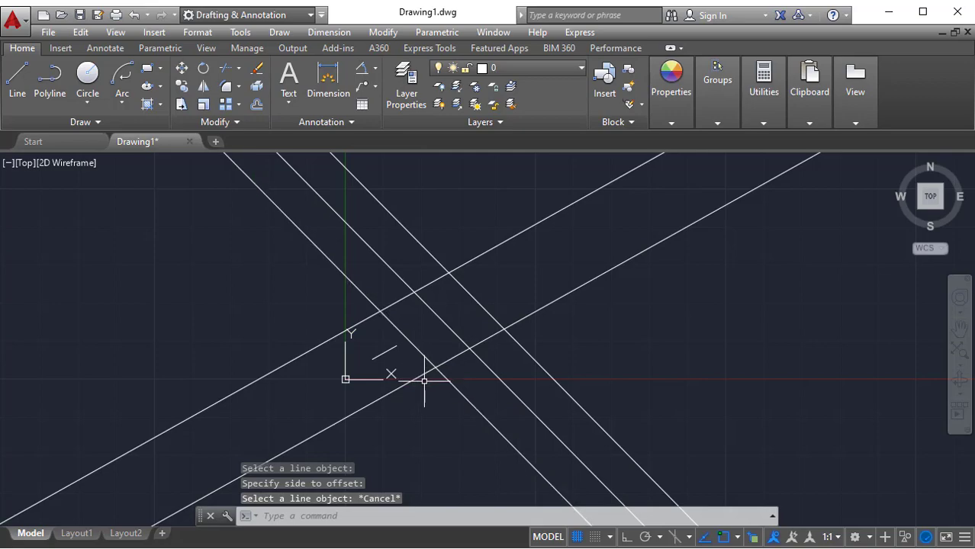
Check the distance from the short line's lower end to the parallel construction line below it with an aligned dimension preview, without placing it
scroll(399, 366, "up", 4)
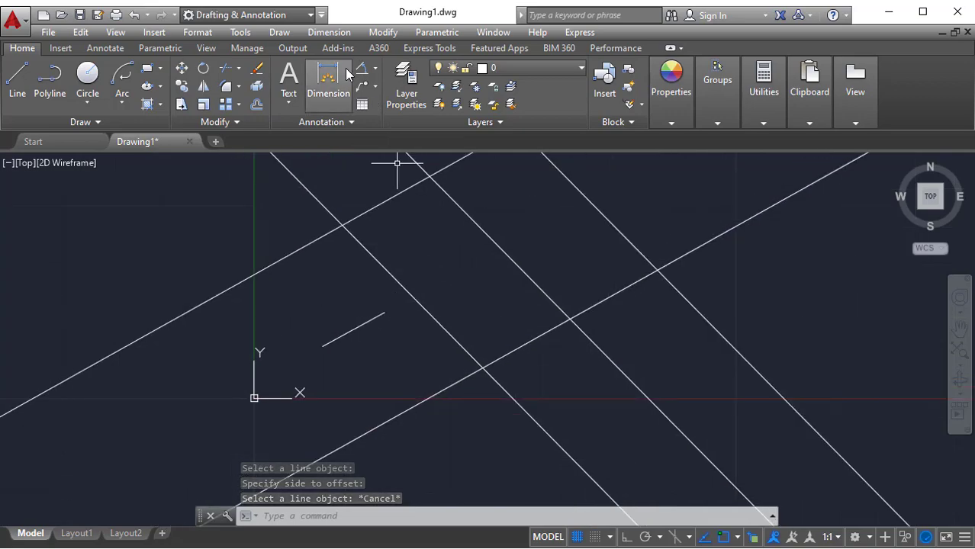
left_click(375, 71)
left_click(398, 122)
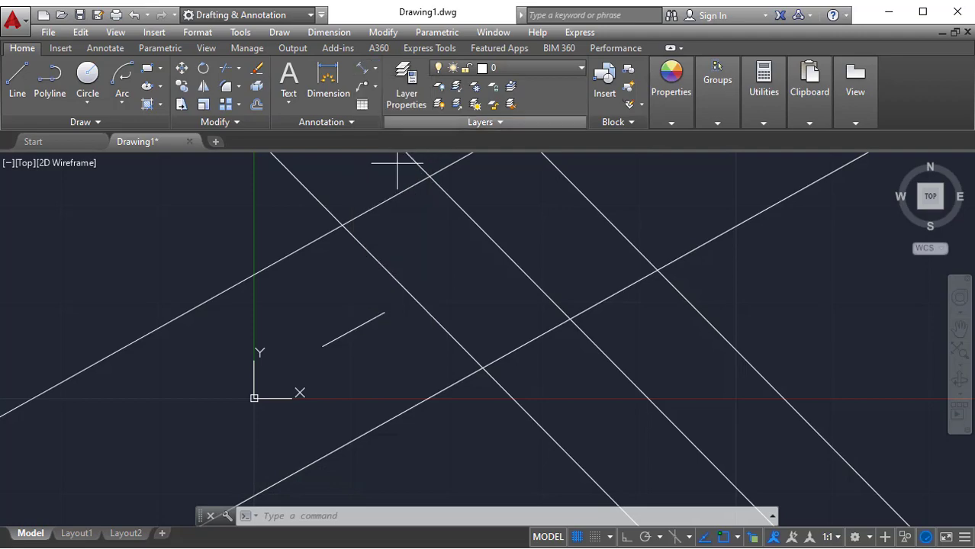
left_click(323, 347)
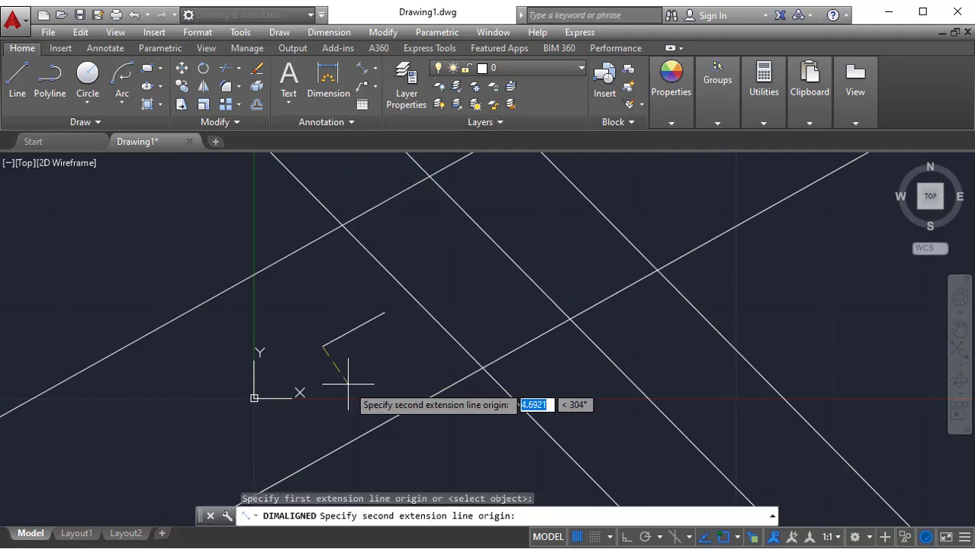
left_click(369, 431)
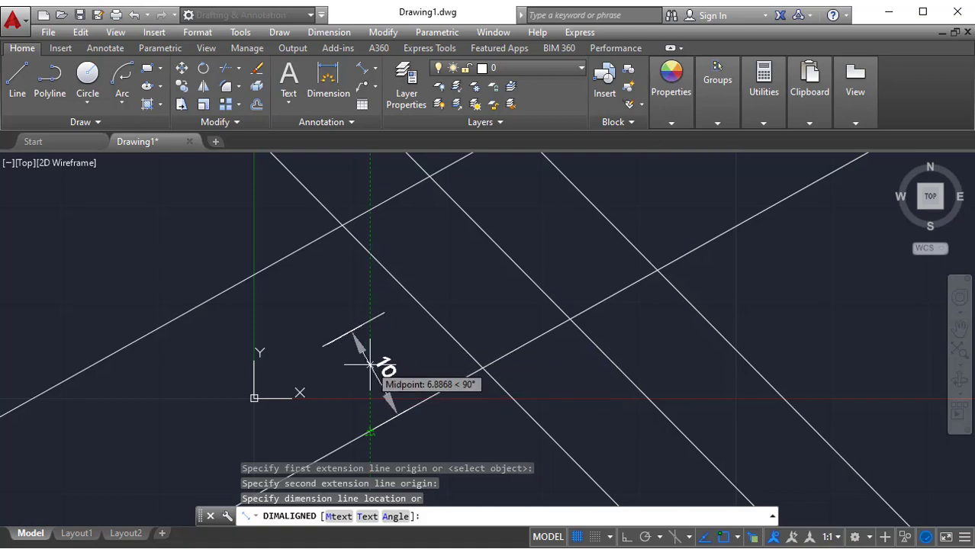
key("Escape")
scroll(418, 377, "down", 2)
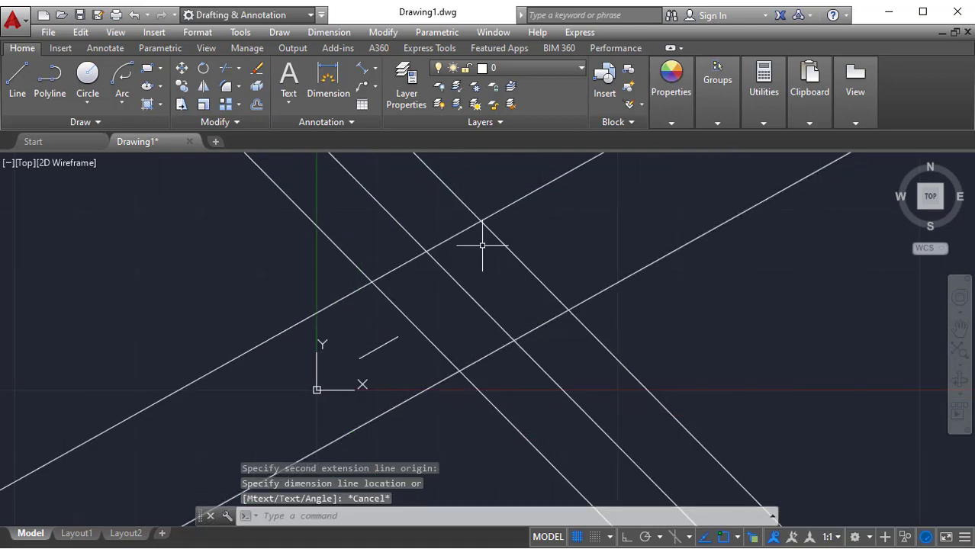
Erase the short inclined line and all the construction lines
left_click(634, 424)
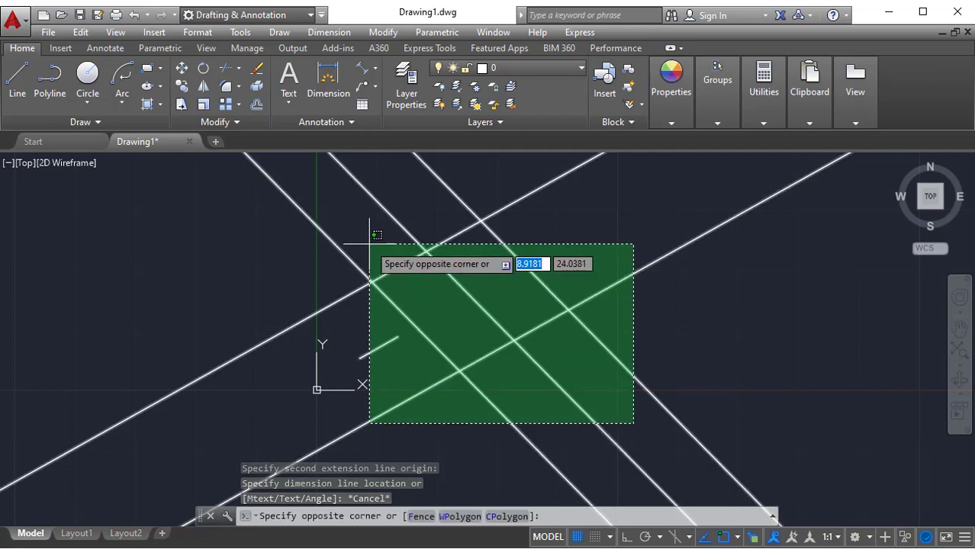
left_click(362, 235)
key("Delete")
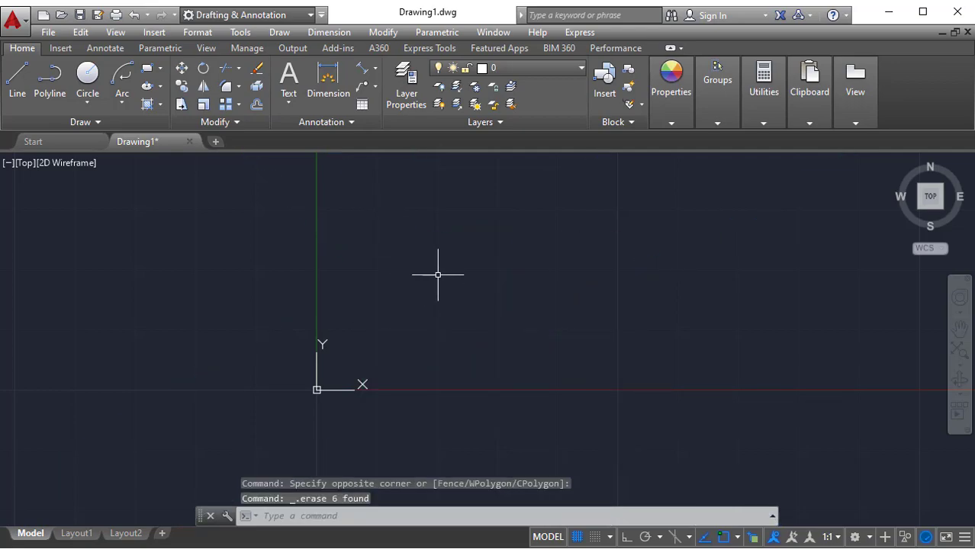
Draw a nearly horizontal line rising slightly to the right, in the area above the X axis
type("l")
key("Return")
left_click(426, 297)
left_click(541, 292)
key("Escape")
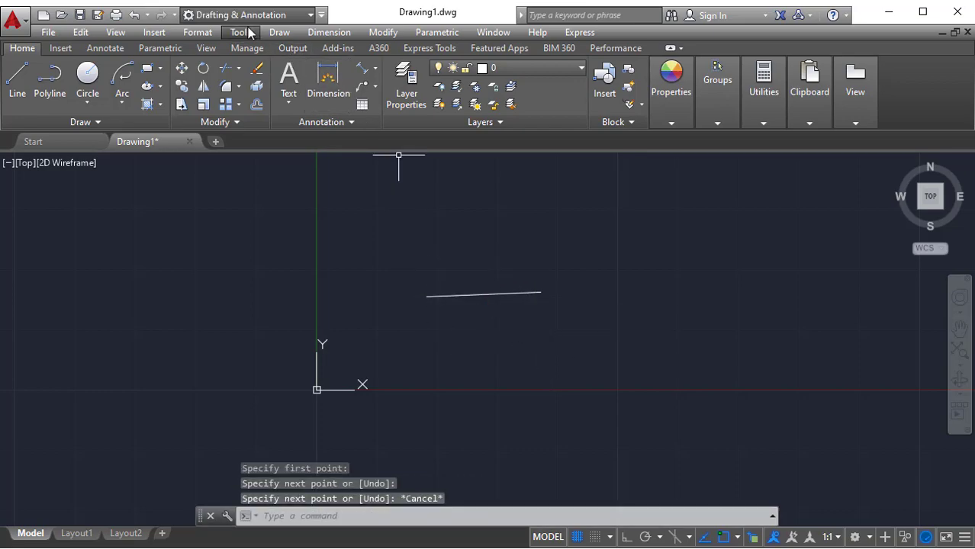
Create a construction line parallel to the nearly horizontal line using the Offset option with Through
left_click(279, 32)
left_click(314, 103)
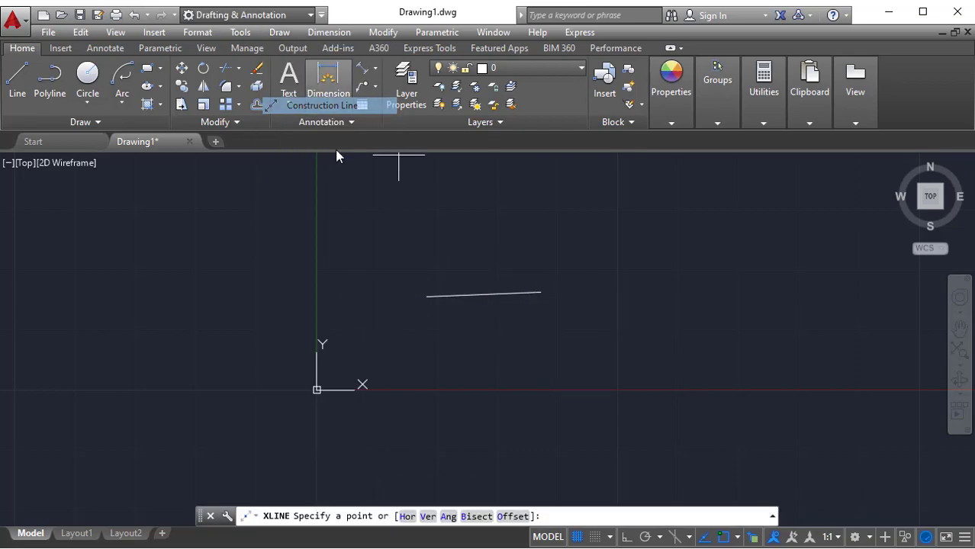
left_click(511, 516)
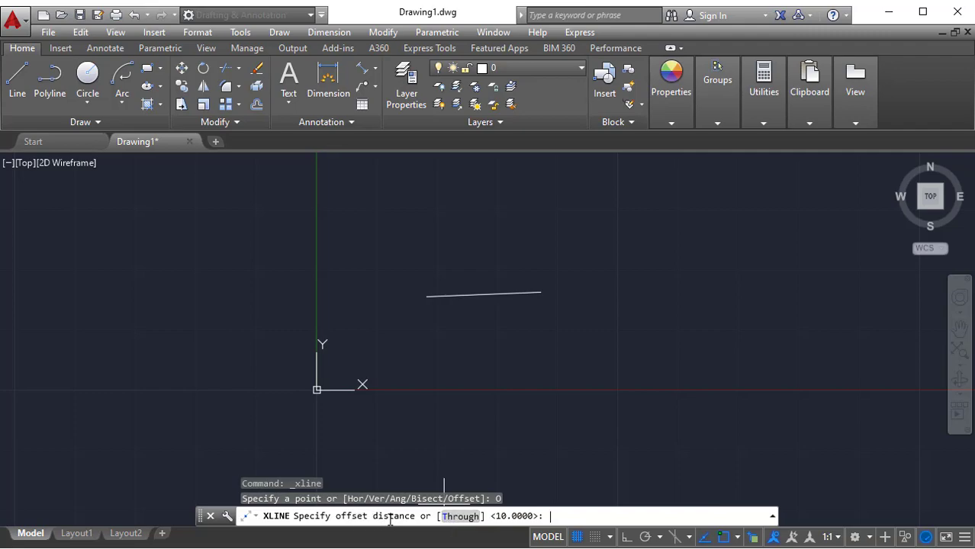
left_click(461, 516)
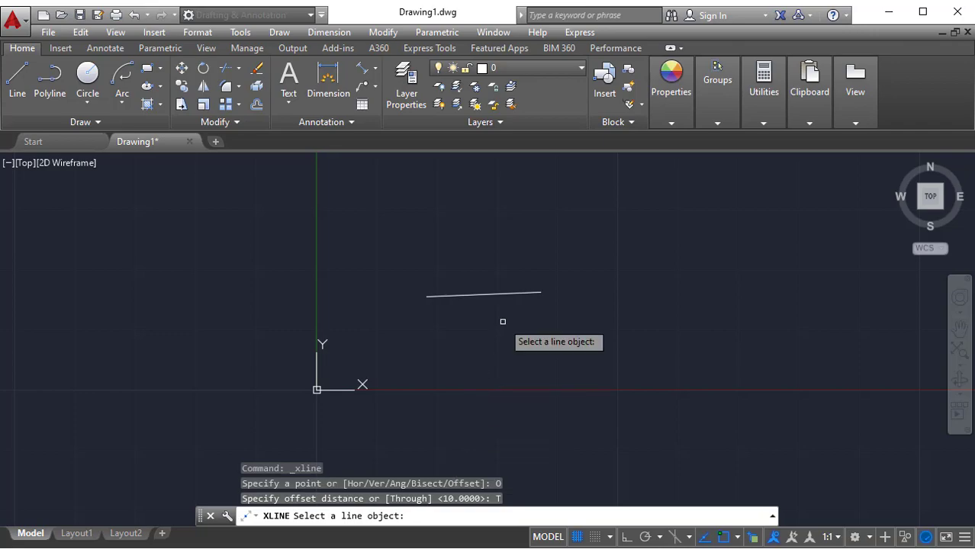
left_click(503, 294)
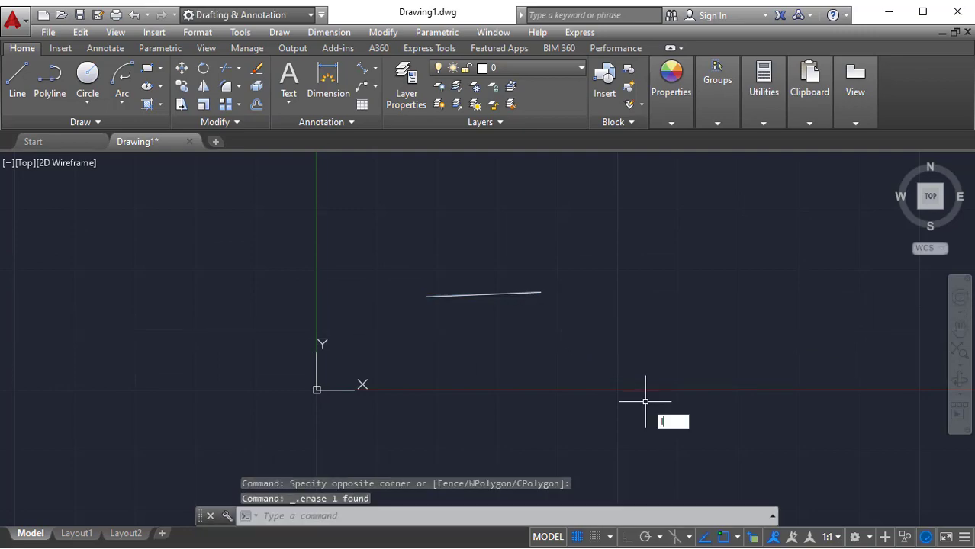
Draw a second line sloping steeply down to the right, beyond the right end of the nearly horizontal line
type("l")
key("Return")
left_click(585, 244)
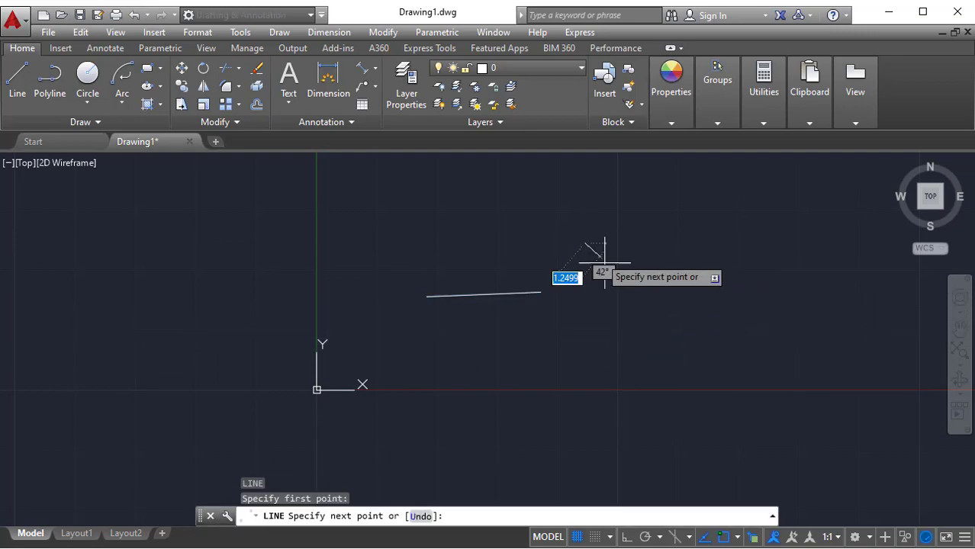
left_click(662, 358)
key("Escape")
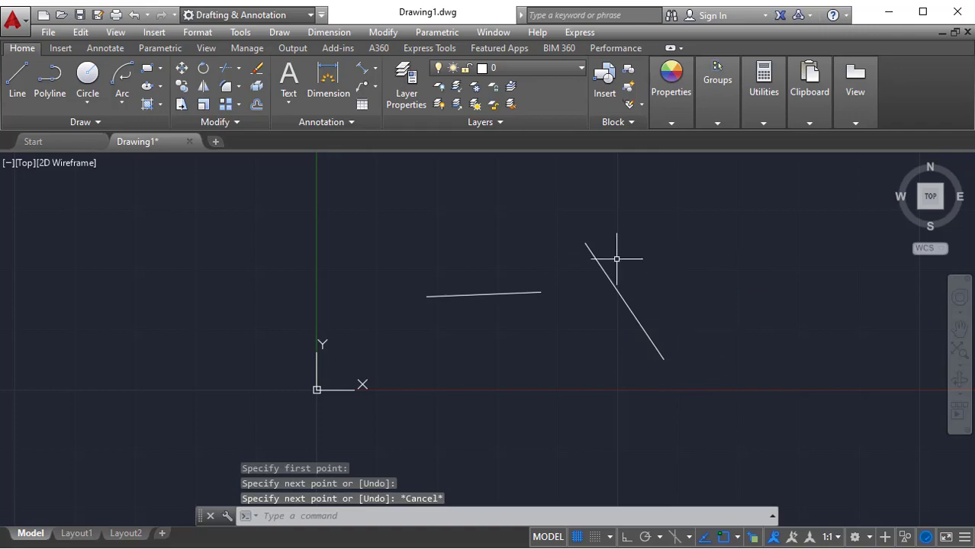
Create a construction line parallel to the steep line, on its upper right side, using the Offset option with Through
left_click(279, 32)
left_click(313, 105)
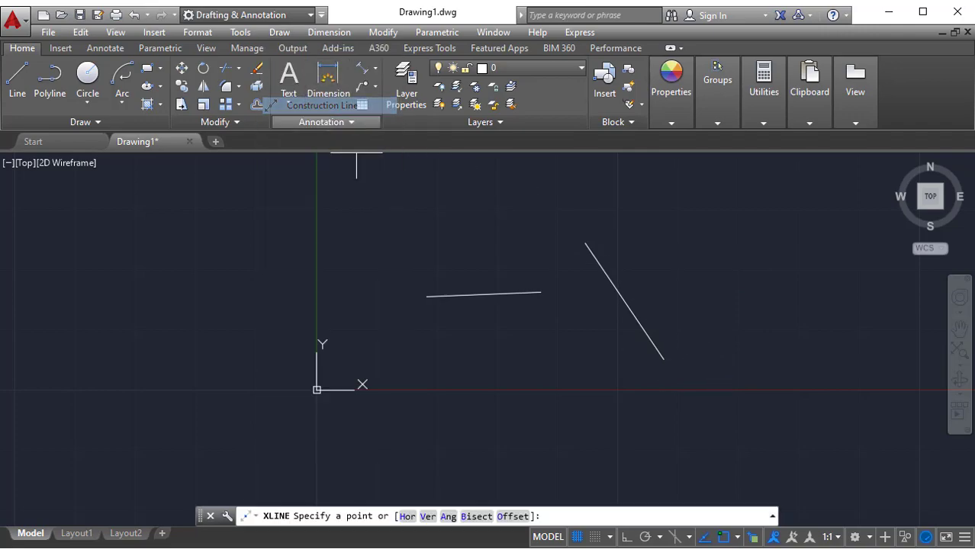
left_click(515, 517)
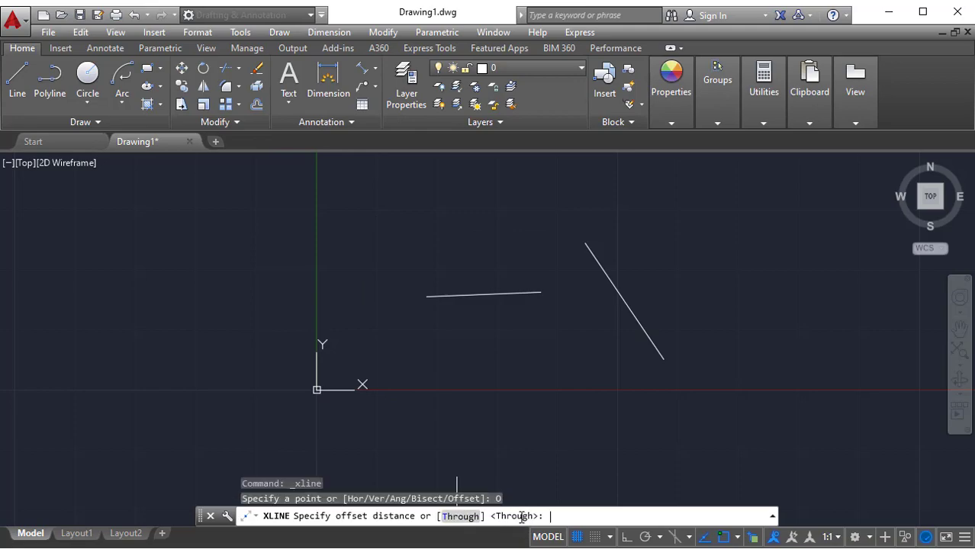
left_click(459, 518)
left_click(632, 316)
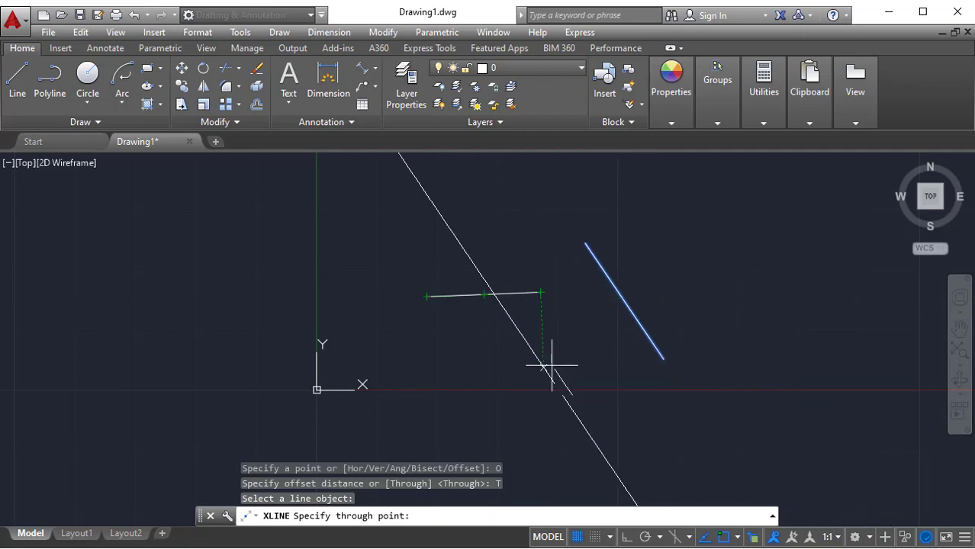
left_click(661, 263)
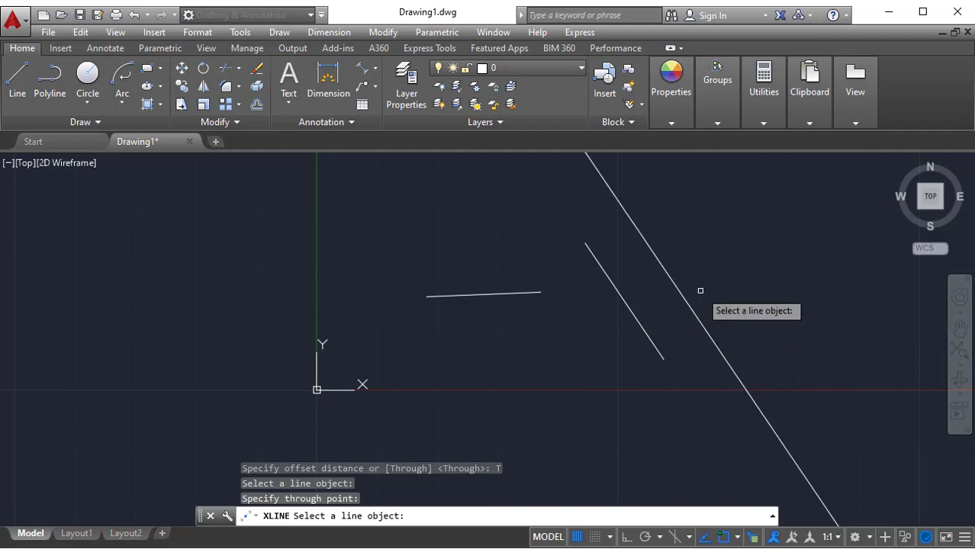
key("Escape")
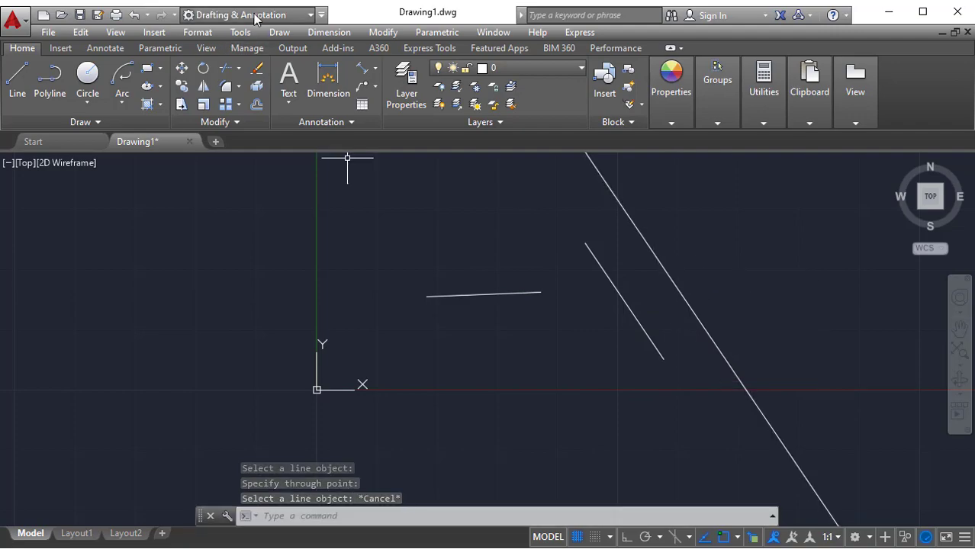
left_click(279, 32)
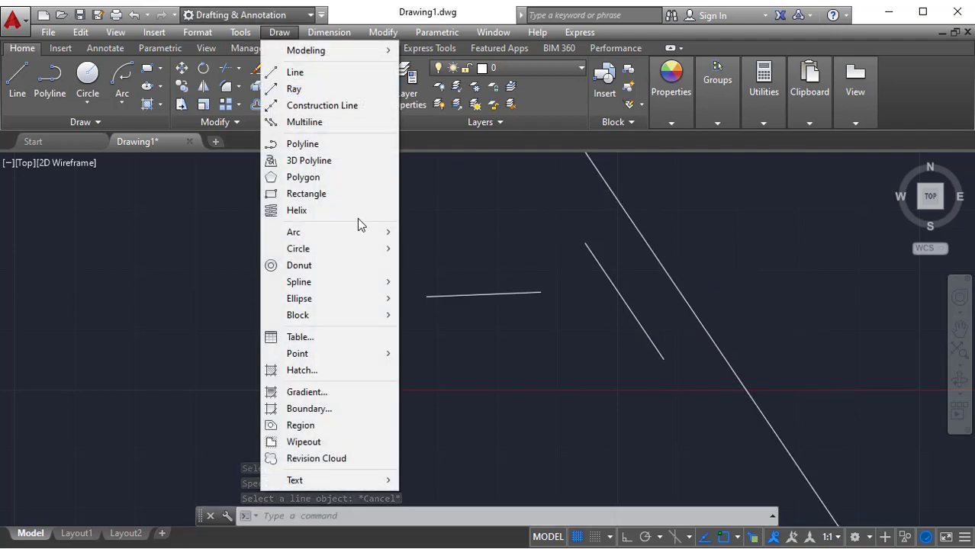
left_click(302, 144)
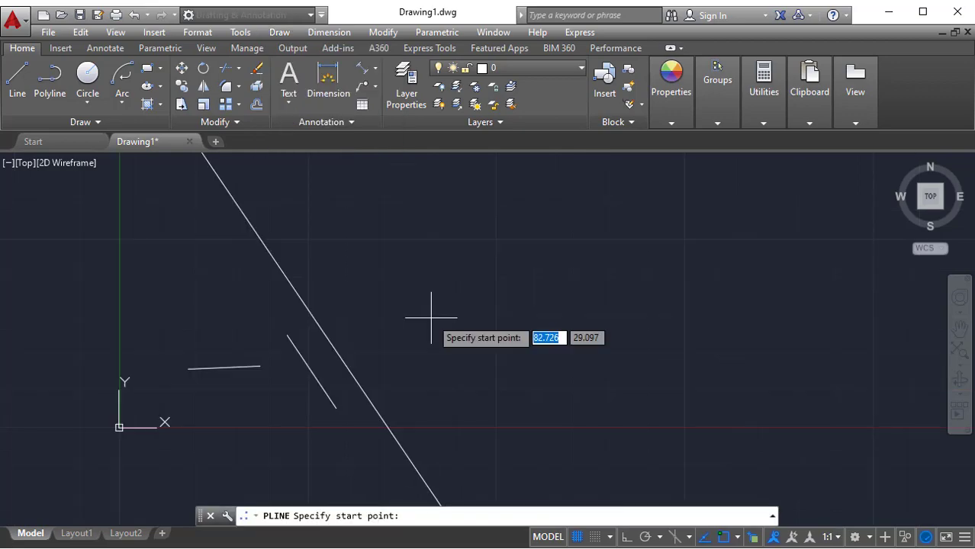
left_click(279, 32)
left_click(308, 80)
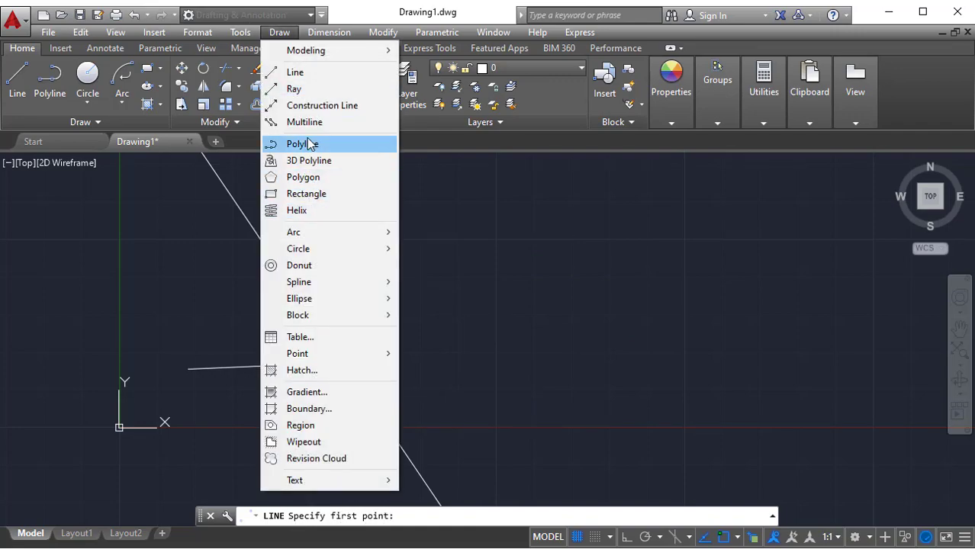
left_click(314, 143)
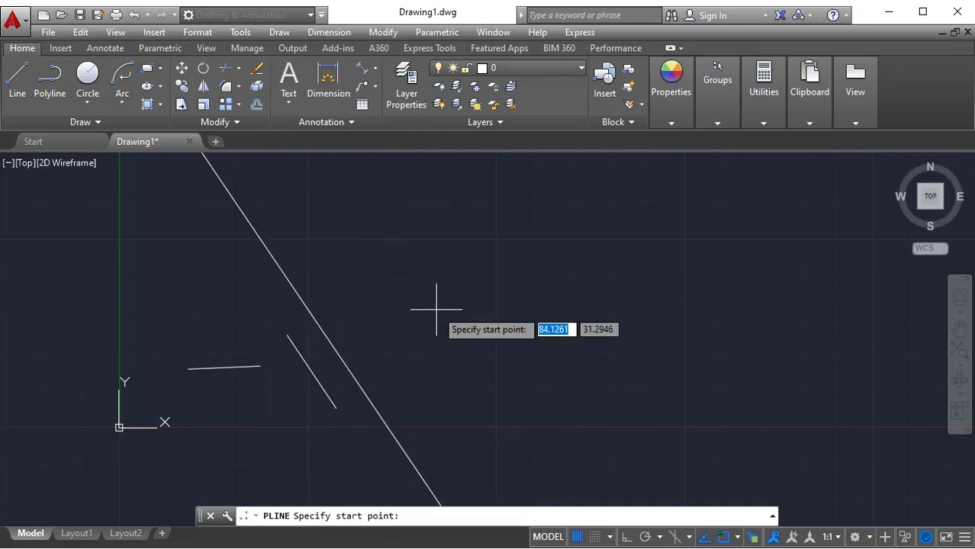
left_click(413, 290)
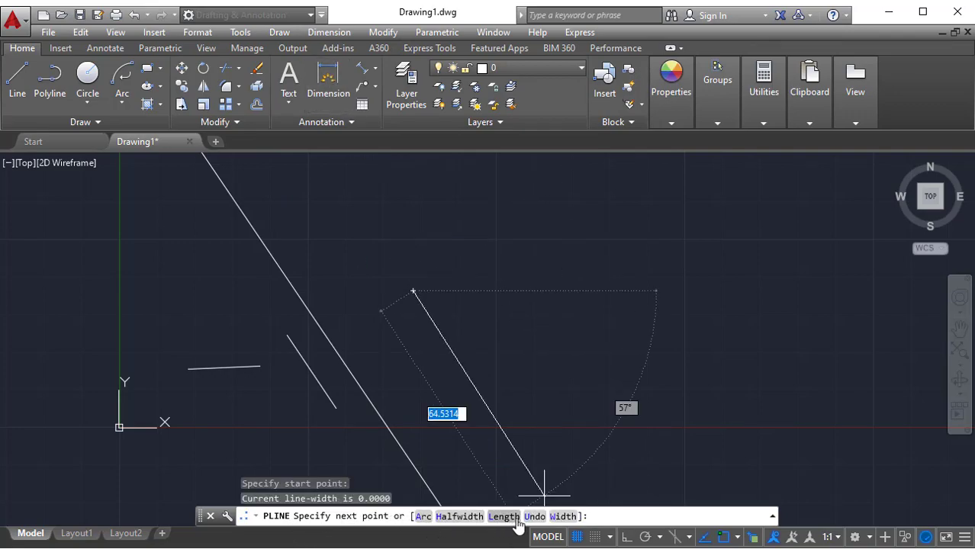
left_click(279, 32)
left_click(301, 73)
left_click(396, 298)
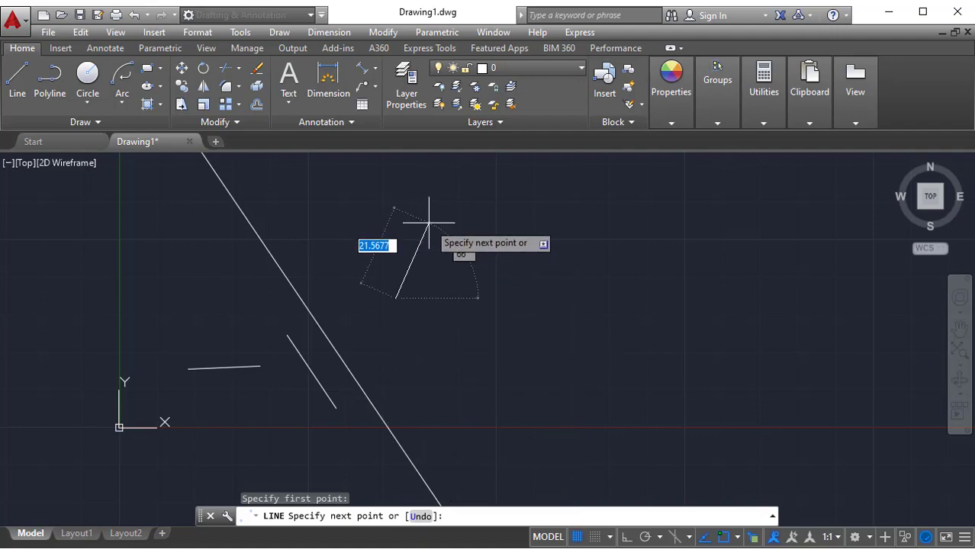
key("Escape")
Draw a single-segment polyline rising to the right, beyond the construction line, and end it with the Close option
left_click(279, 32)
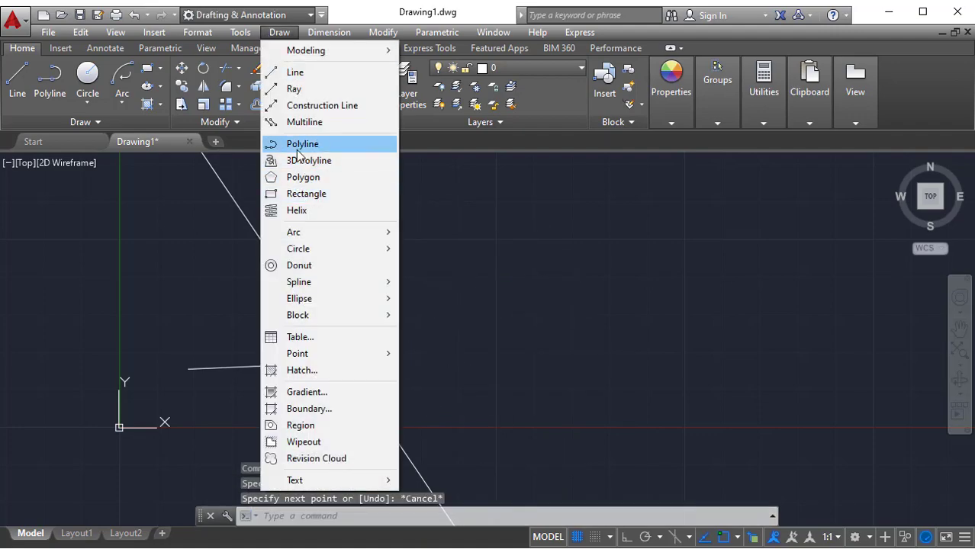
left_click(294, 142)
left_click(443, 323)
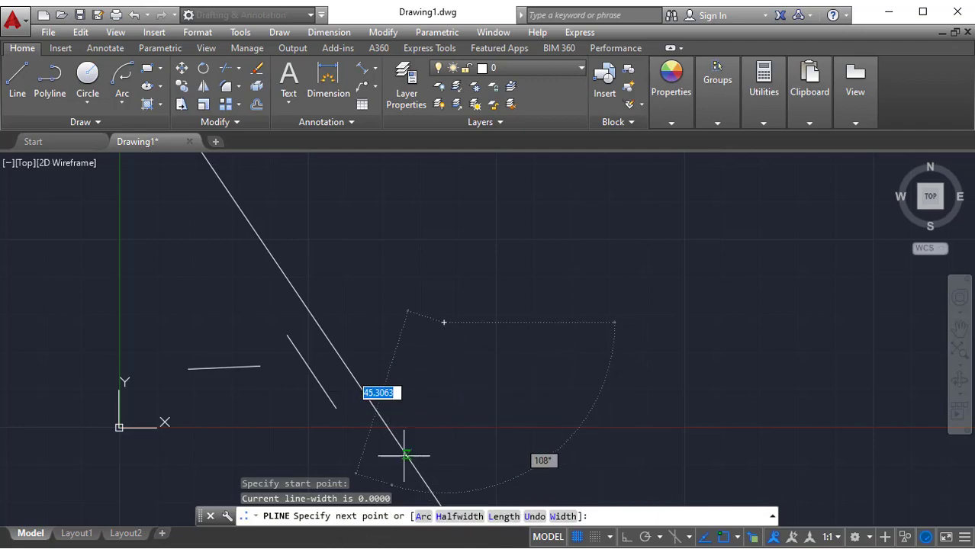
left_click(512, 235)
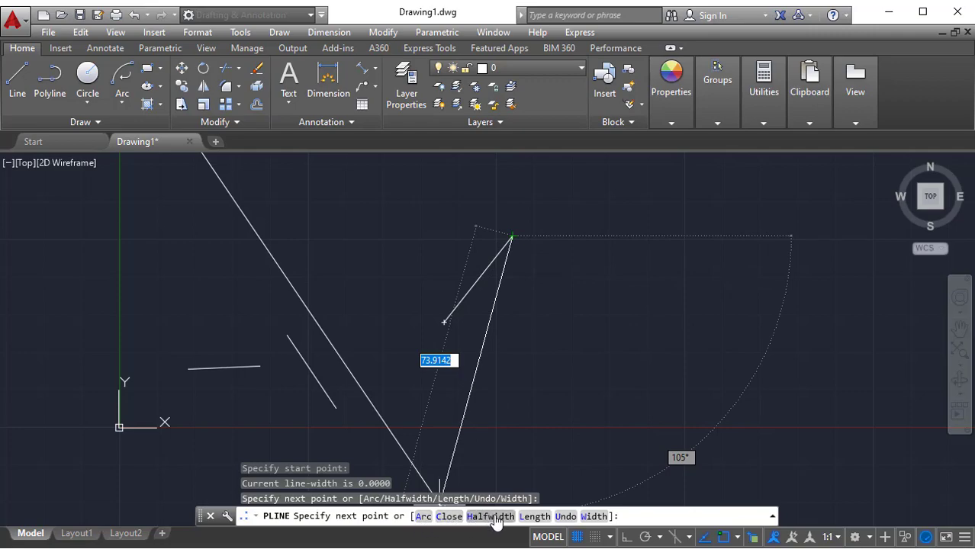
left_click(452, 517)
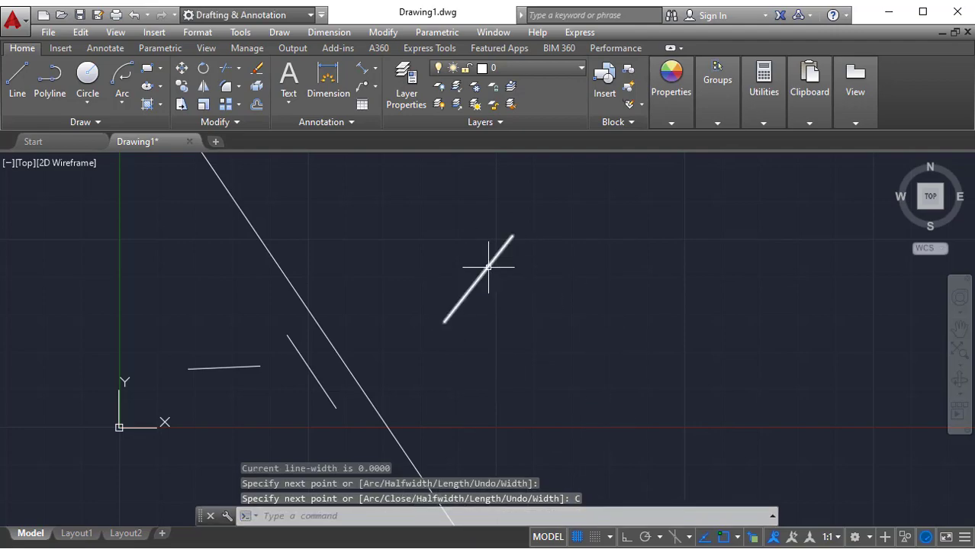
Undo a trial erase of the polyline, and erase the polyline, both lines and the construction line together
key("Delete")
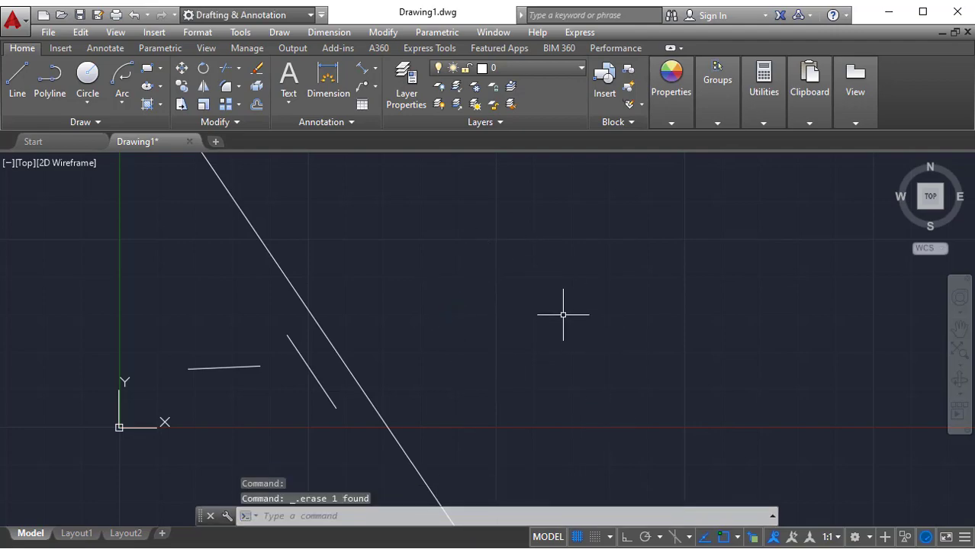
key("ctrl+z")
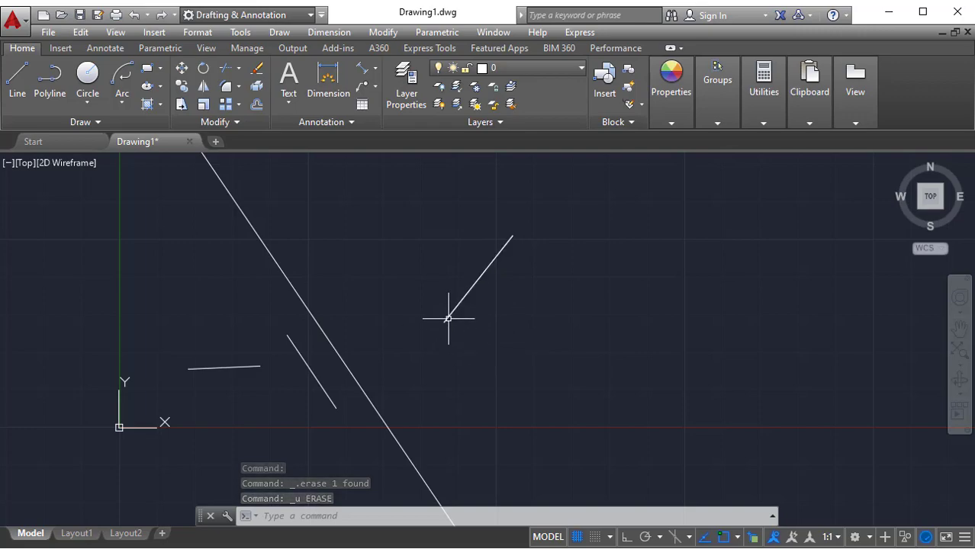
left_click(560, 384)
left_click(235, 288)
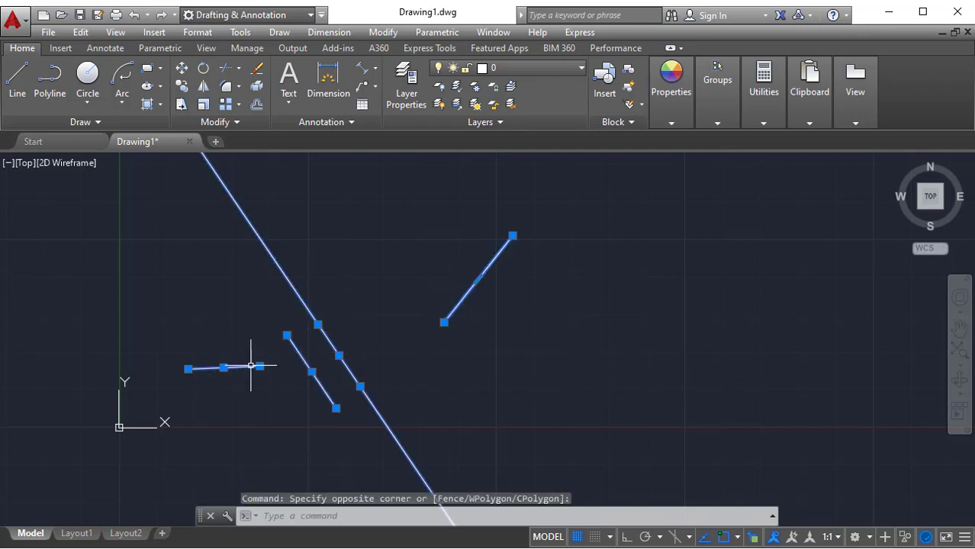
key("Delete")
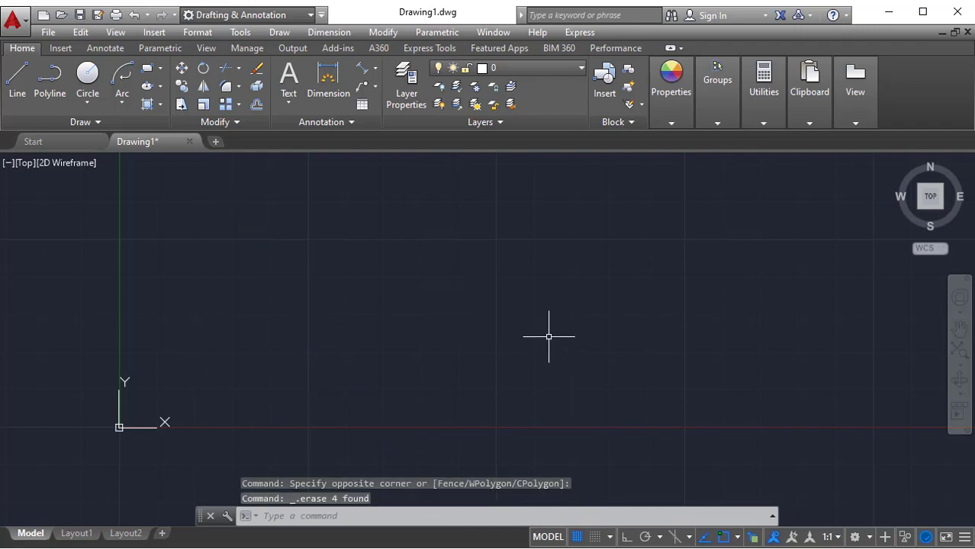
Draw a zigzag of three connected segments above the X axis with the Line command, rising, falling and rising again
type("l")
key("Return")
left_click(312, 298)
left_click(408, 221)
left_click(569, 297)
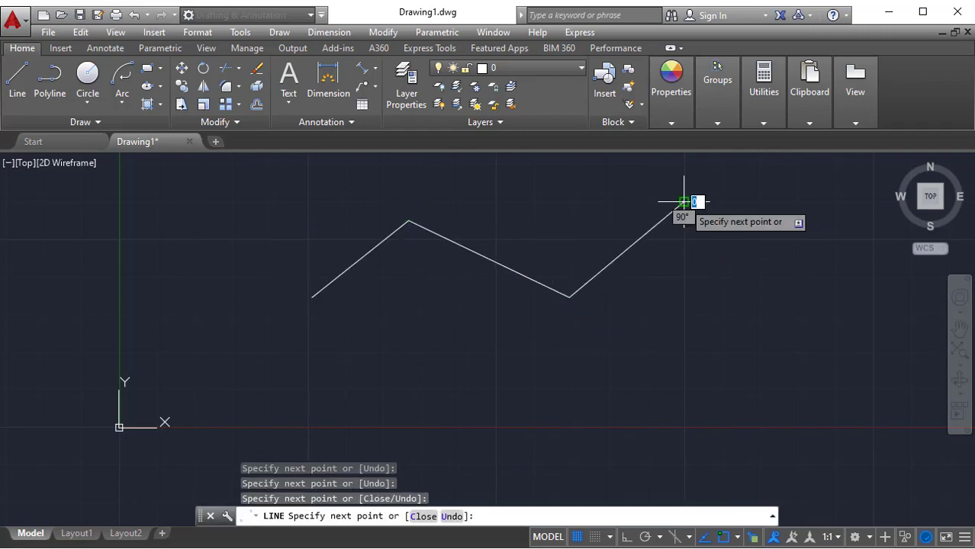
left_click(684, 202)
key("Escape")
Select segments of the line zigzag individually to examine whether each one is a separate object
left_click(692, 324)
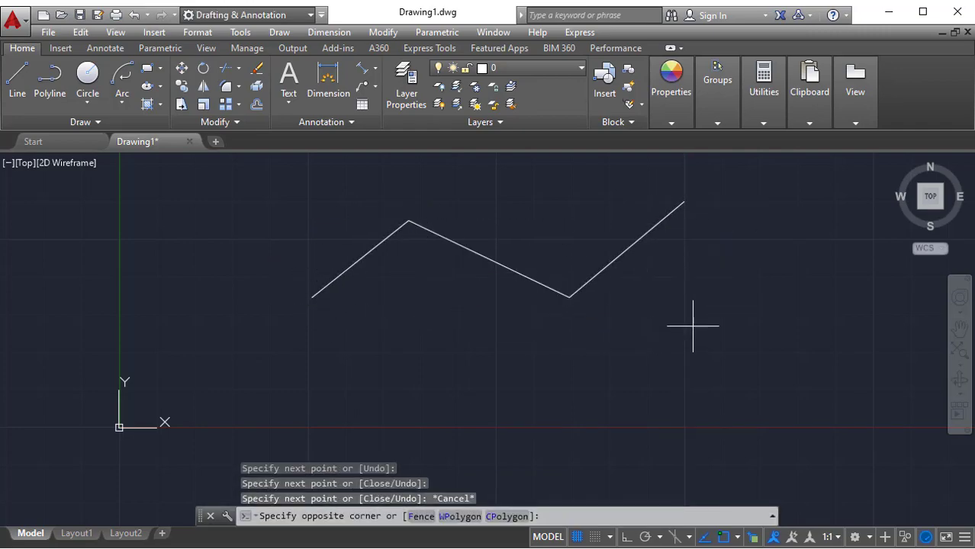
left_click(326, 217)
key("Escape")
left_click(365, 253)
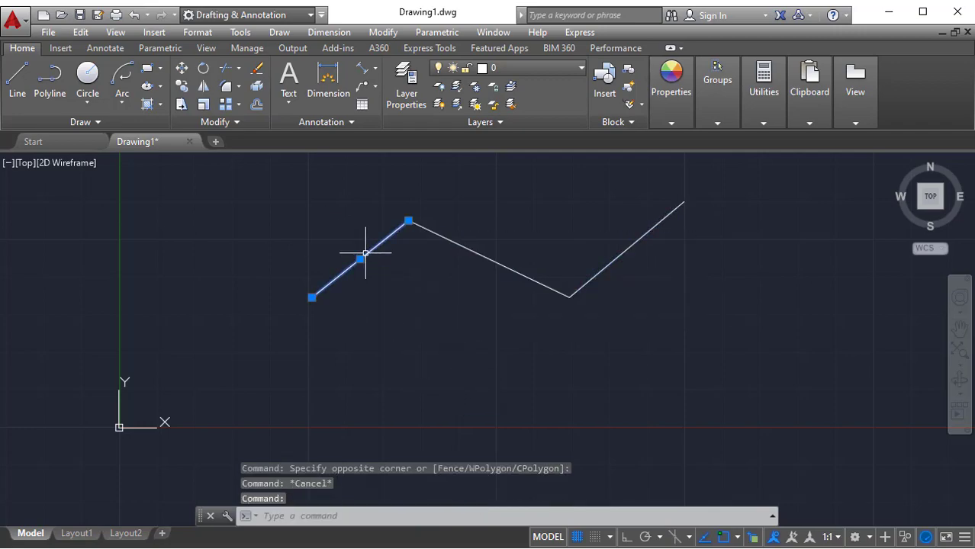
left_click(496, 269)
key("Escape")
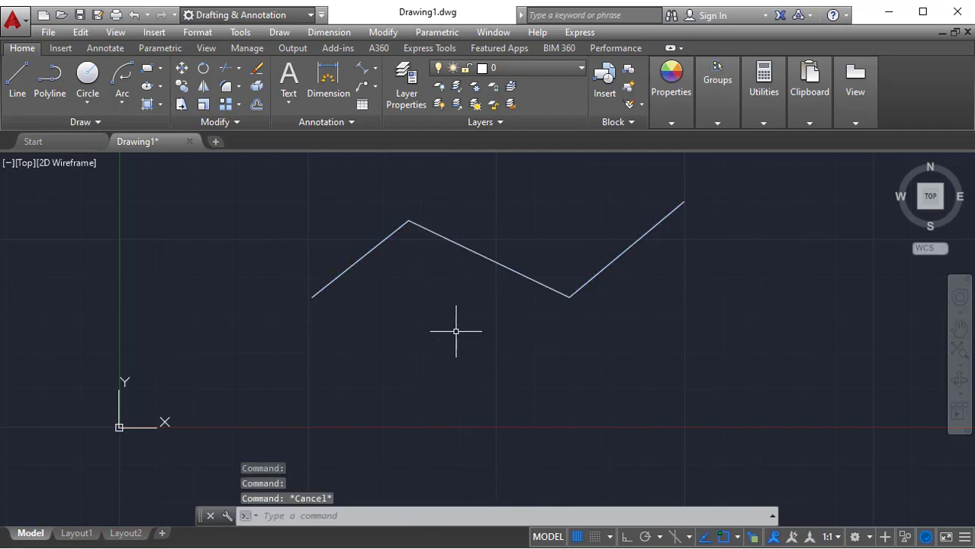
left_click(377, 249)
key("Escape")
Draw a similar three-segment zigzag as a polyline just below the line zigzag
left_click(279, 32)
left_click(292, 142)
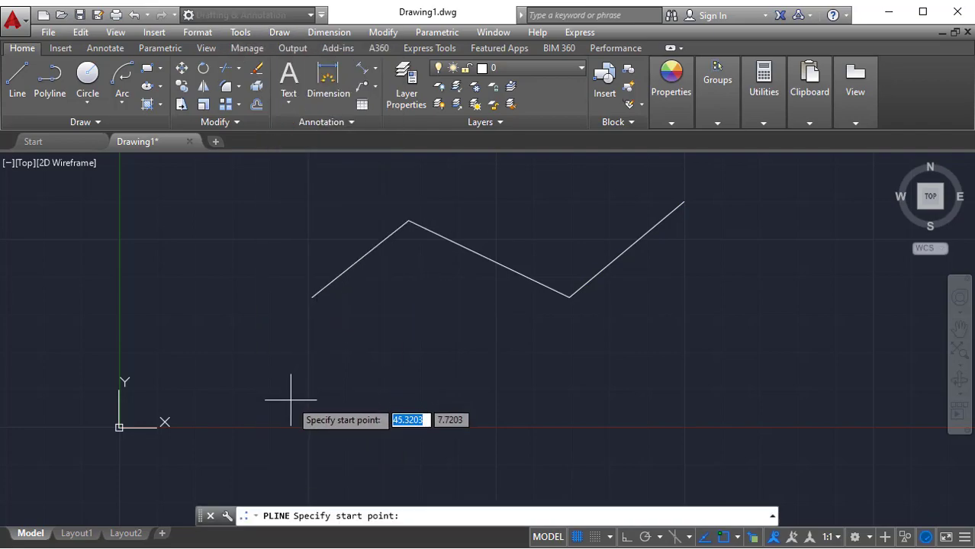
left_click(336, 375)
left_click(431, 303)
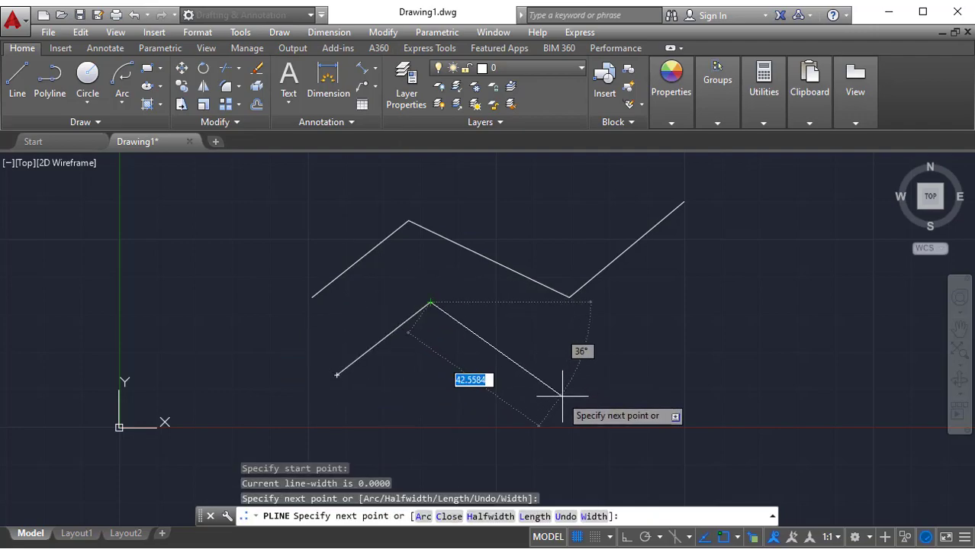
left_click(563, 395)
left_click(705, 312)
key("Escape")
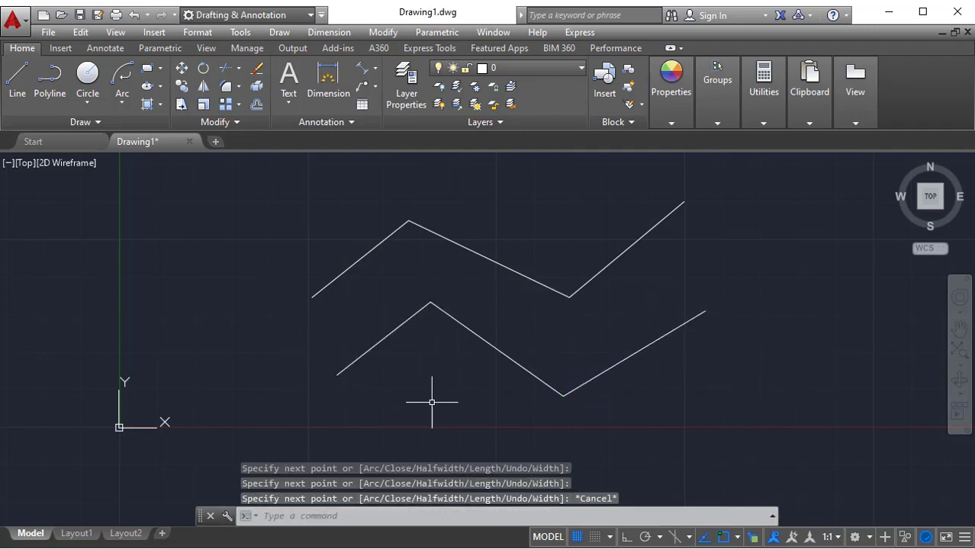
Select the polyline zigzag to check that it is one object, and erase both zigzags
left_click(390, 334)
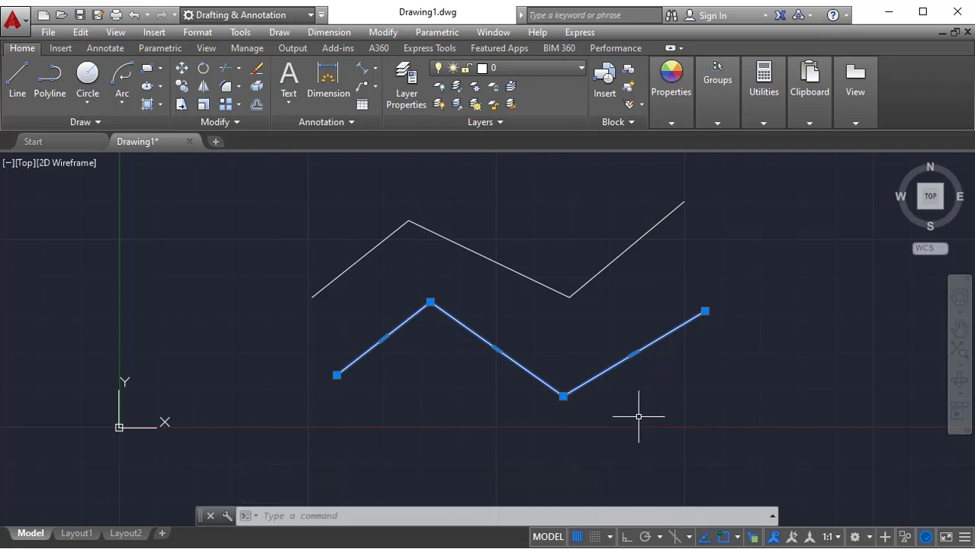
key("Delete")
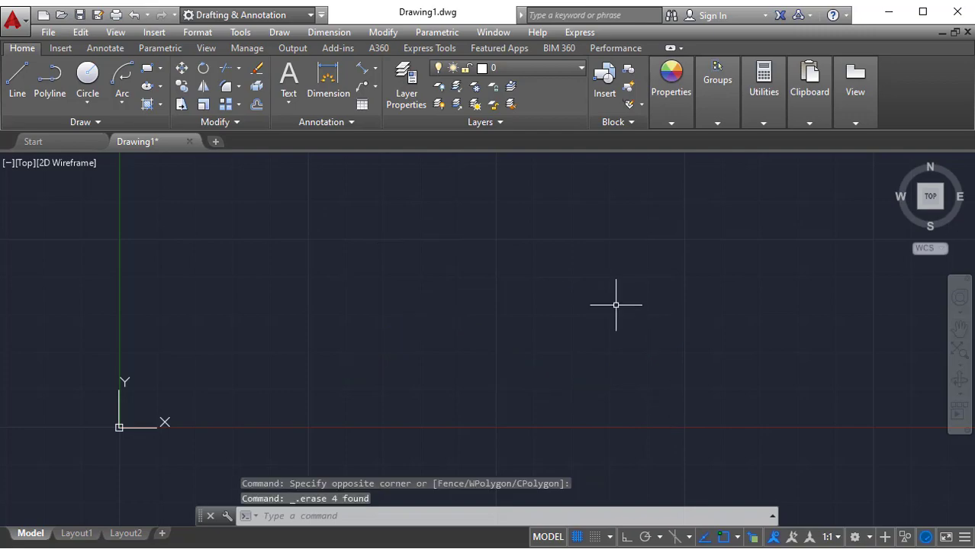
Draw a two-segment polyline shaped like an inverted V in the area above the X axis
type("pl")
key("Return")
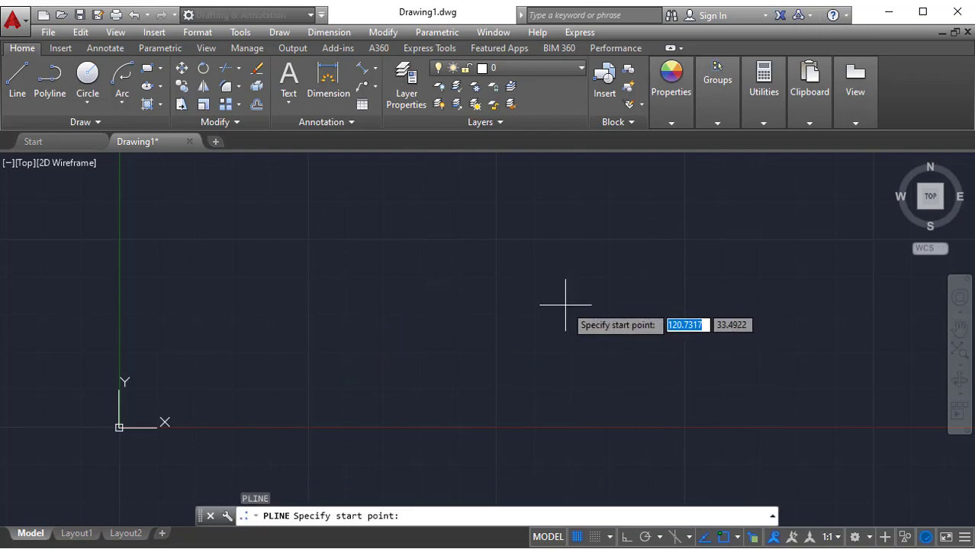
left_click(358, 331)
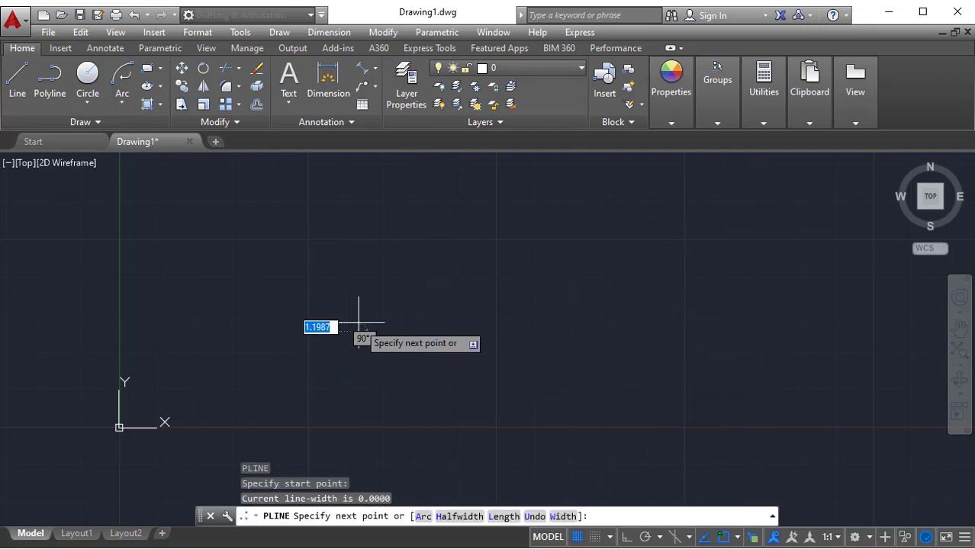
left_click(487, 214)
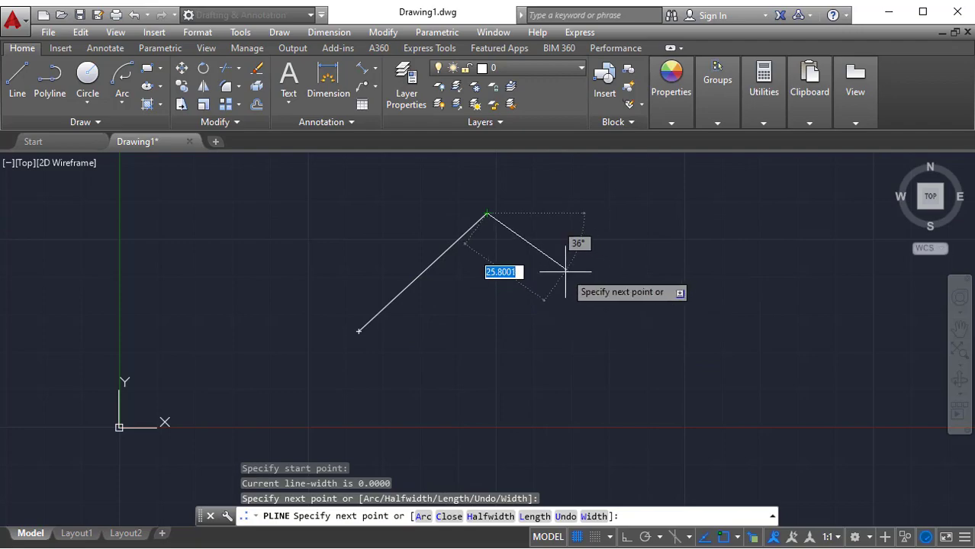
left_click(653, 319)
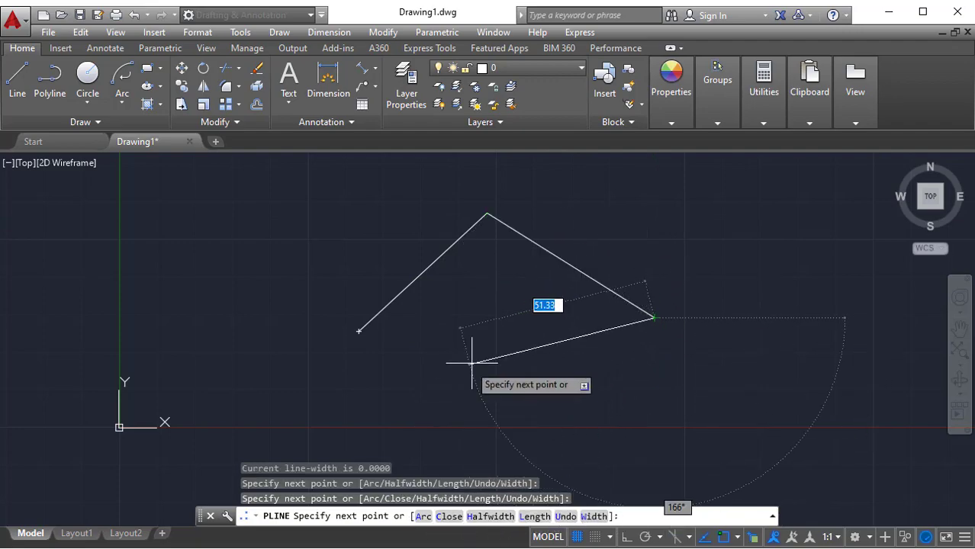
key("Escape")
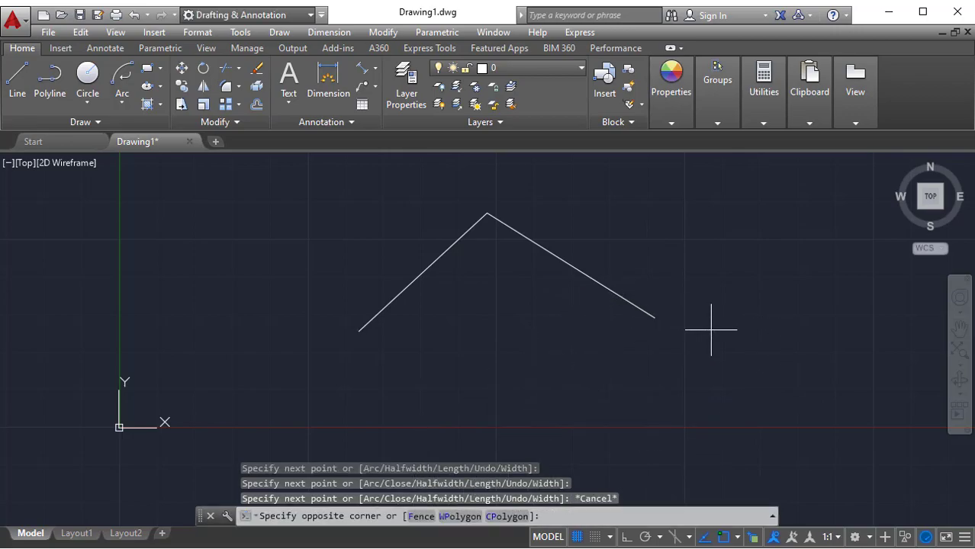
Erase the inverted-V polyline
left_click(711, 330)
left_click(377, 257)
key("Delete")
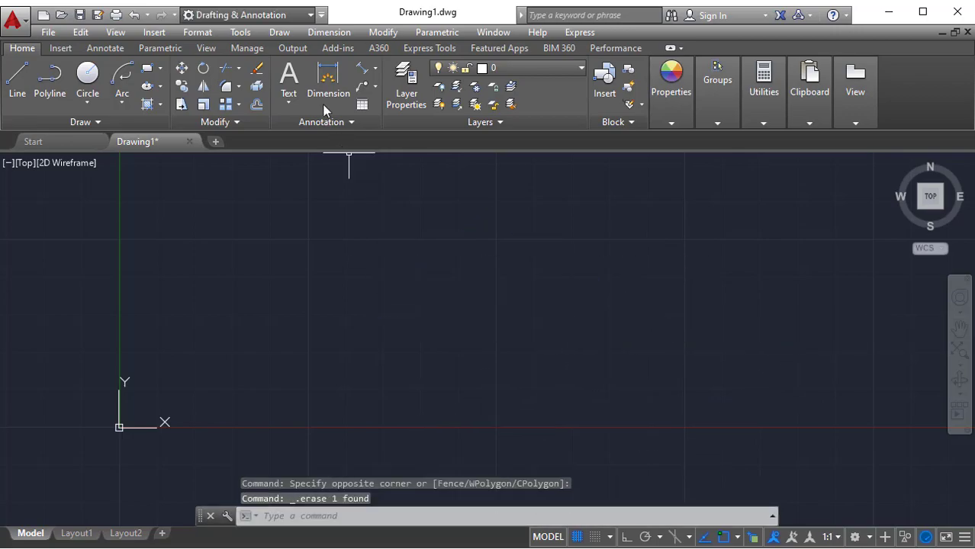
Start a polyline above the X axis and use its Arc option to draw two connected arcs forming an S shape
left_click(288, 34)
left_click(308, 143)
left_click(308, 357)
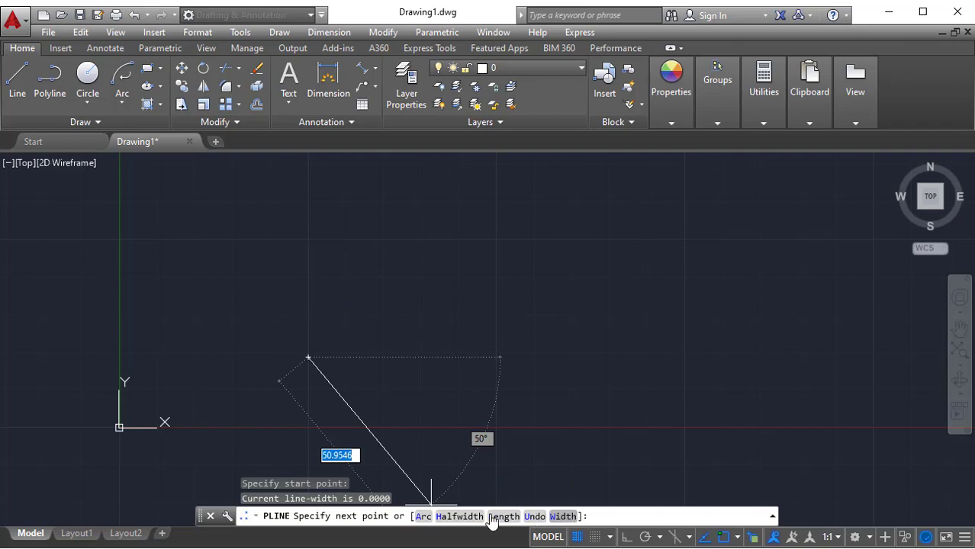
left_click(423, 517)
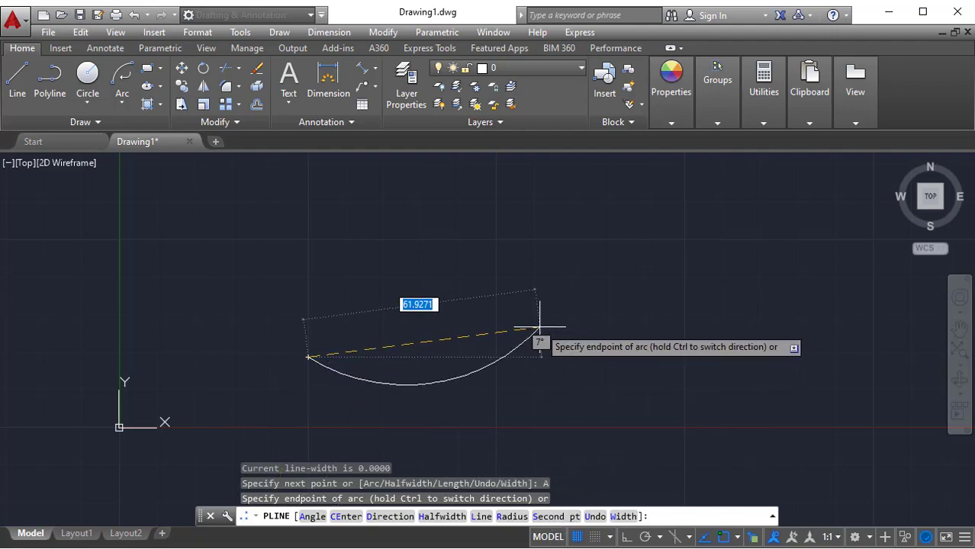
left_click(121, 104)
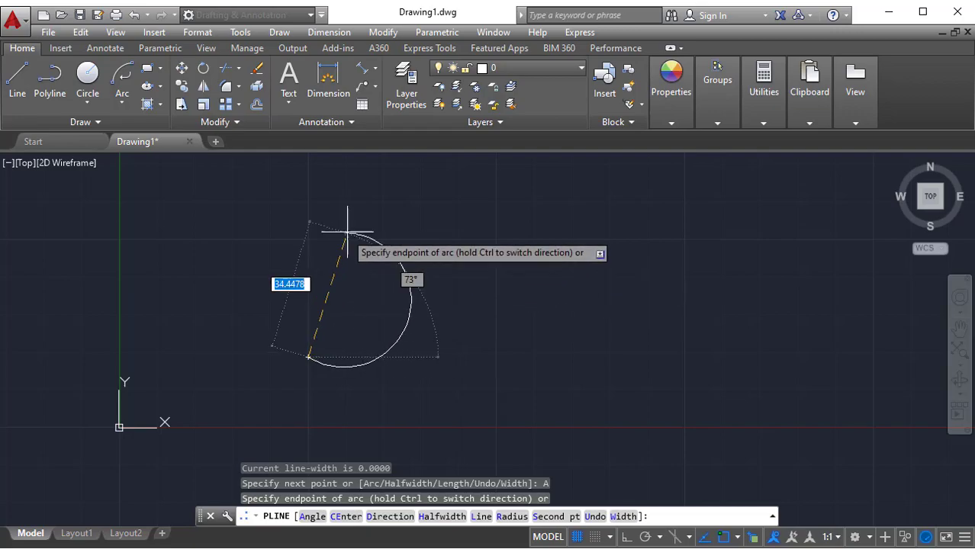
left_click(123, 107)
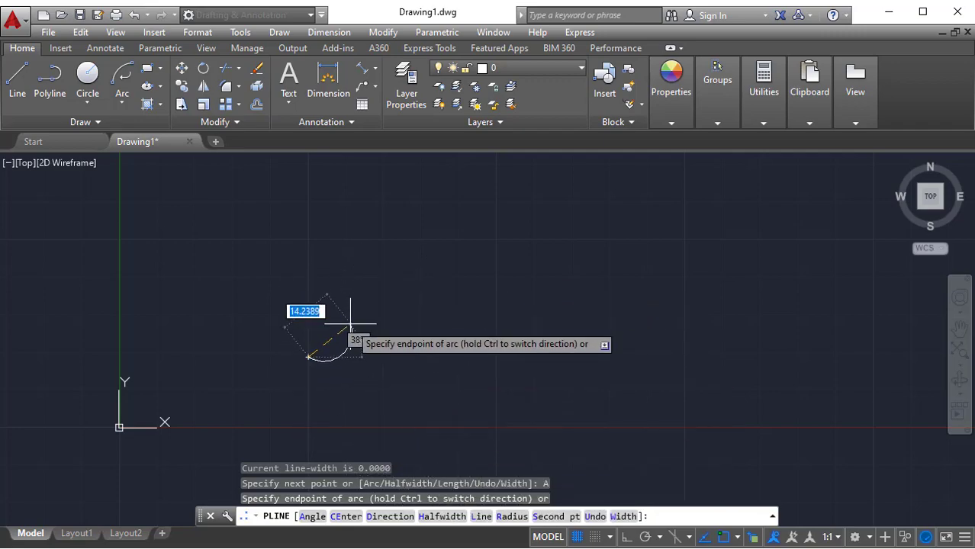
left_click(372, 301)
left_click(456, 271)
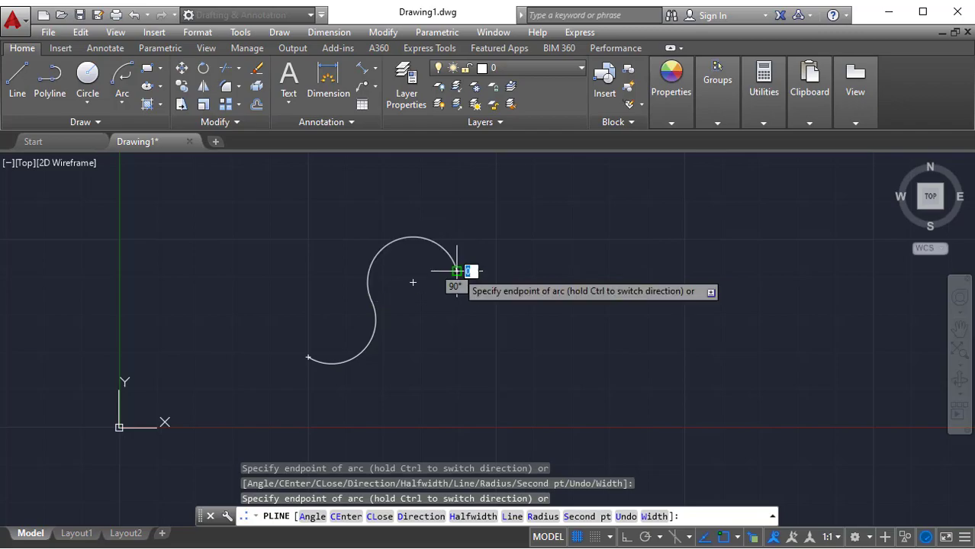
Switch the polyline back to the Line option, add three straight segments curling down toward the X axis, and end it
left_click(512, 517)
left_click(580, 257)
left_click(630, 341)
left_click(549, 402)
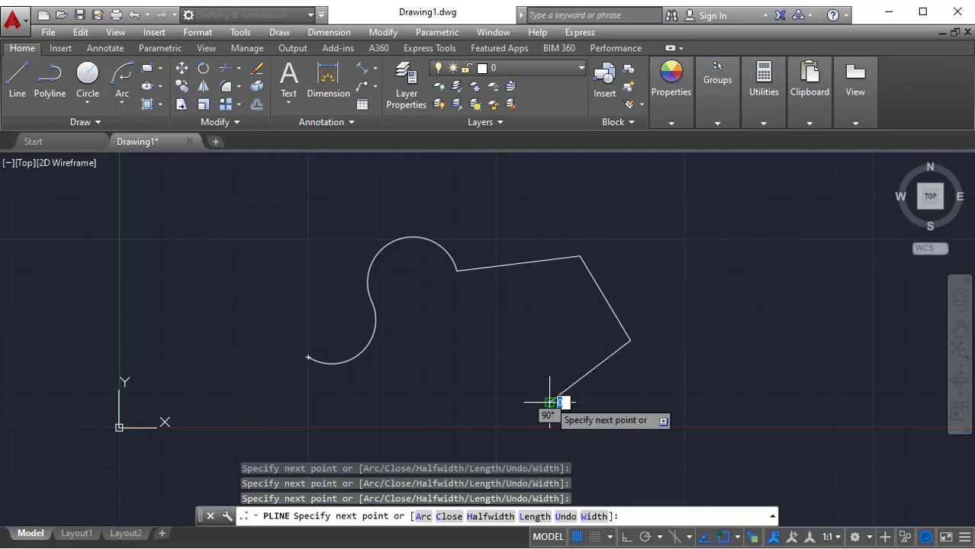
key("Escape")
Select the combined arc-and-line polyline as one object and erase it
left_click(606, 362)
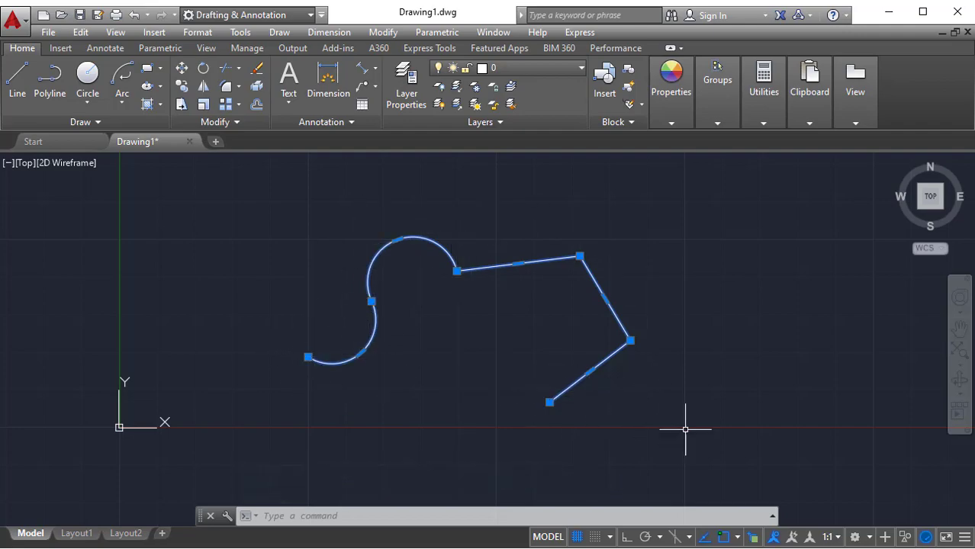
key("Delete")
Draw a single-segment polyline sloping upward, with the starting and ending half-width both set to 1
type("pl")
key("Return")
left_click(412, 331)
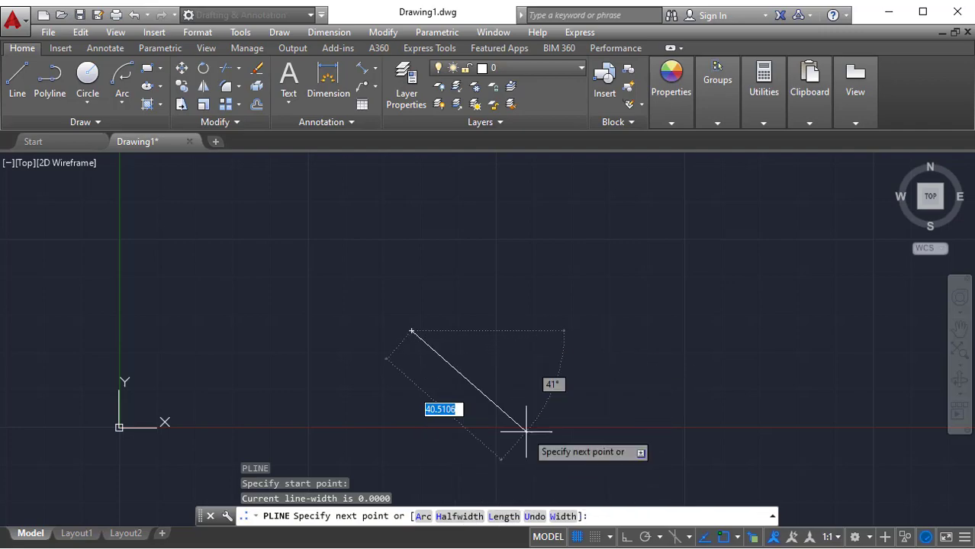
left_click(460, 517)
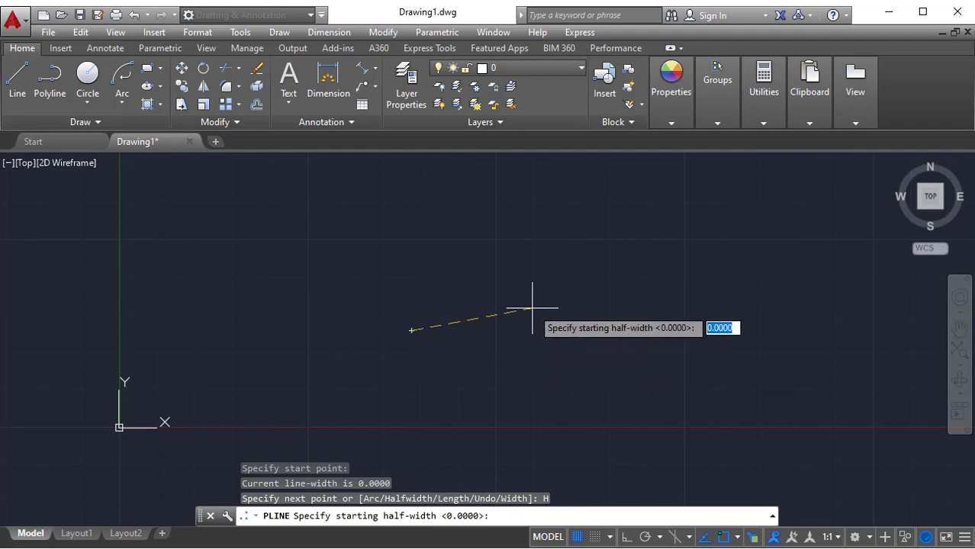
type("1")
key("Return")
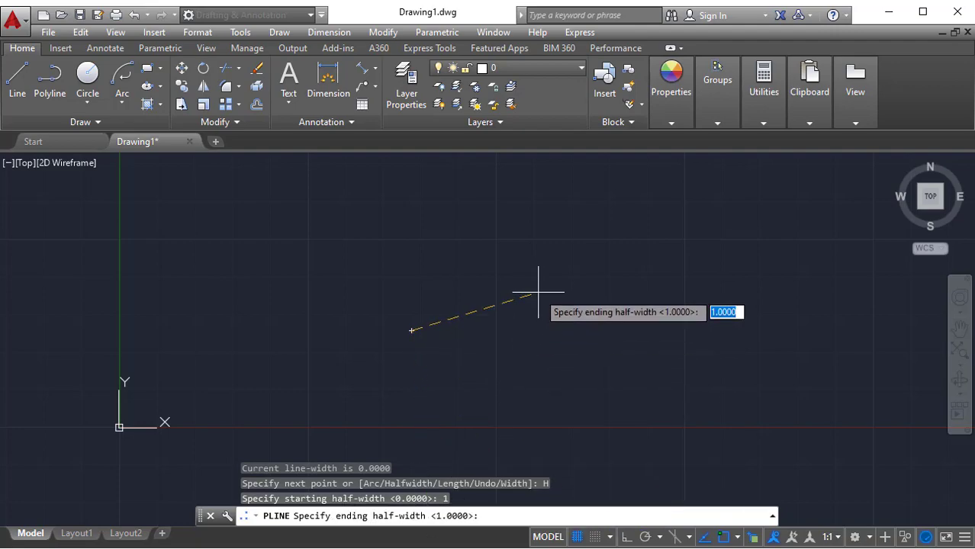
type("1")
key("Return")
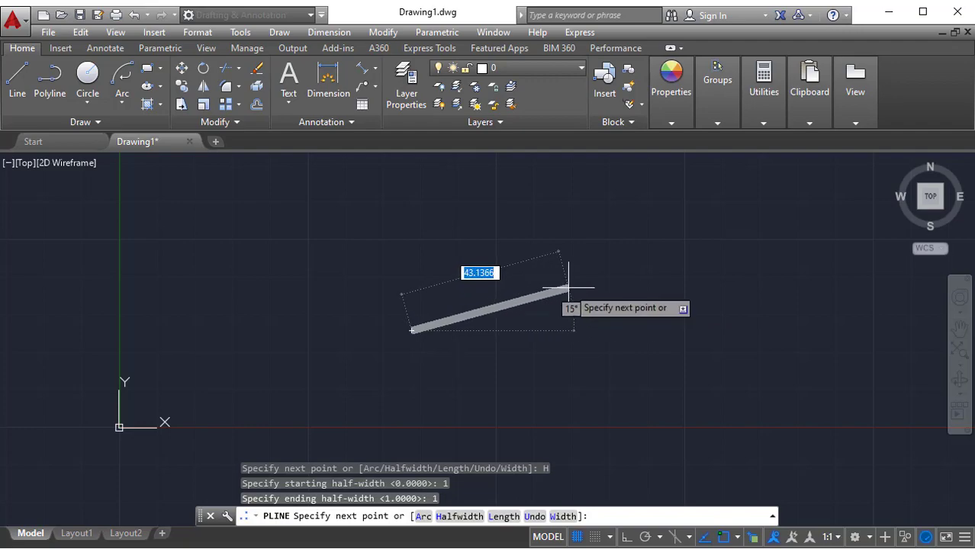
scroll(558, 291, "up", 5)
scroll(534, 290, "down", 2)
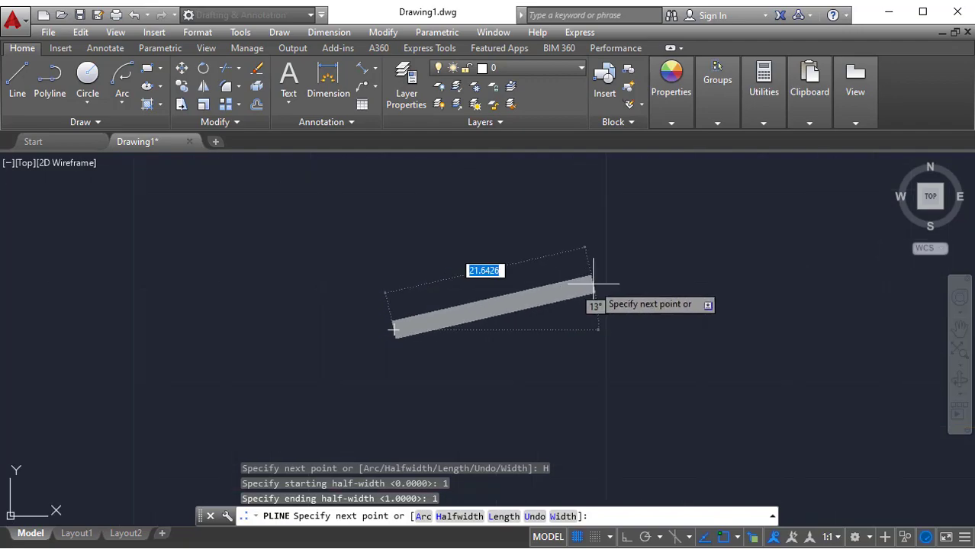
middle_click_drag(557, 292, 424, 333)
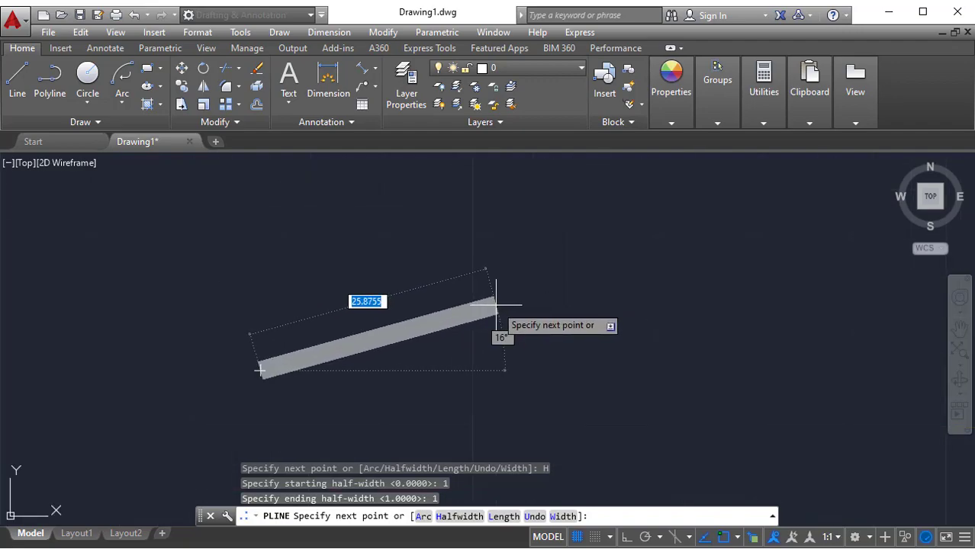
left_click(473, 272)
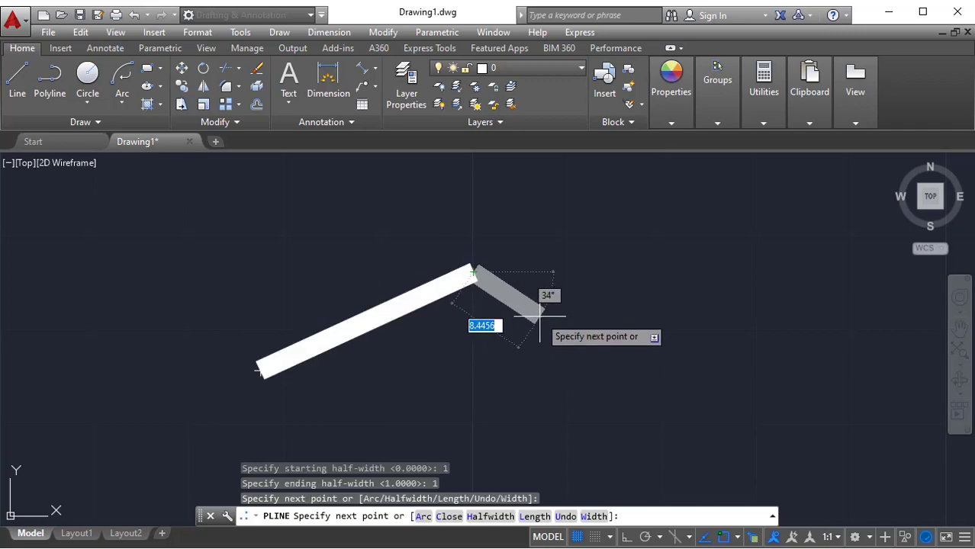
key("Escape")
Examine the list of available lineweights without choosing one
left_click(664, 115)
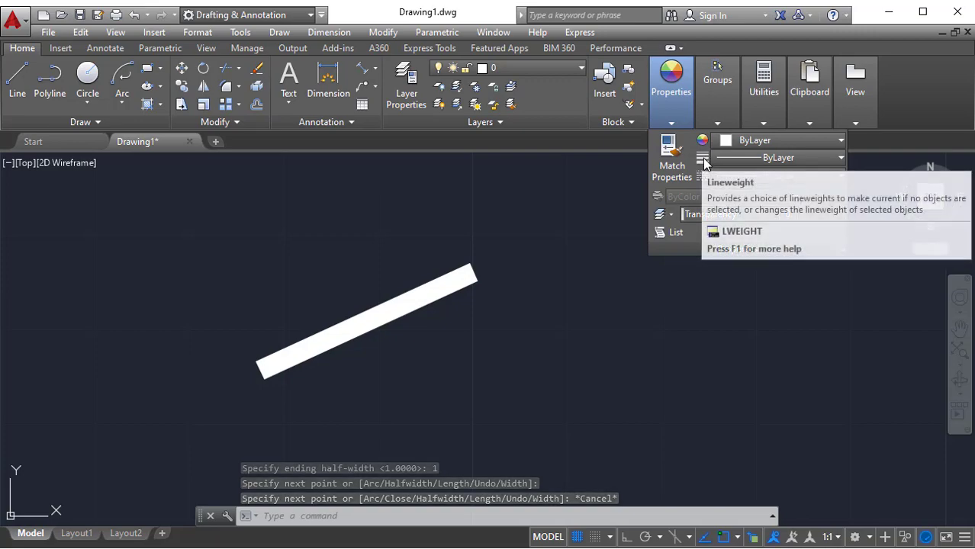
left_click(752, 159)
scroll(758, 305, "down", 6)
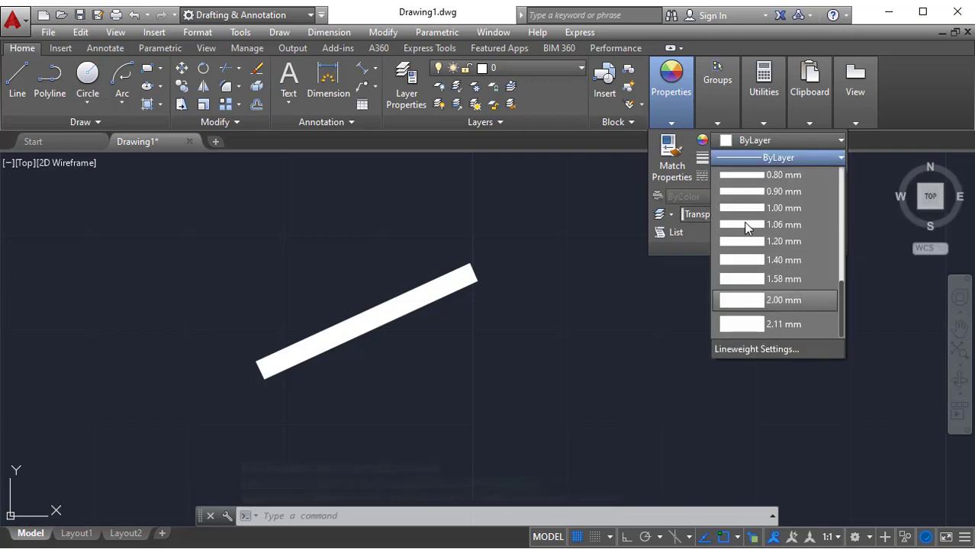
left_click(668, 312)
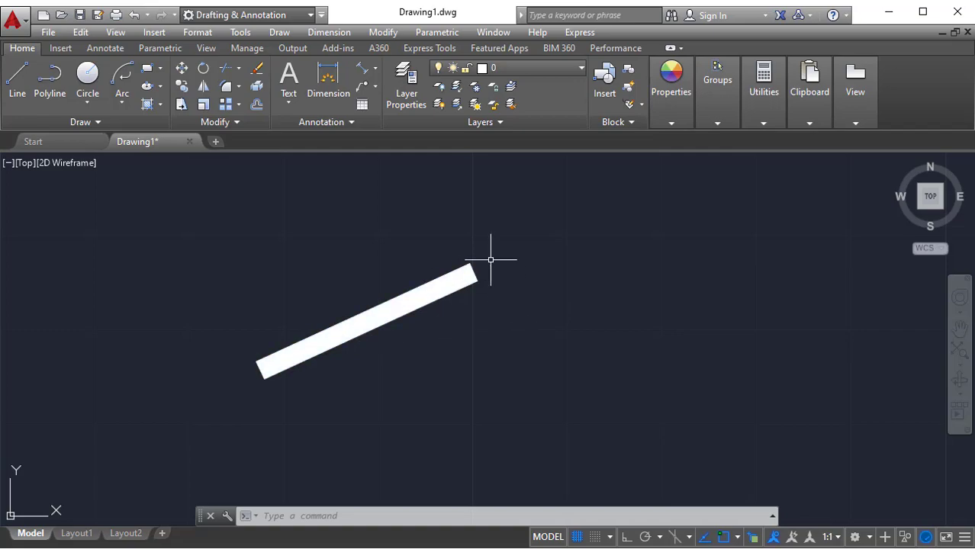
Draw a second single-segment polyline just beyond the first one's upper end, with starting and ending width both set to 1
scroll(475, 272, "up", 2)
type("pl")
key("Return")
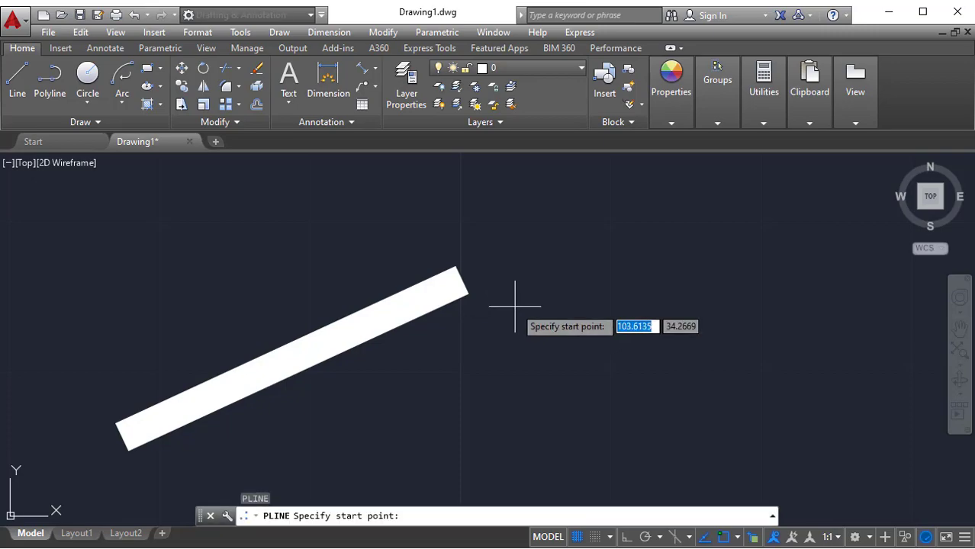
left_click(518, 268)
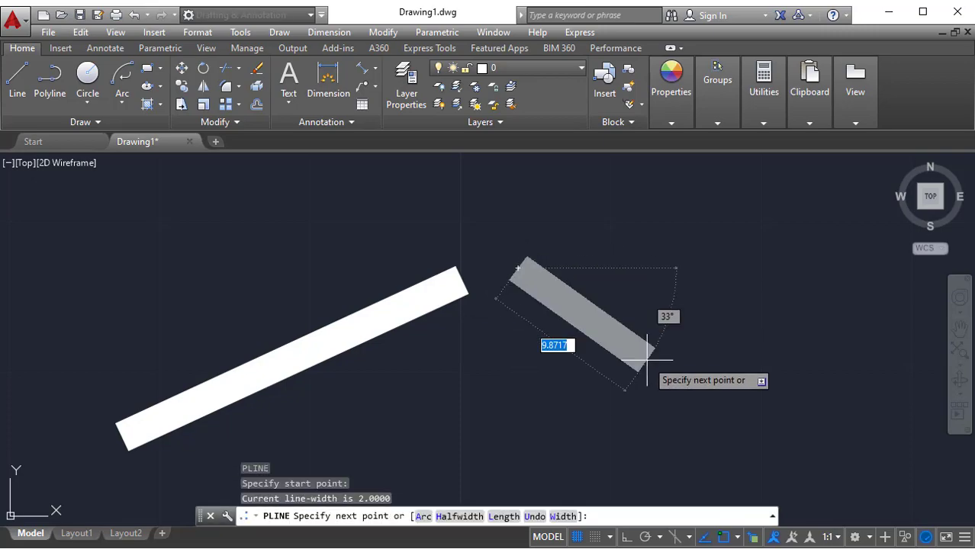
left_click(562, 516)
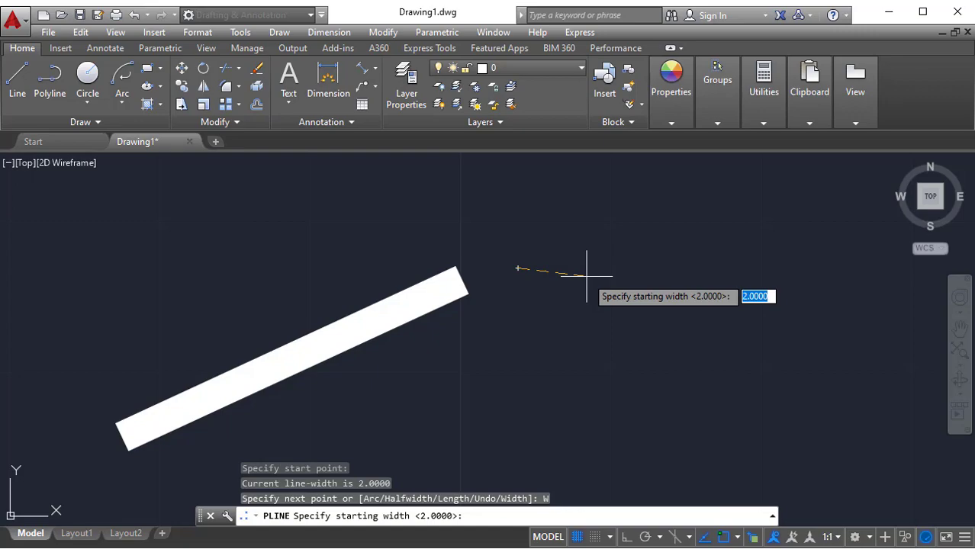
type("1")
key("Return")
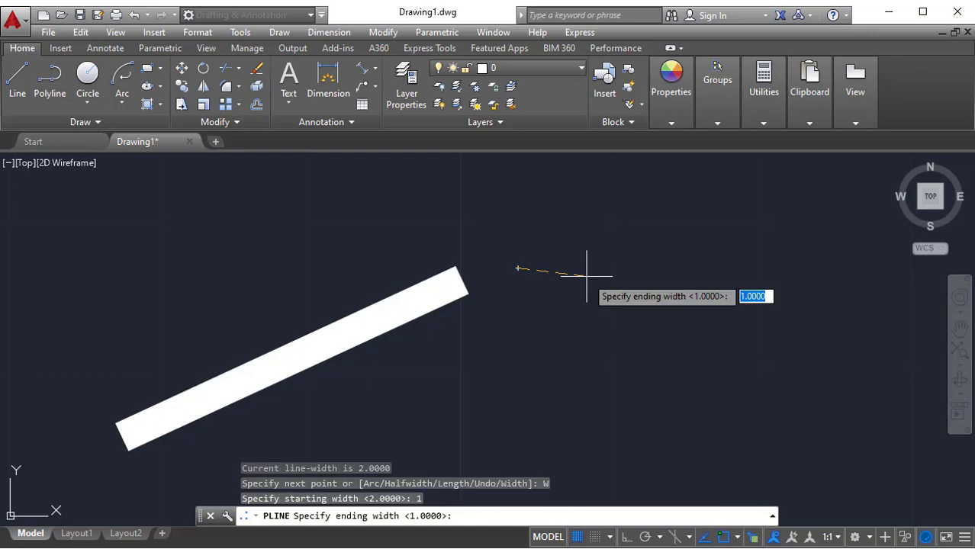
type("1")
key("Return")
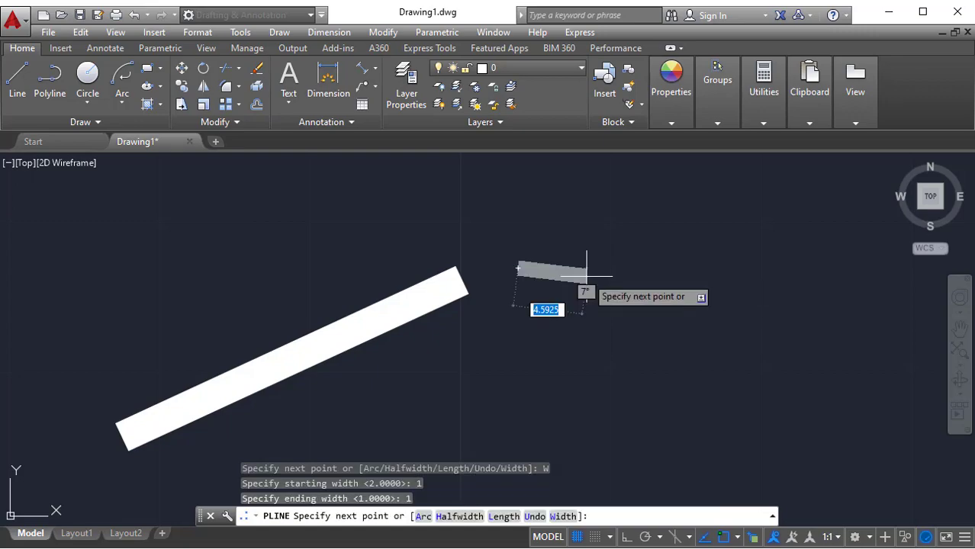
left_click(725, 221)
key("Escape")
Compare the thickness of the two wide polylines, and erase both
scroll(533, 289, "up", 5)
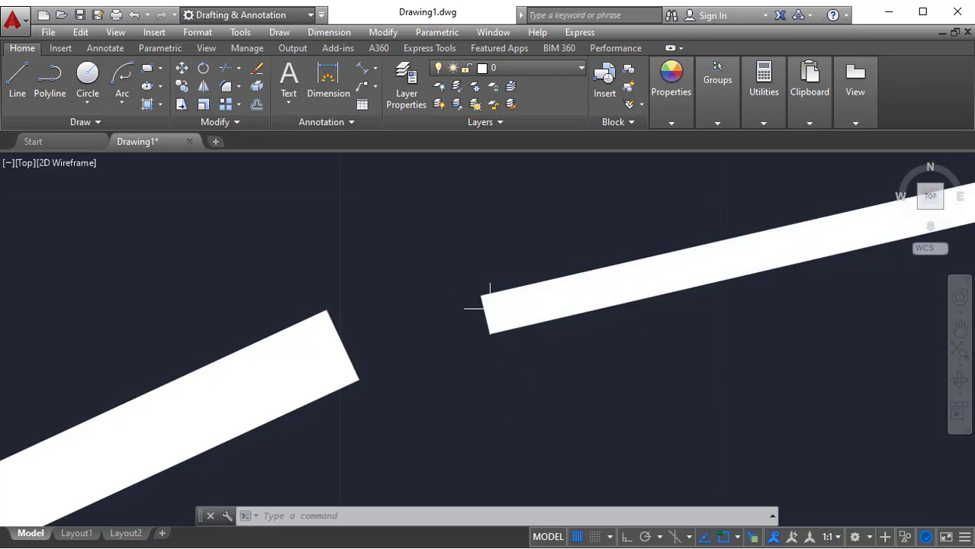
scroll(513, 360, "down", 3)
left_click(574, 405)
left_click(398, 310)
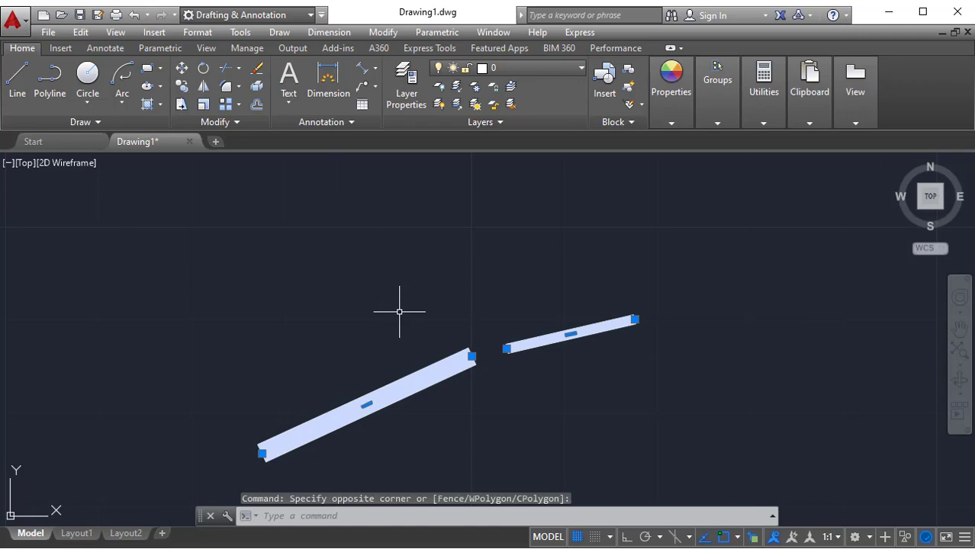
key("Delete")
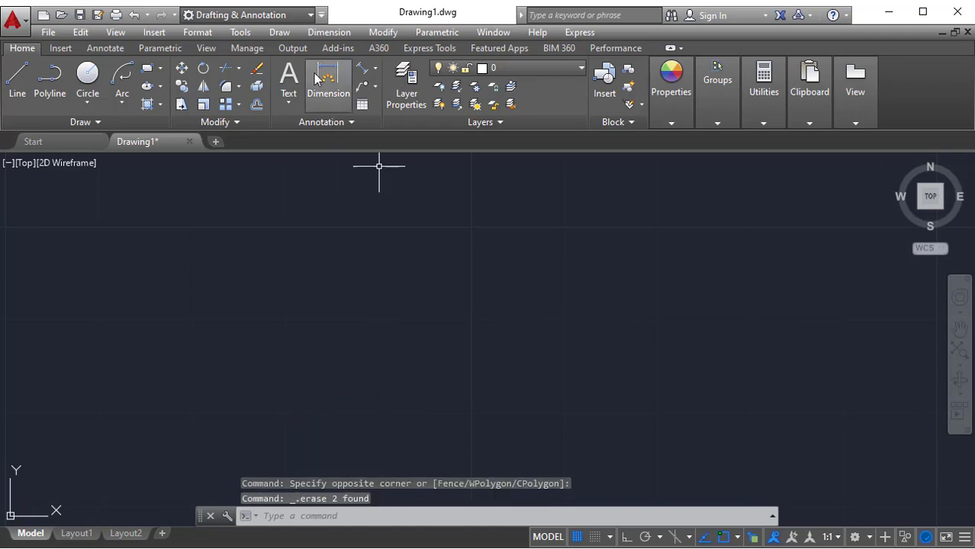
key("Escape")
Draw an open four-segment polyline using the current line width
type("pl")
key("Return")
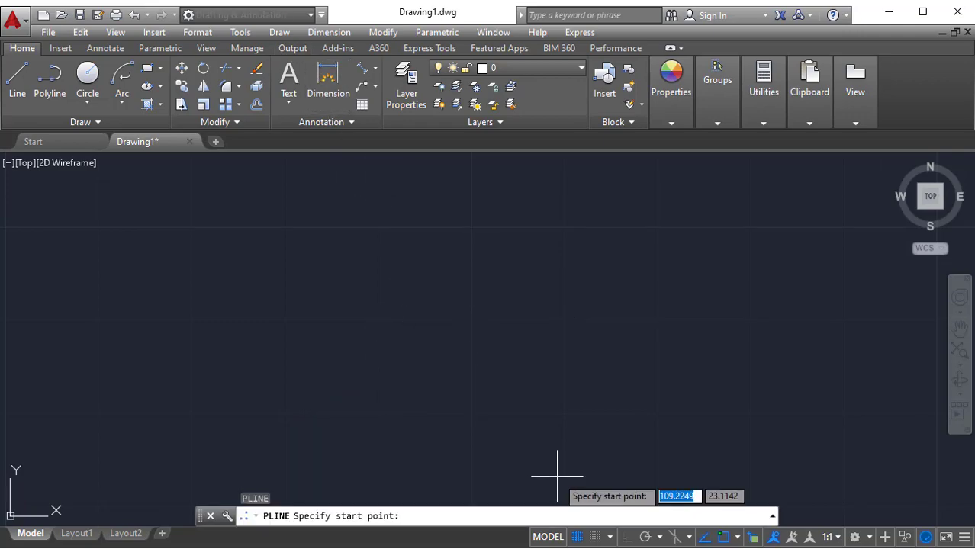
left_click(418, 339)
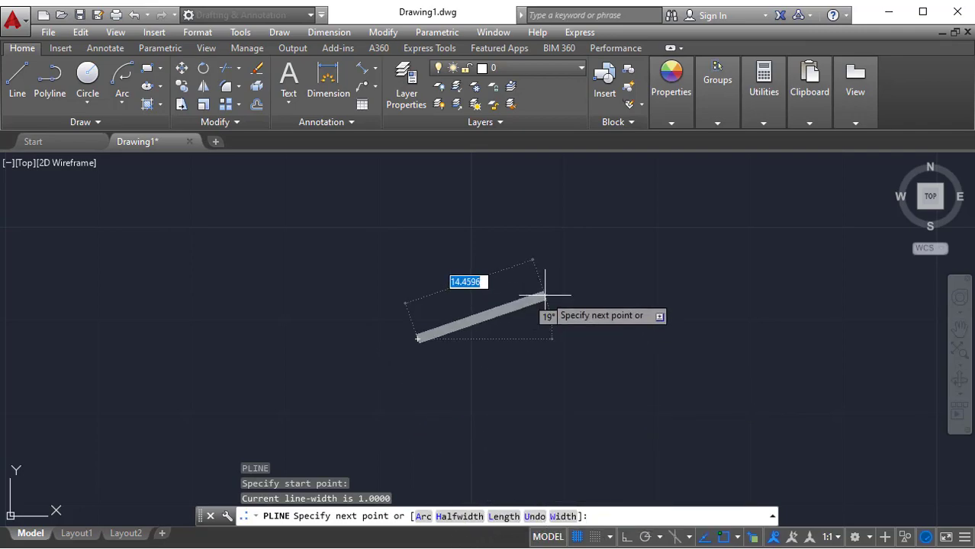
left_click(616, 371)
left_click(652, 222)
left_click(424, 202)
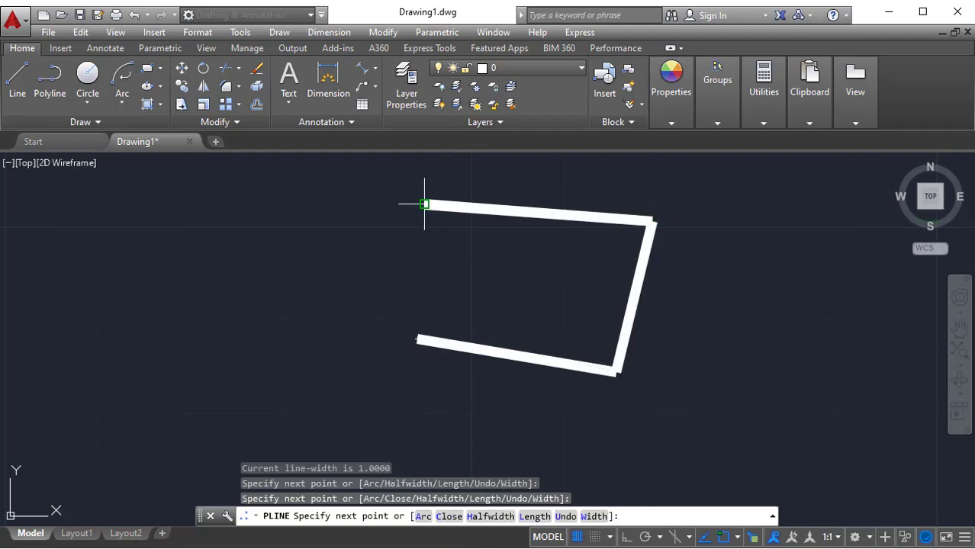
left_click(232, 350)
key("Escape")
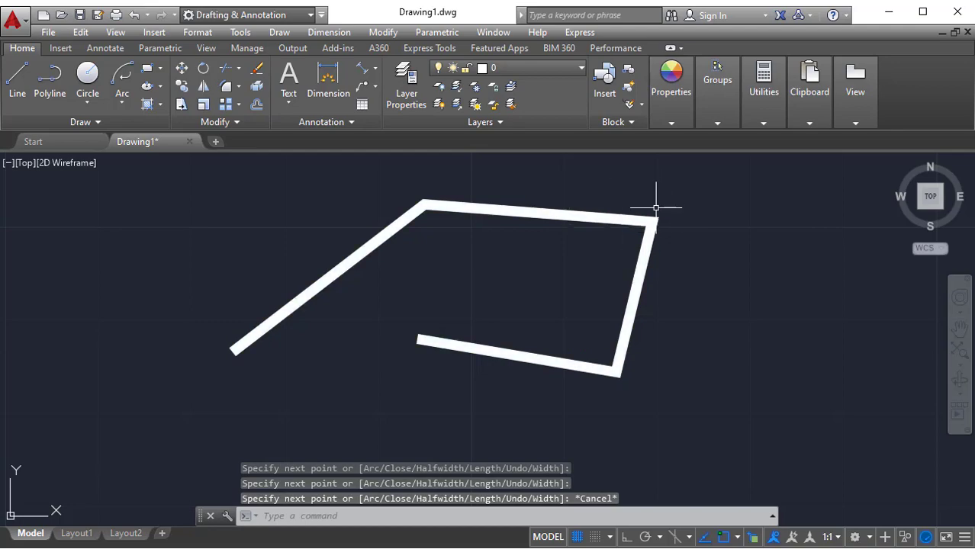
Select the wide four-segment polyline and erase it
scroll(644, 204, "up", 3)
scroll(666, 248, "down", 5)
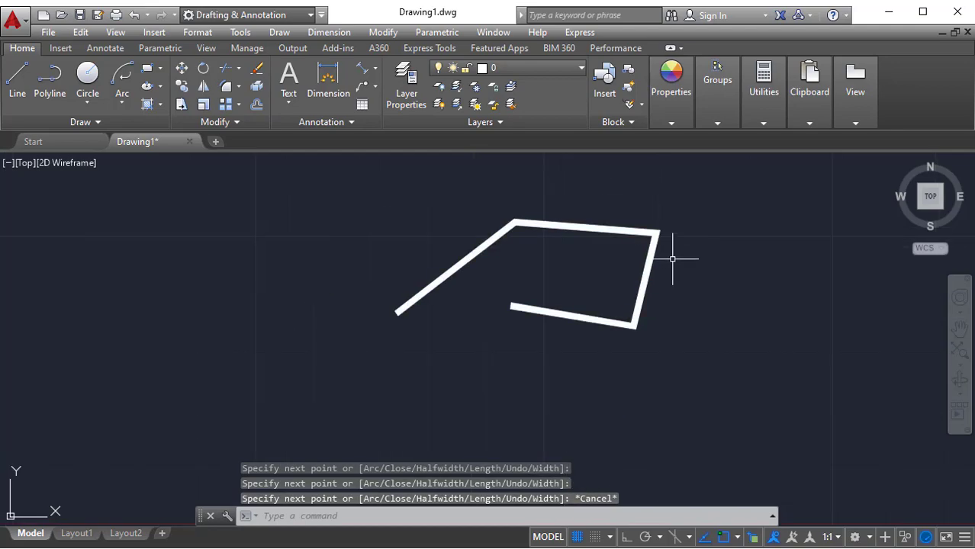
left_click(730, 376)
left_click(381, 267)
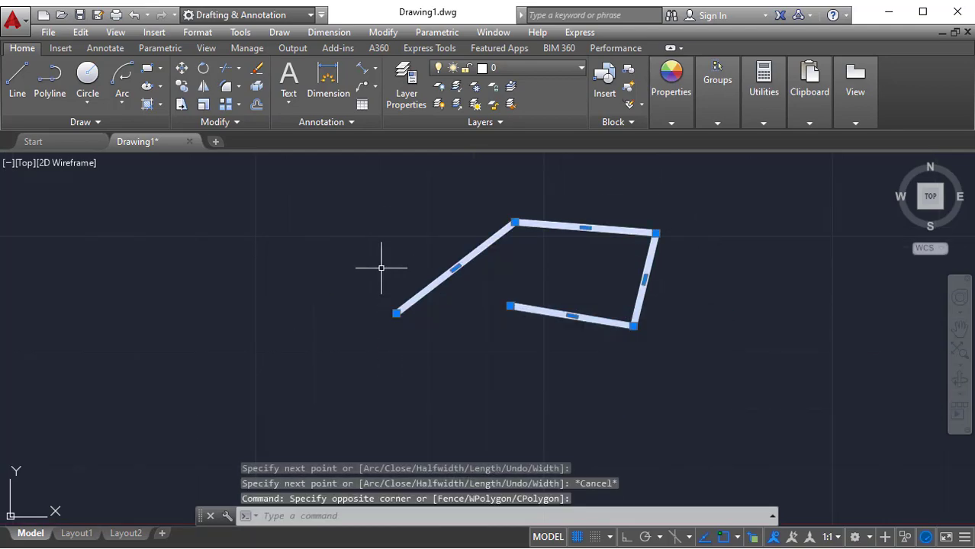
middle_click_drag(557, 287, 513, 319)
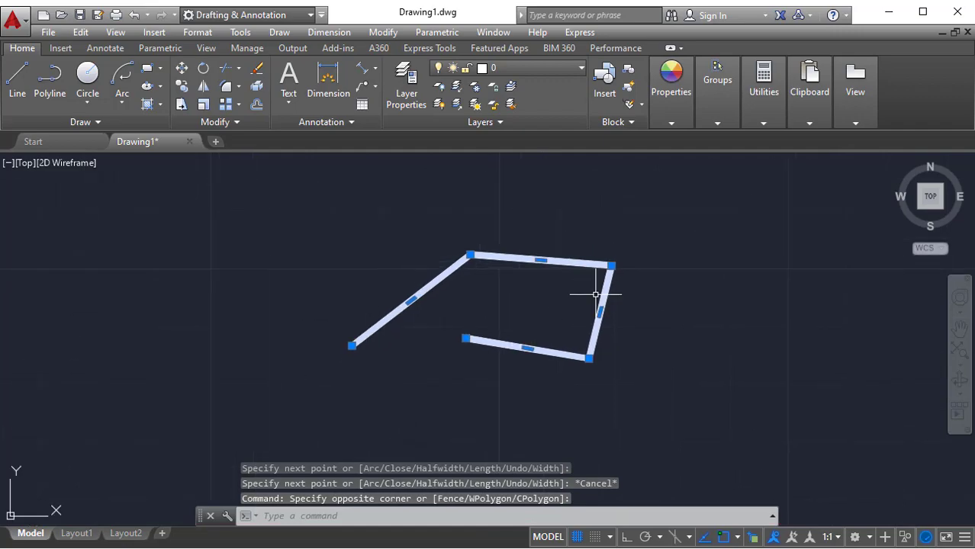
key("Delete")
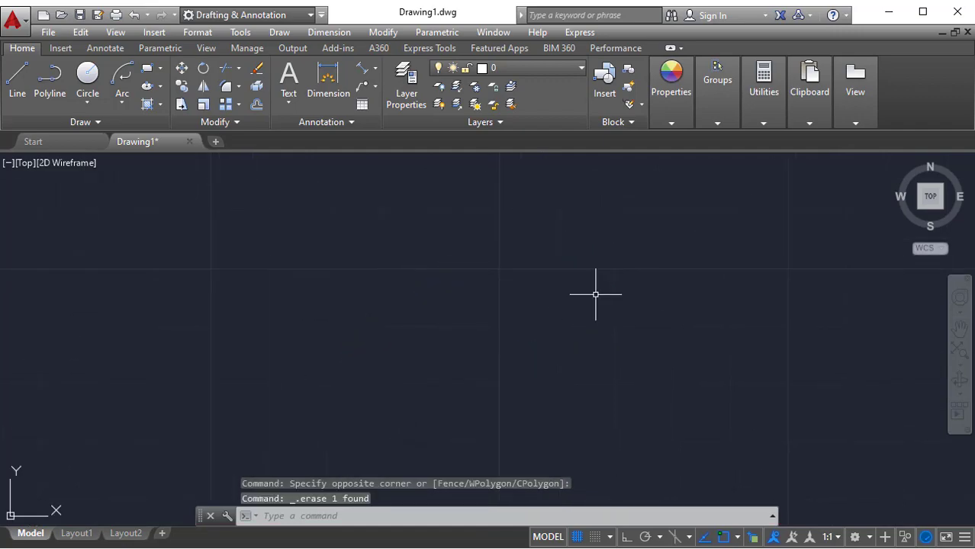
Open the list of drawing commands
left_click(280, 33)
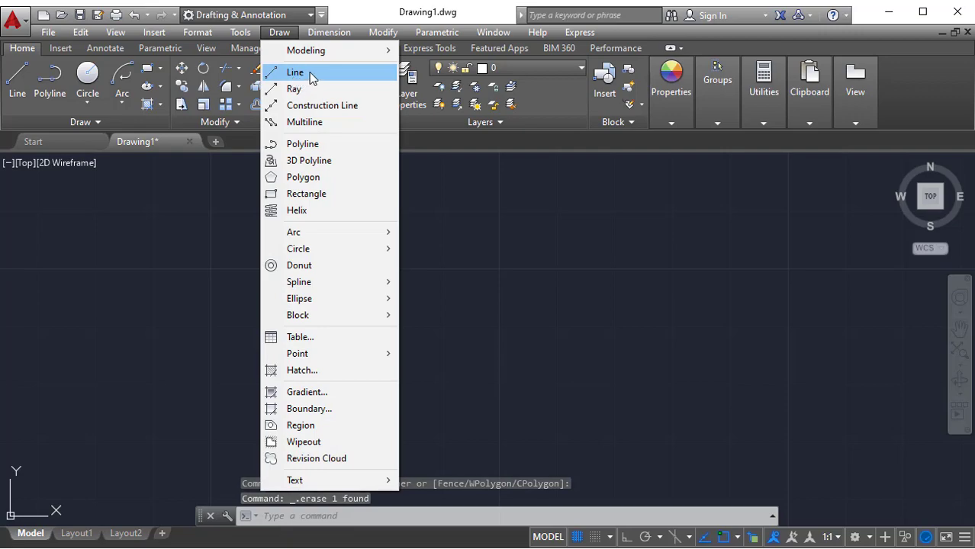